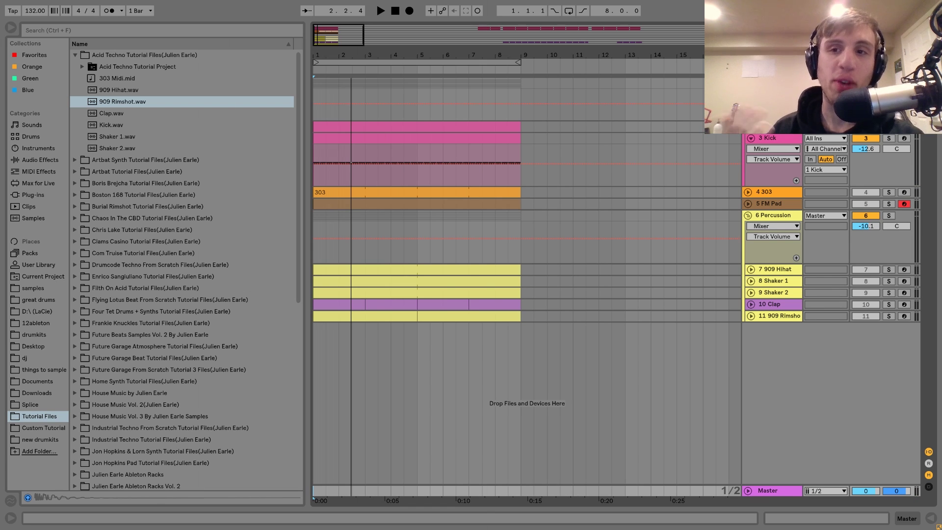
- Play the loop while toggling solo on the kick tracks and the 303 track to compare how they sound together
click(889, 192)
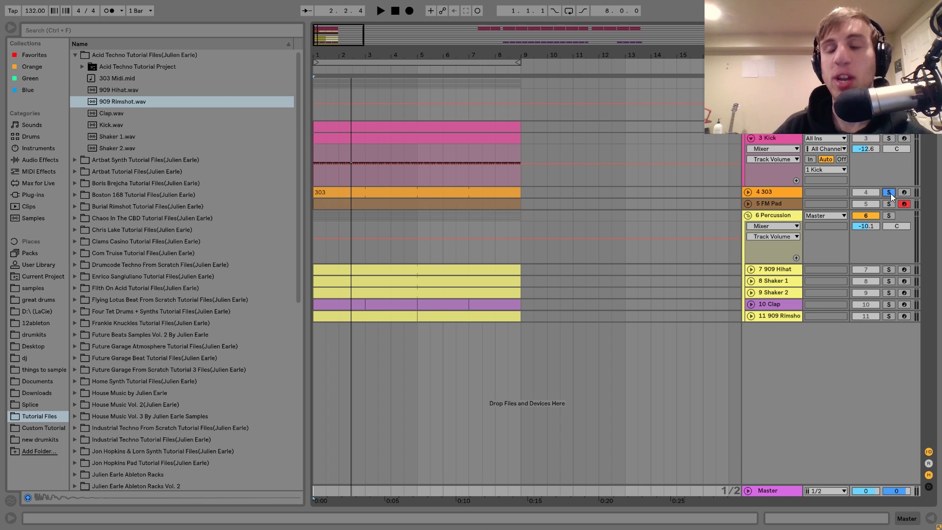
key(space)
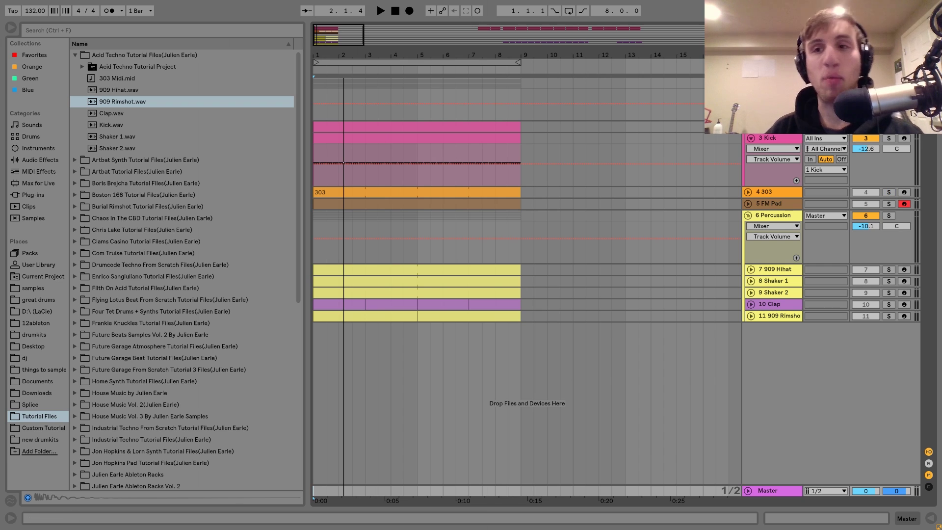
key(space)
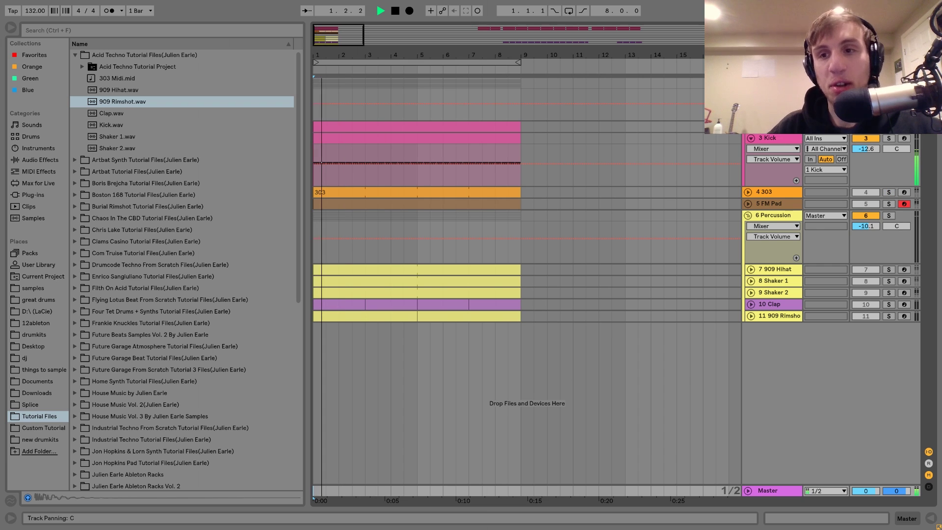
click(889, 193)
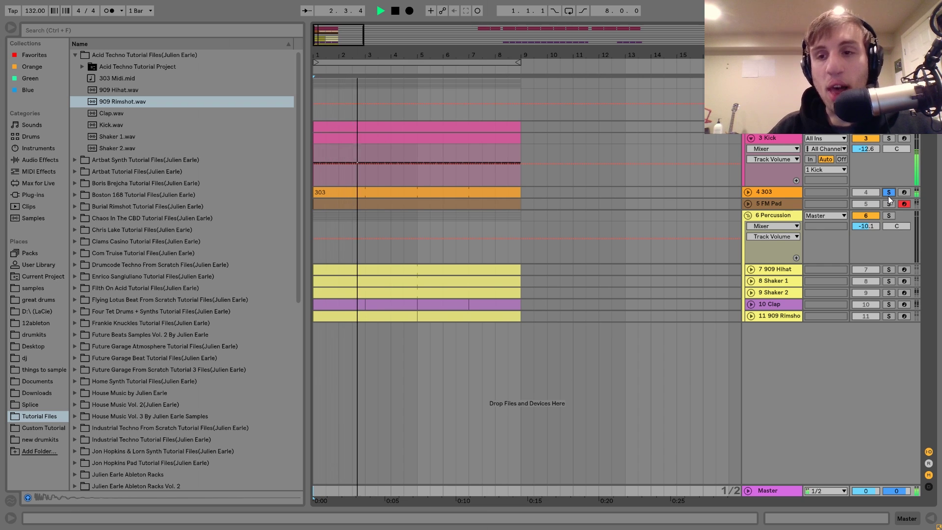
key(space)
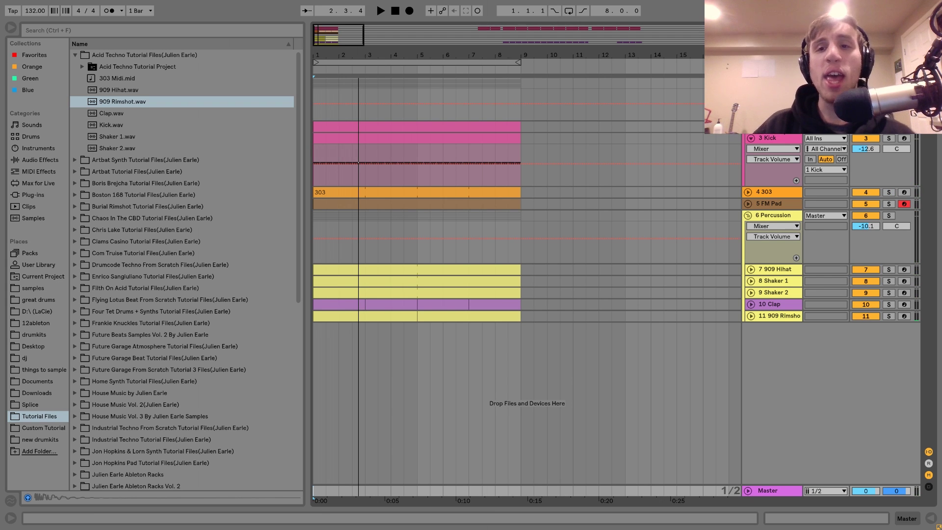
- Inspect the Kick group's effect chain, then audition track 2 Kick on its own
double_click(772, 83)
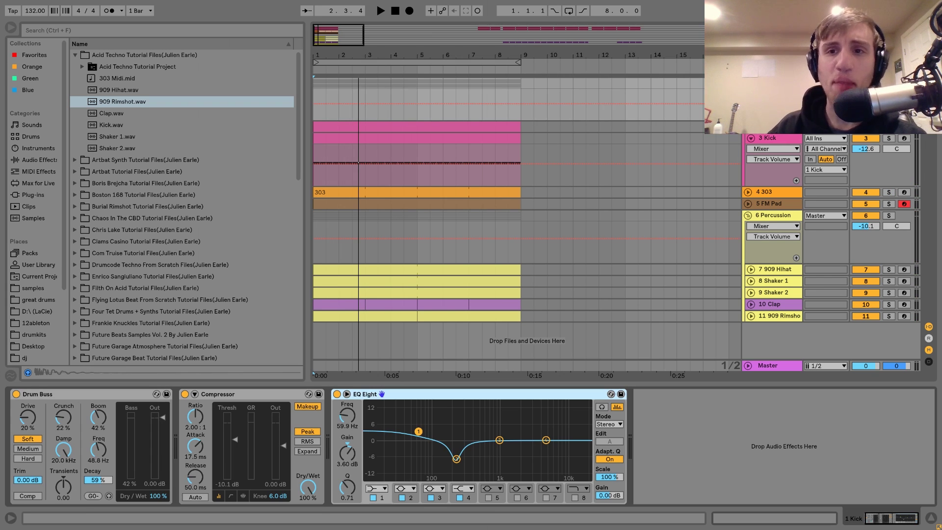
click(773, 127)
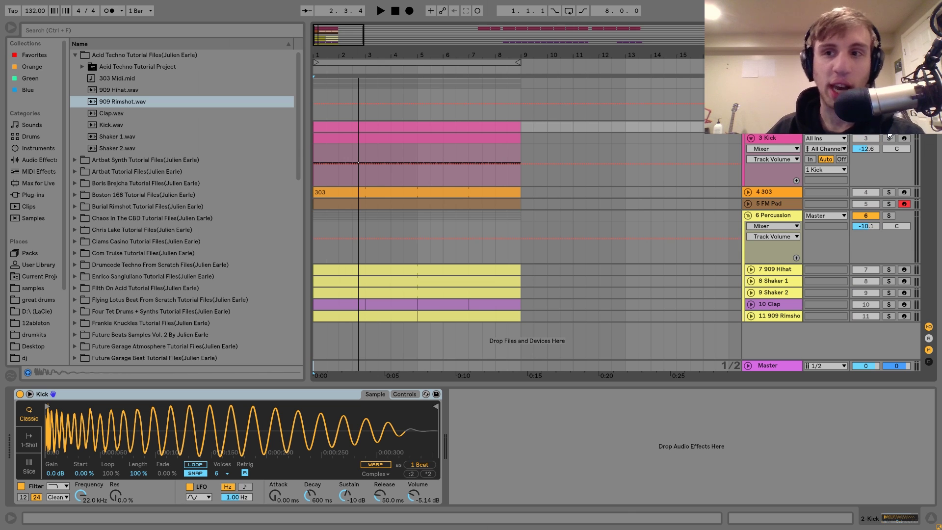
key(space)
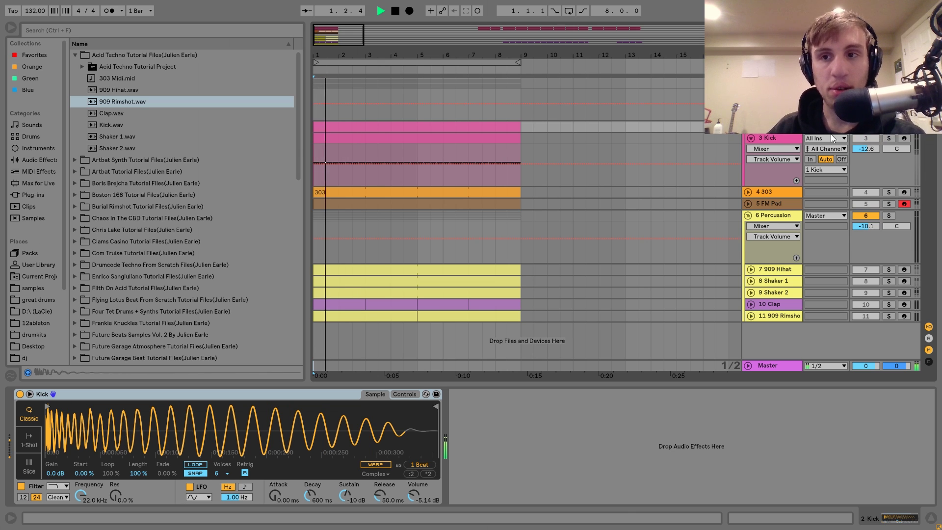
key(space)
- Display the device chain of track 3 Kick from its sampler onward and audition that track soloed
click(778, 138)
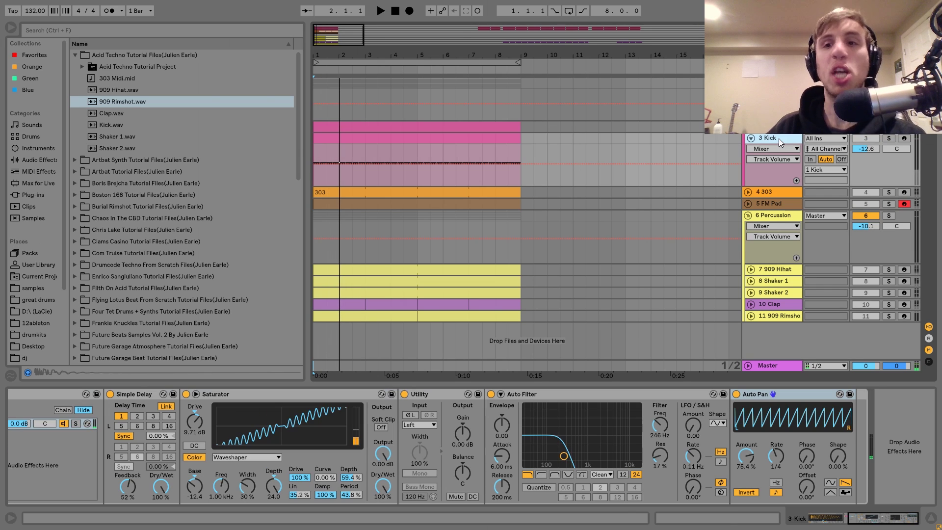
scroll(679, 428, up, 8)
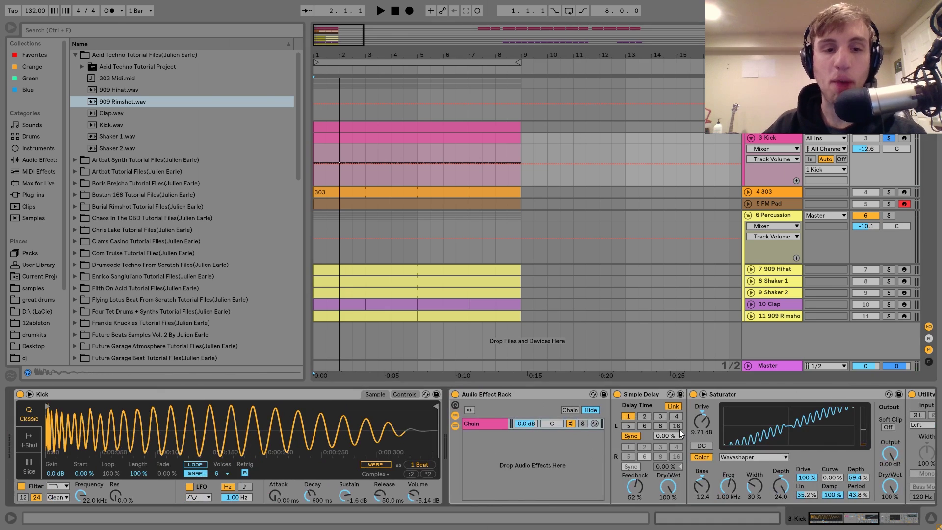
key(space)
key(space)
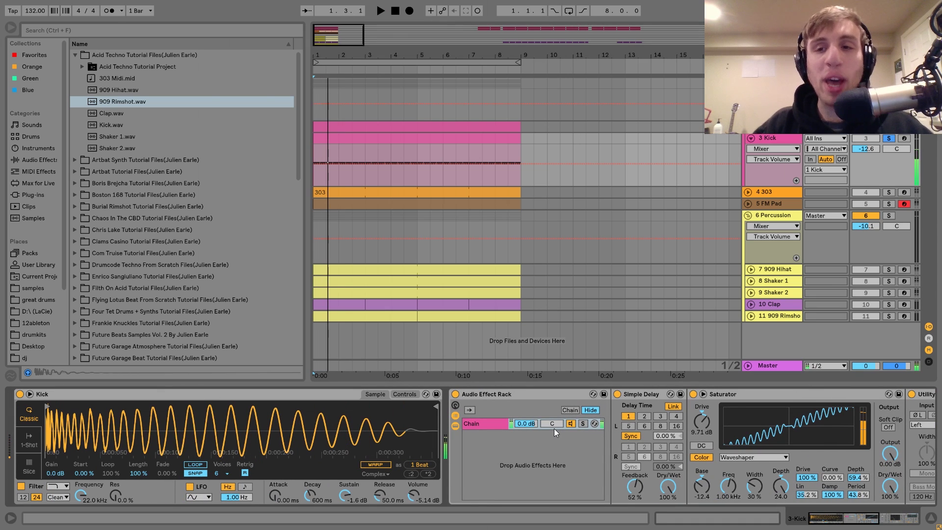
- Audition track 3 Kick with its Audio Effect Rack bypassed and re-enabled, and look along the effect chain
click(455, 395)
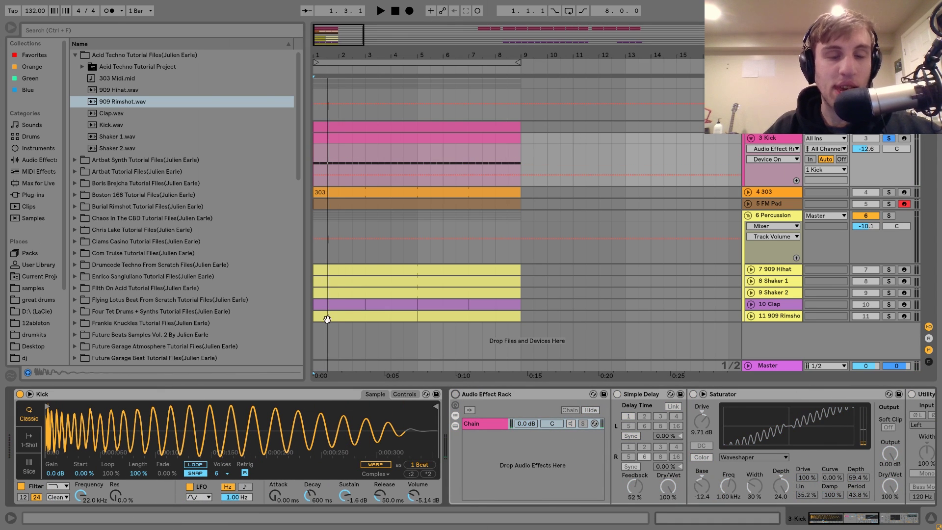
key(space)
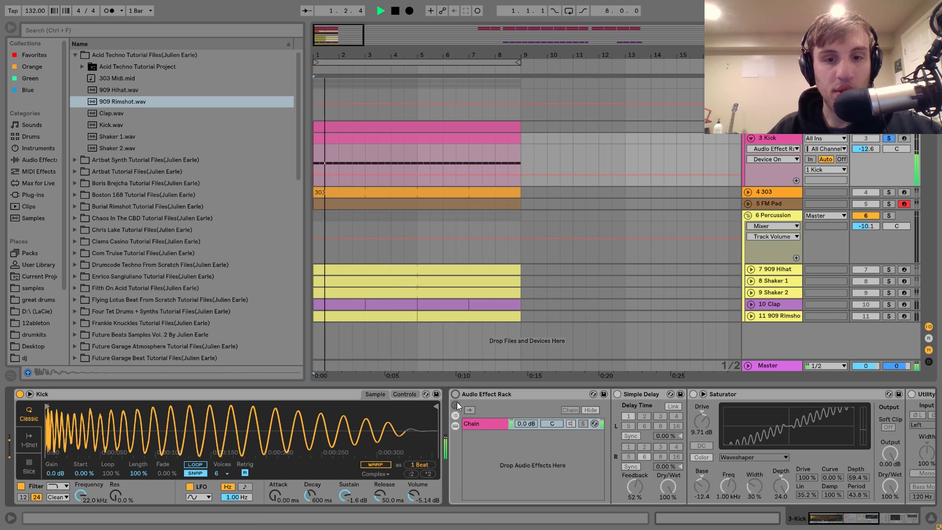
click(455, 394)
scroll(515, 411, down, 1)
scroll(515, 411, down, 5)
key(space)
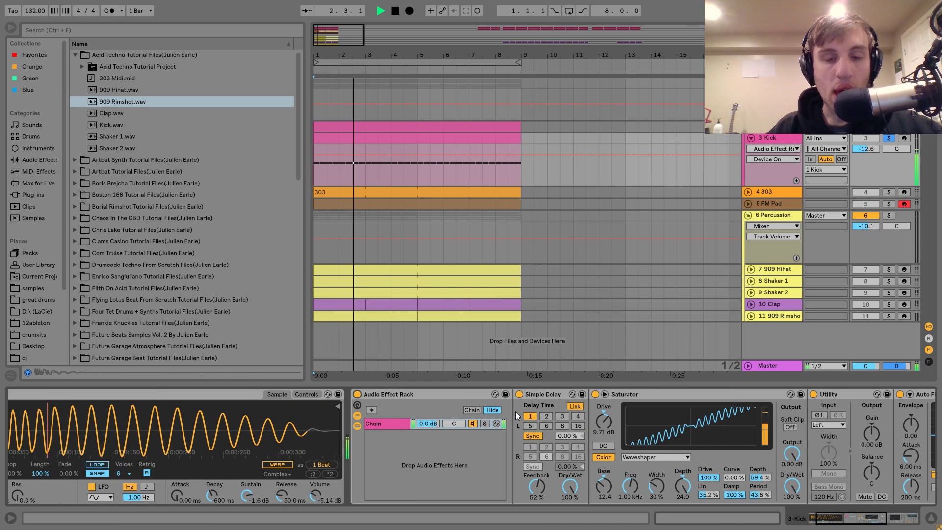
scroll(558, 414, down, 1)
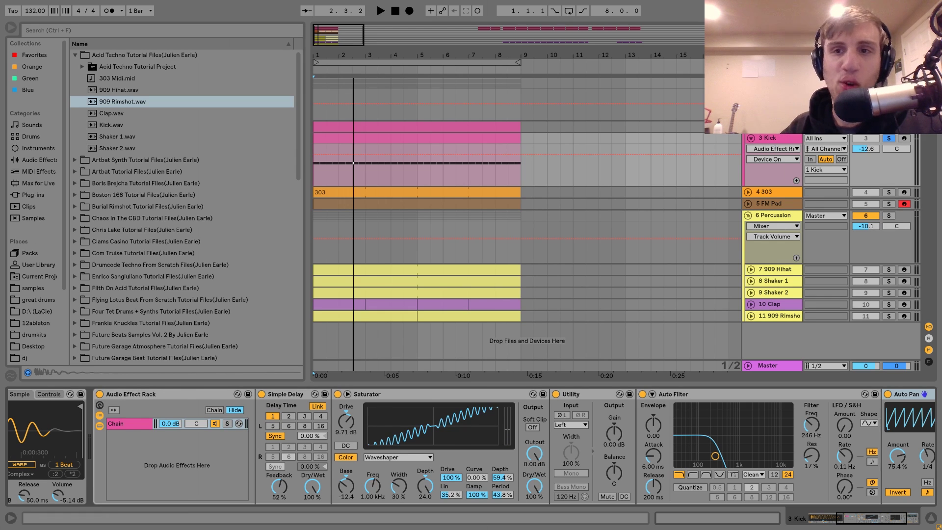
- Review the Kick group's effects again and compare track 2 Kick with track 3 Kick by soloing each in turn
click(771, 83)
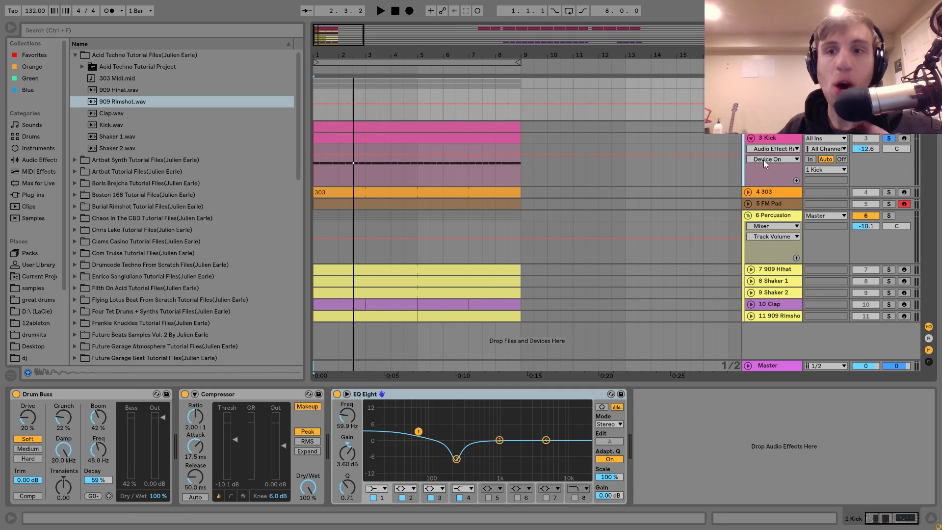
click(775, 127)
key(space)
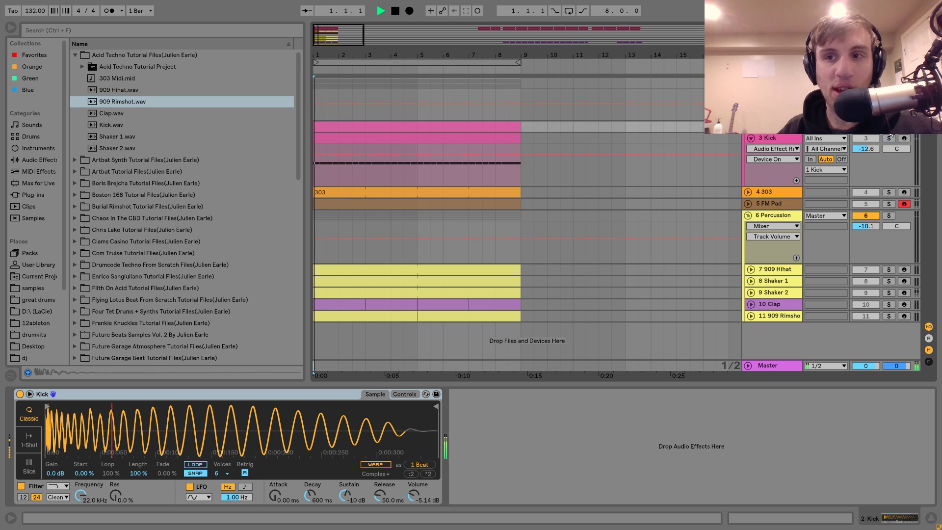
click(772, 138)
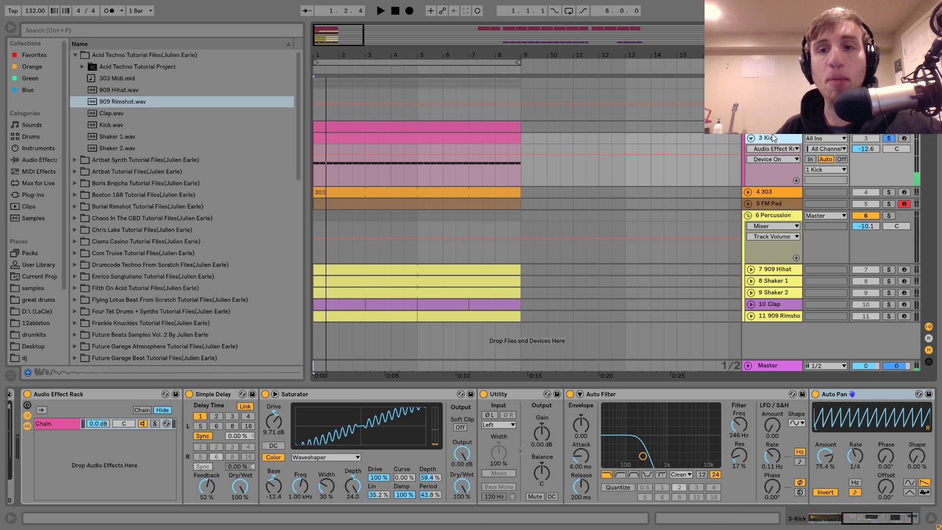
scroll(171, 436, left, 5)
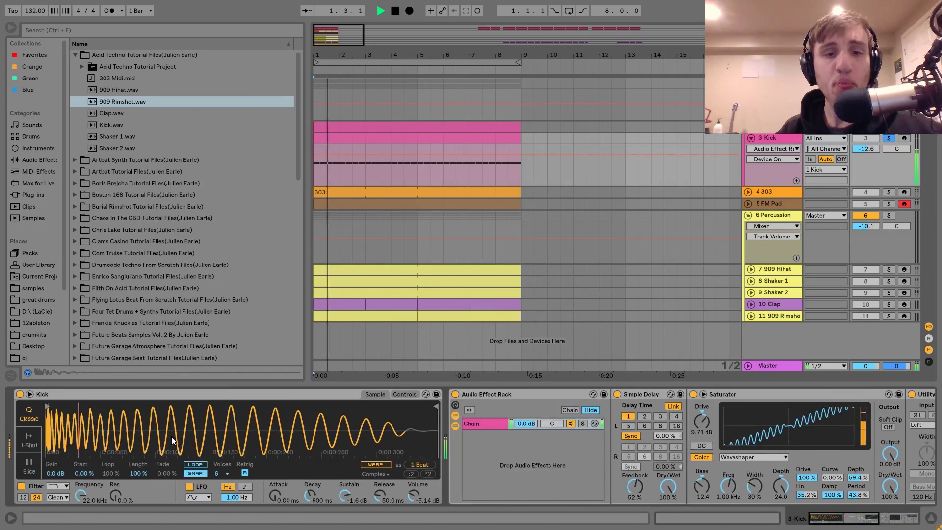
- Turn off Auto Pan, Auto Filter, Utility, Saturator and Simple Delay in the effect chain of track 3 Kick
scroll(496, 442, right, 10)
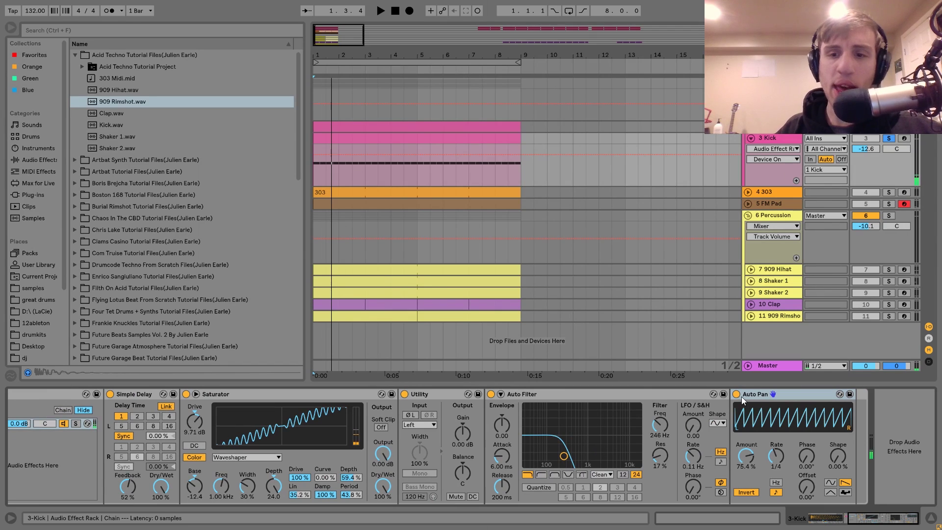
scroll(741, 396, left, 2)
click(809, 394)
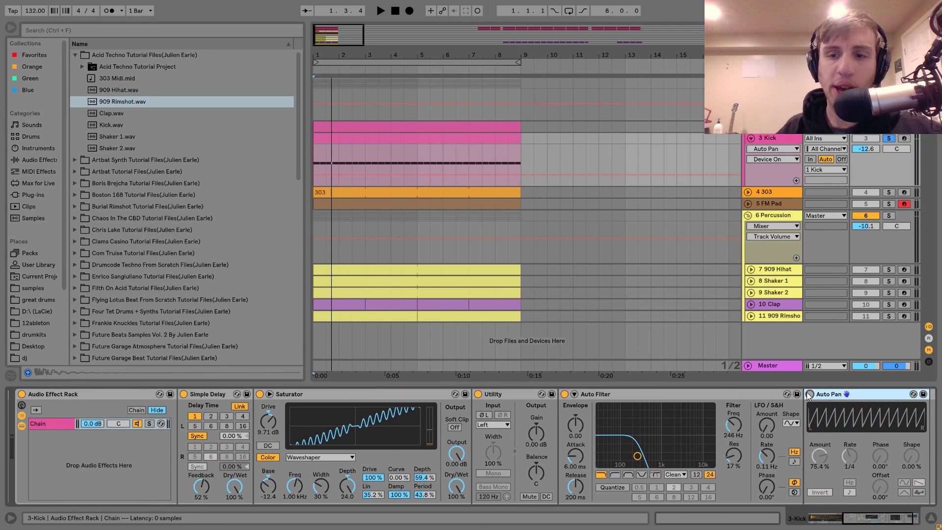
click(564, 394)
scroll(566, 396, left, 2)
click(540, 394)
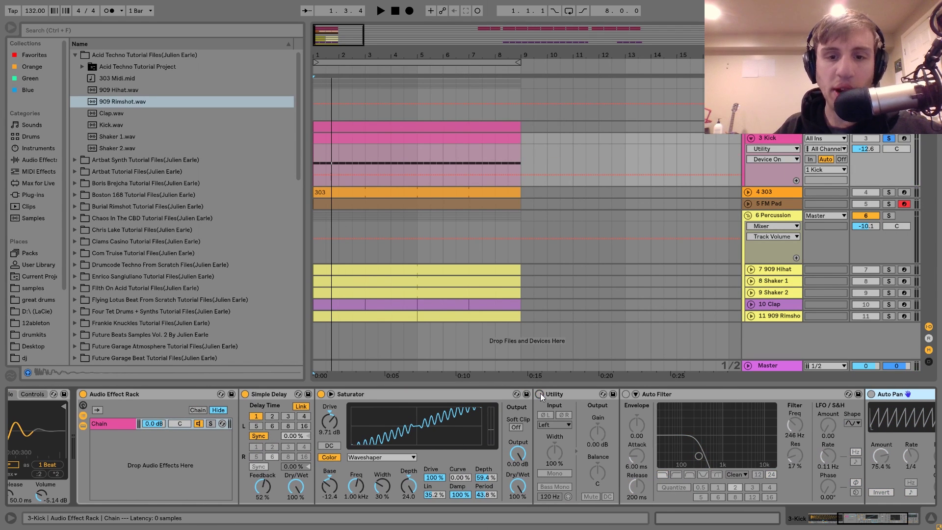
click(331, 393)
click(321, 394)
click(245, 394)
- Play the dry kick on track 3, turn Simple Delay back on and listen to the delayed kick
key(space)
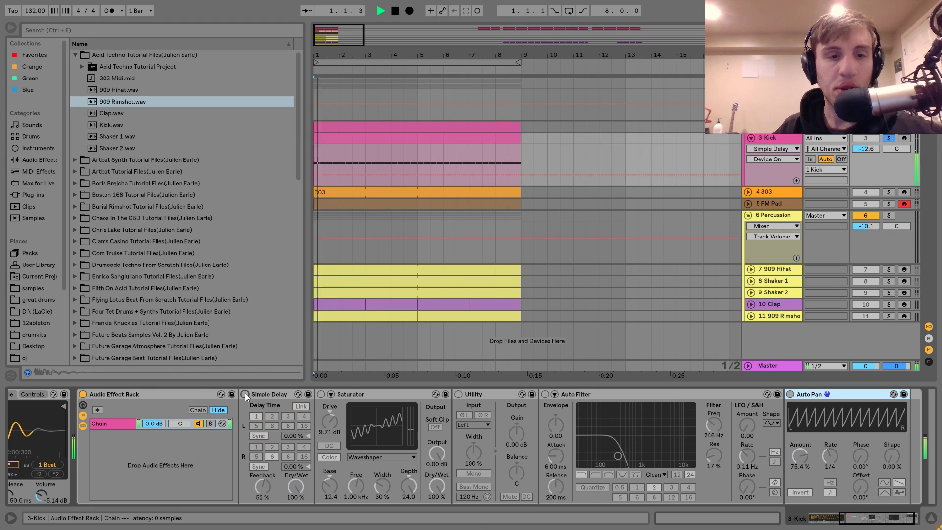
click(246, 393)
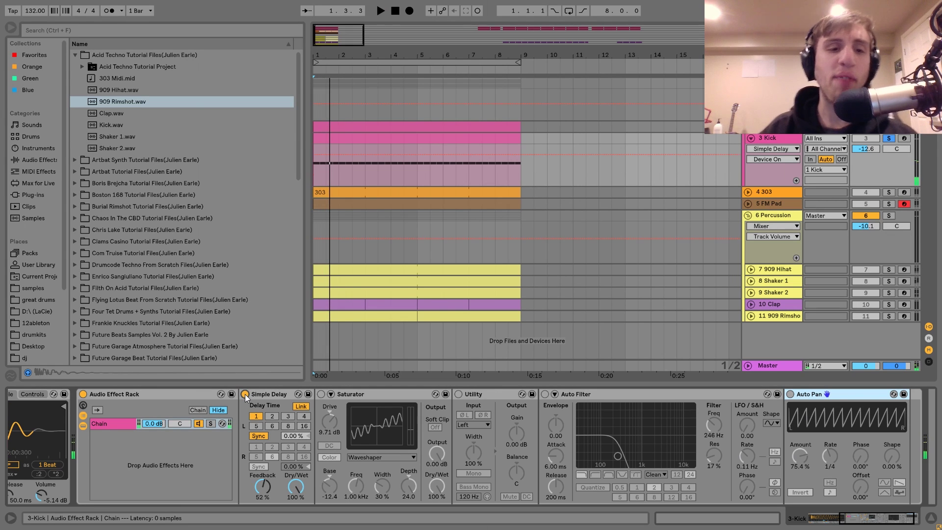
key(space)
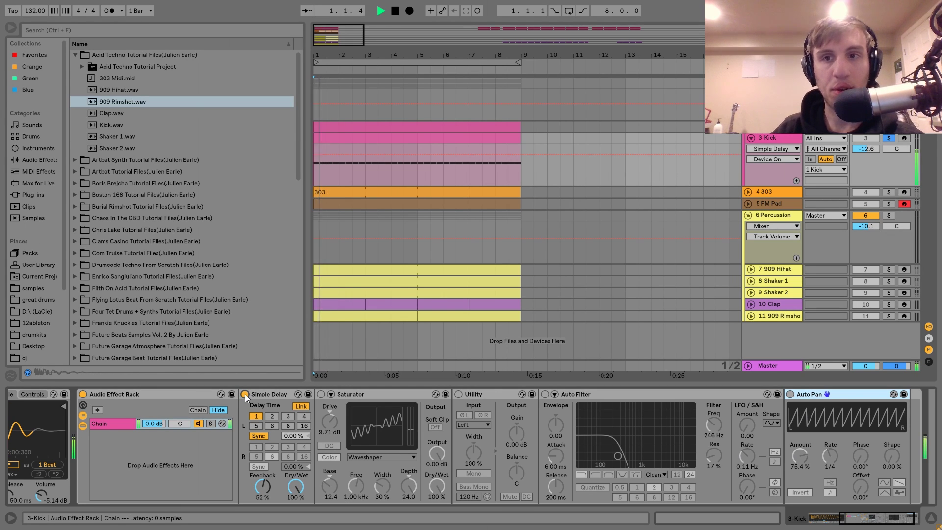
key(space)
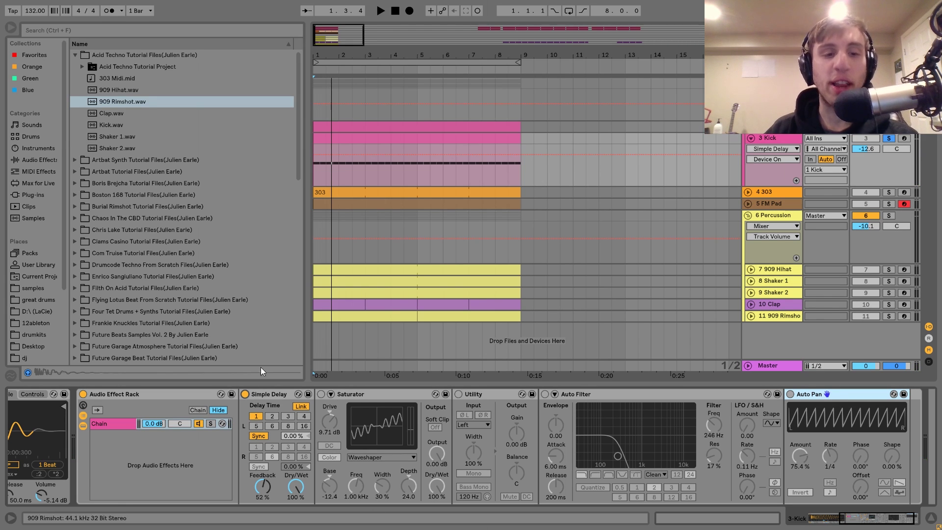
- Show the Audio Effects category in the browser and play the soloed kick through Simple Delay
click(21, 161)
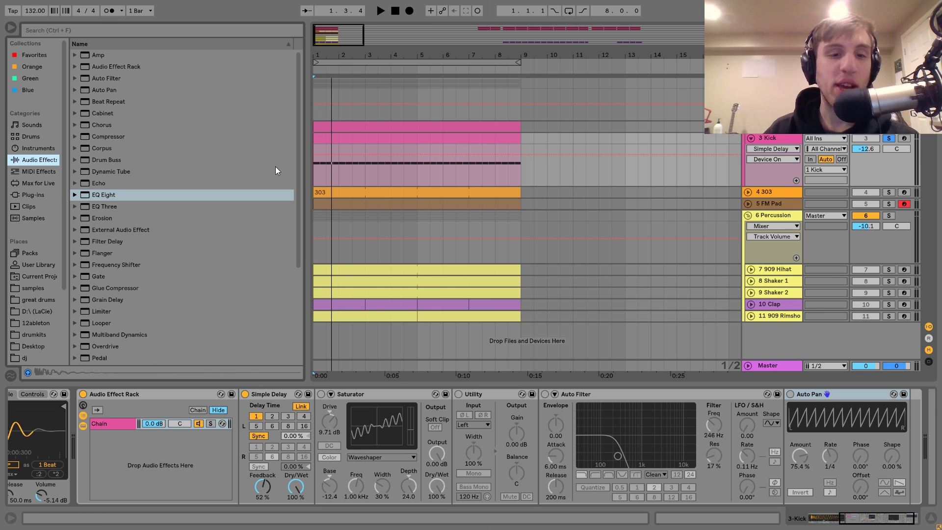
key(space)
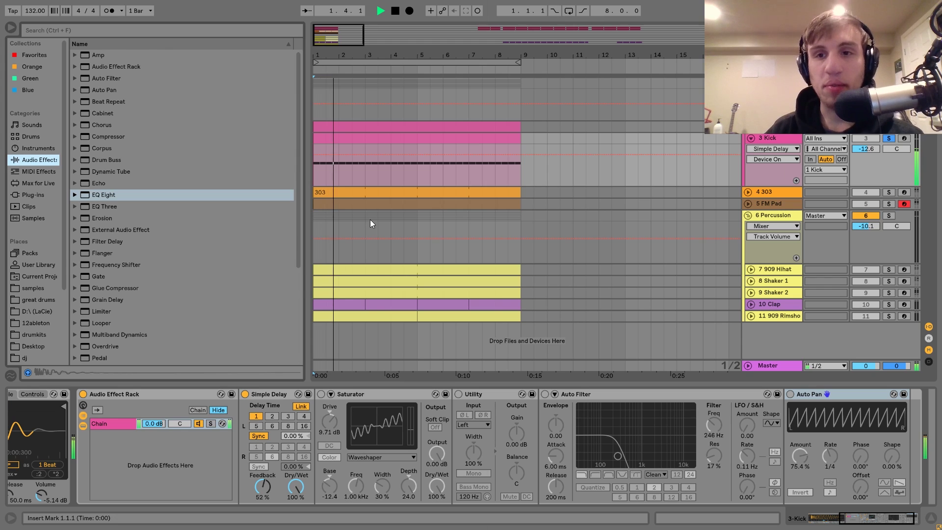
key(space)
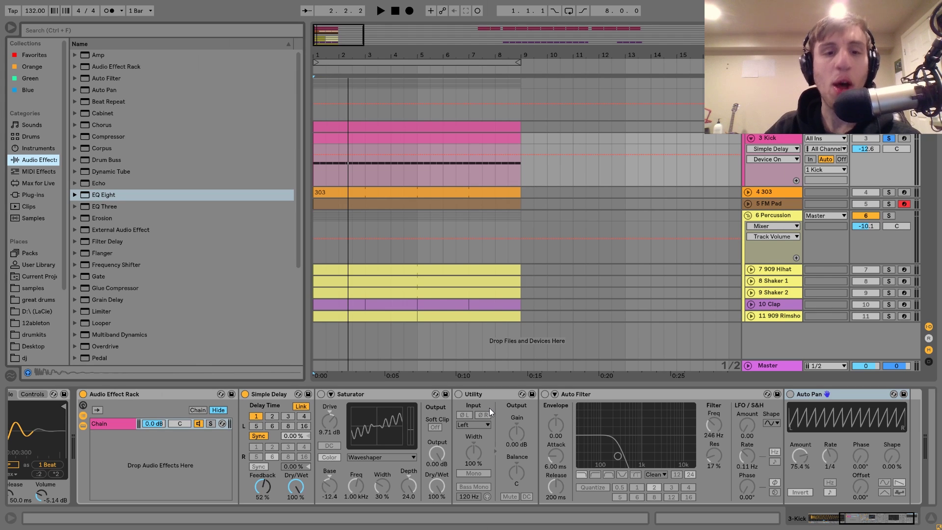
- Turn Saturator back on in the chain of track 3 Kick and audition the saturated delay
click(320, 394)
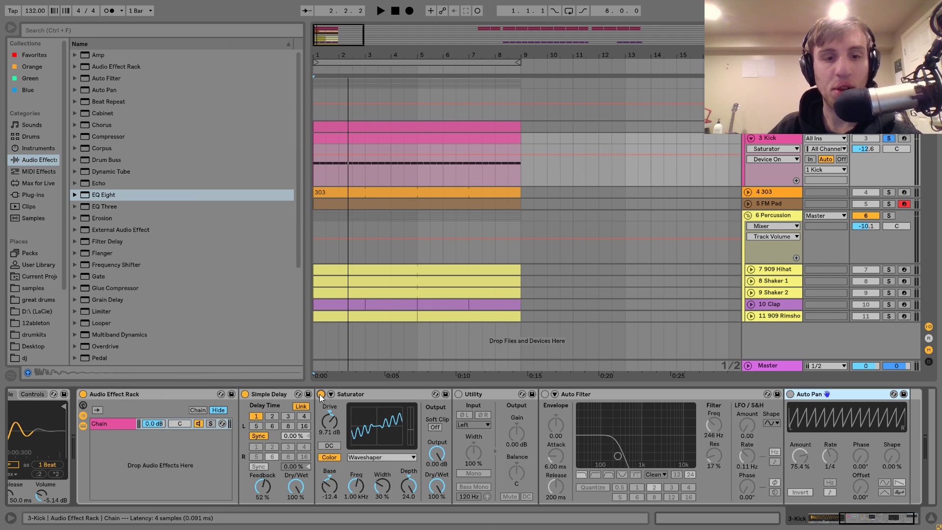
key(space)
key(space)
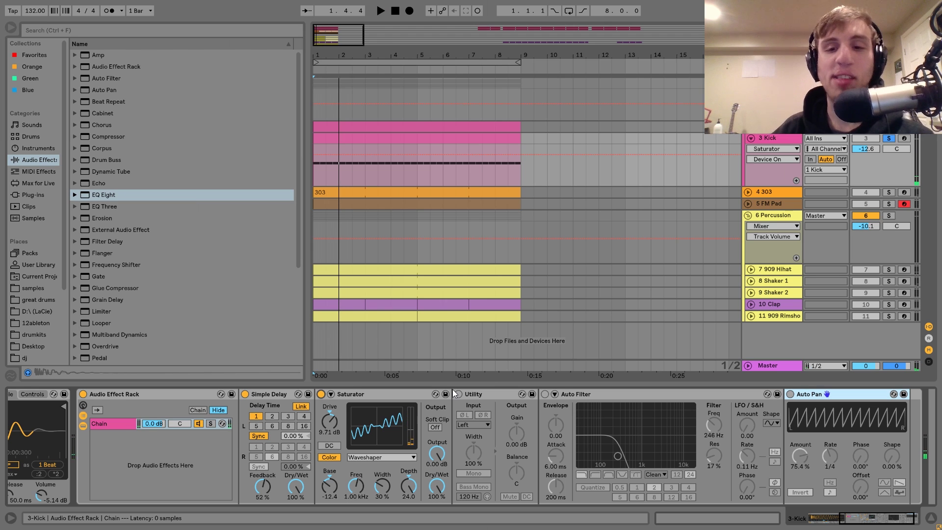
key(space)
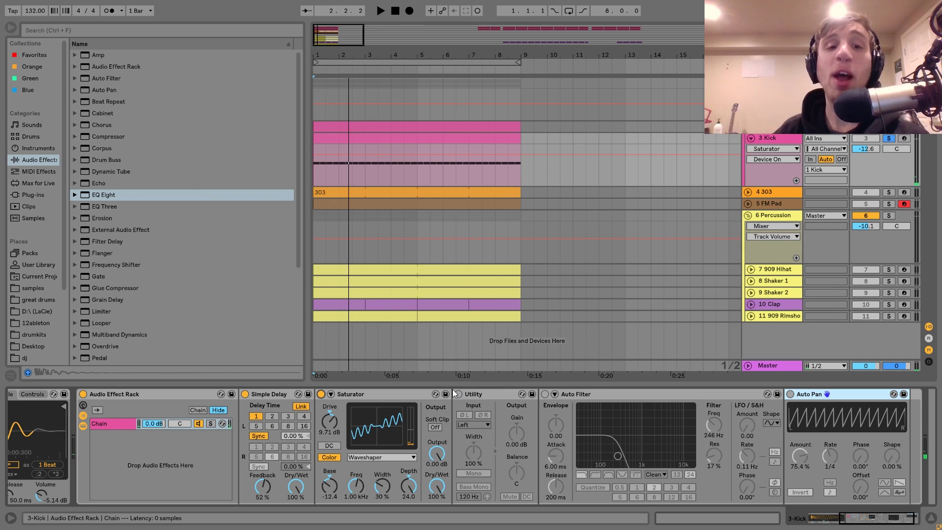
- Turn Utility back on with its input set to Left on track 3 Kick and listen to the result
key(space)
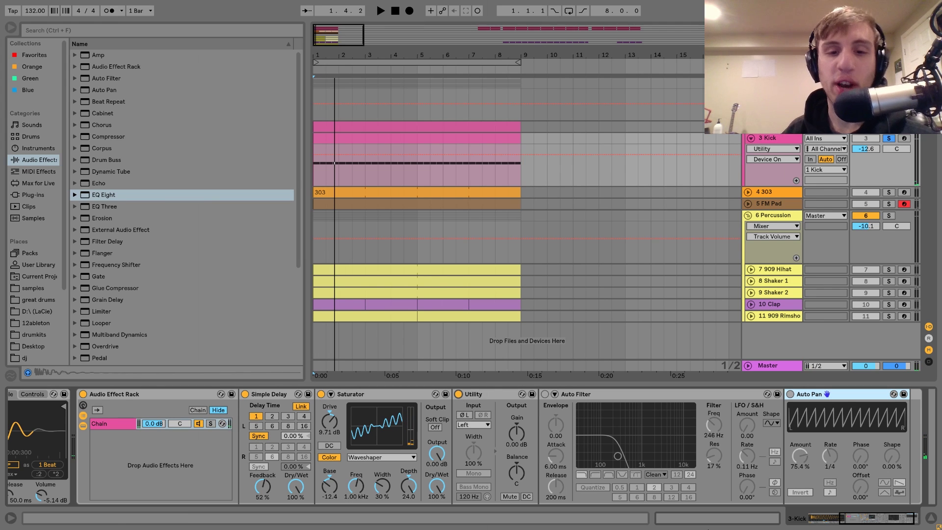
key(space)
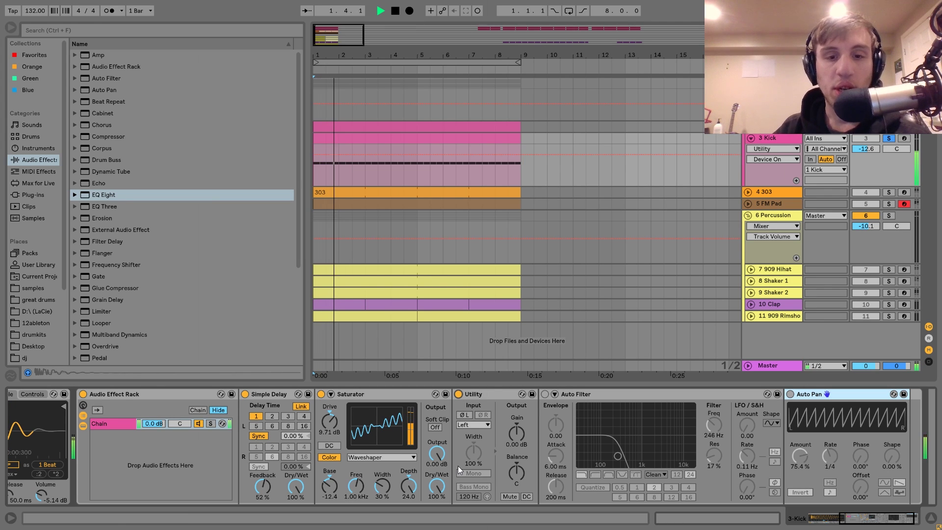
key(space)
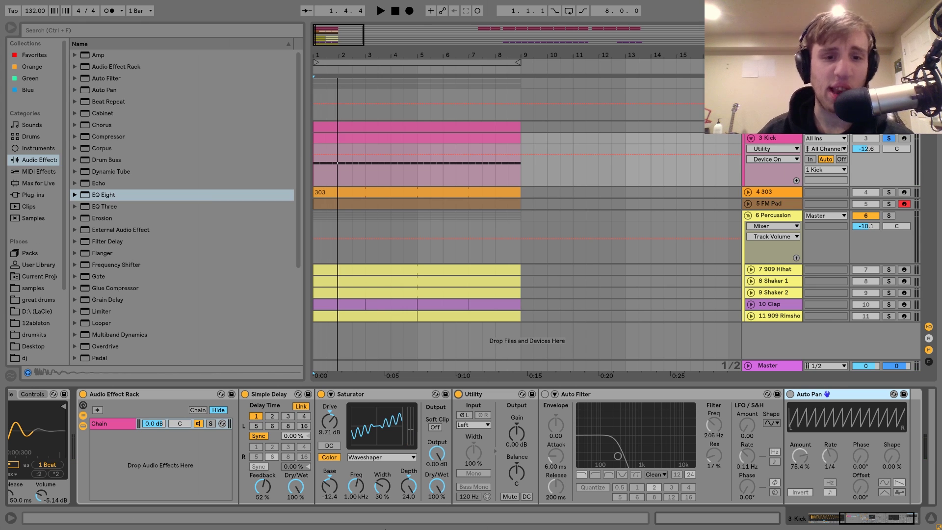
- Expand Saturator's Waveshaper parameters on track 3 Kick and play the soloed rumble
click(331, 395)
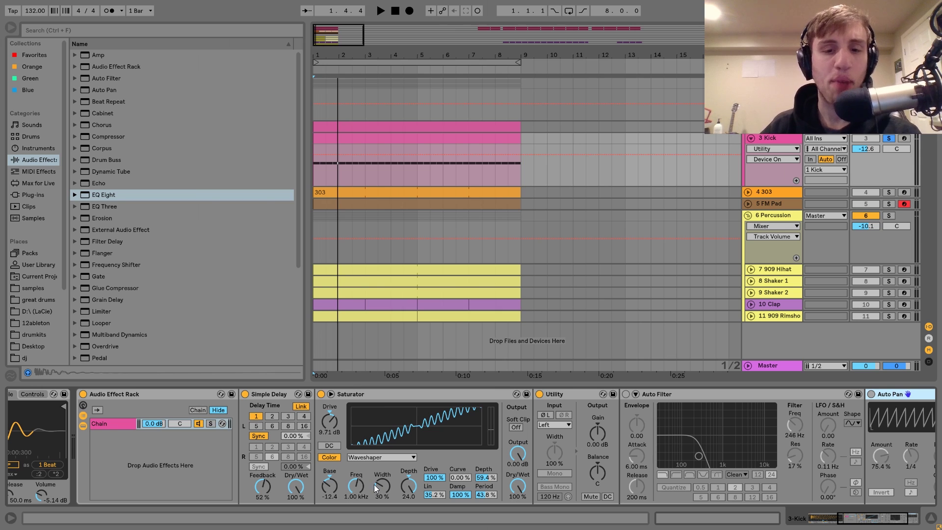
key(space)
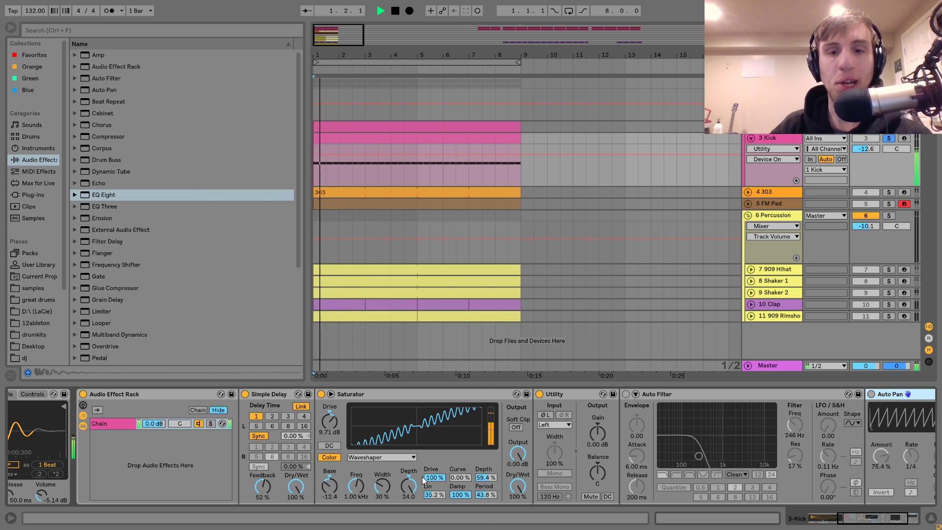
key(space)
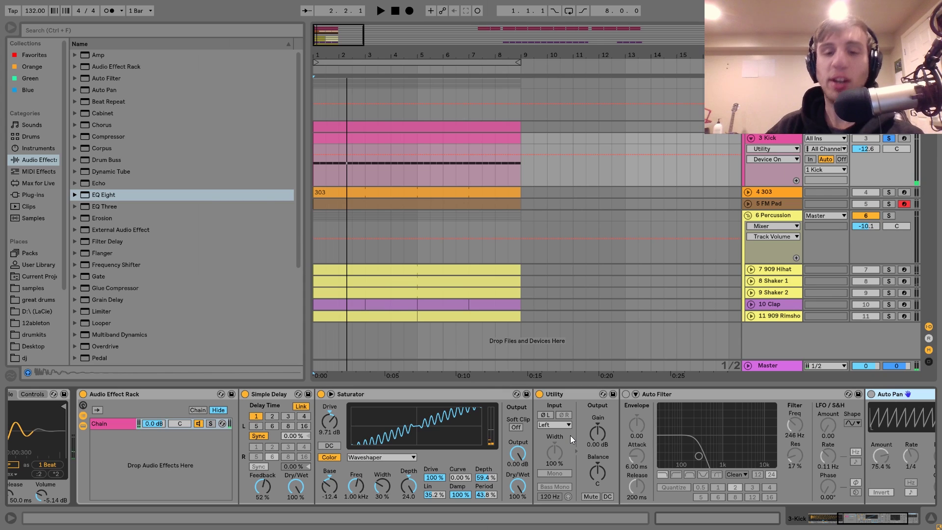
- Turn Auto Filter back on on track 3 Kick and audition it both soloed and together with the main kick
scroll(570, 435, right, 3)
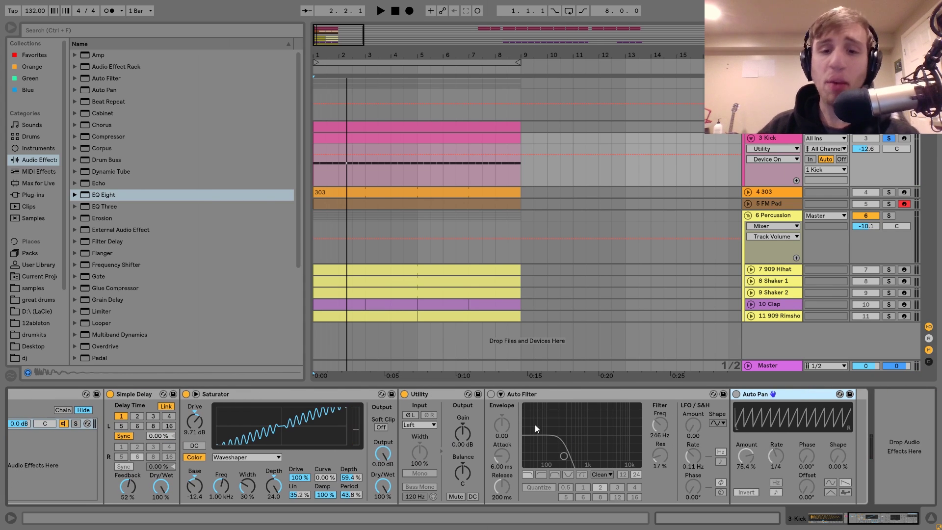
click(492, 394)
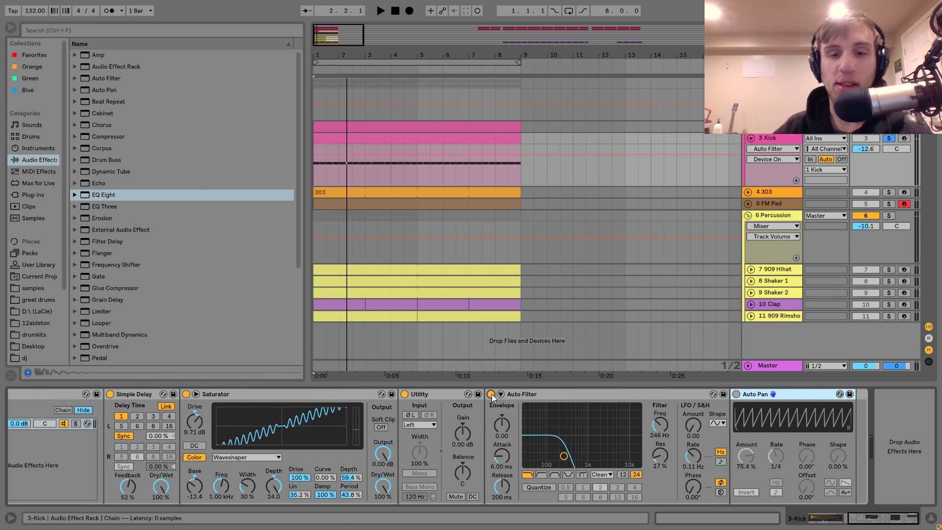
key(space)
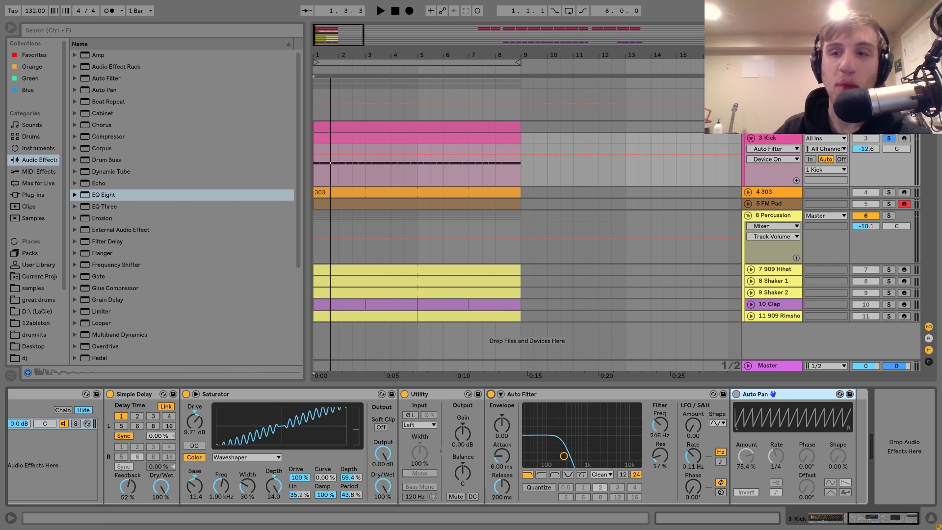
key(space)
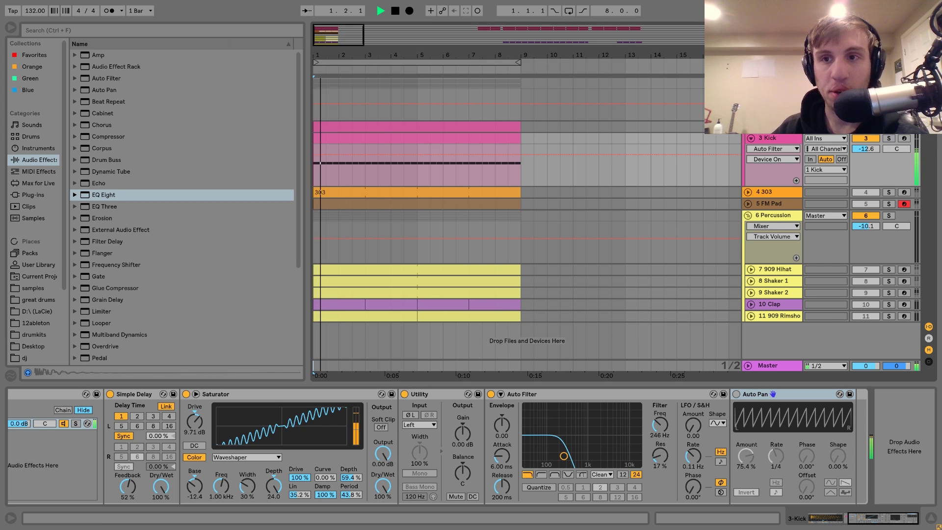
key(space)
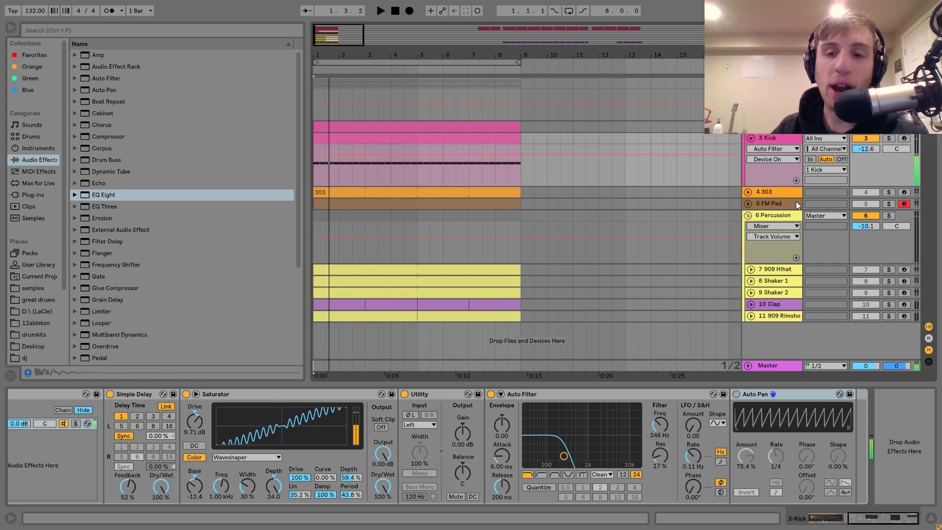
click(888, 138)
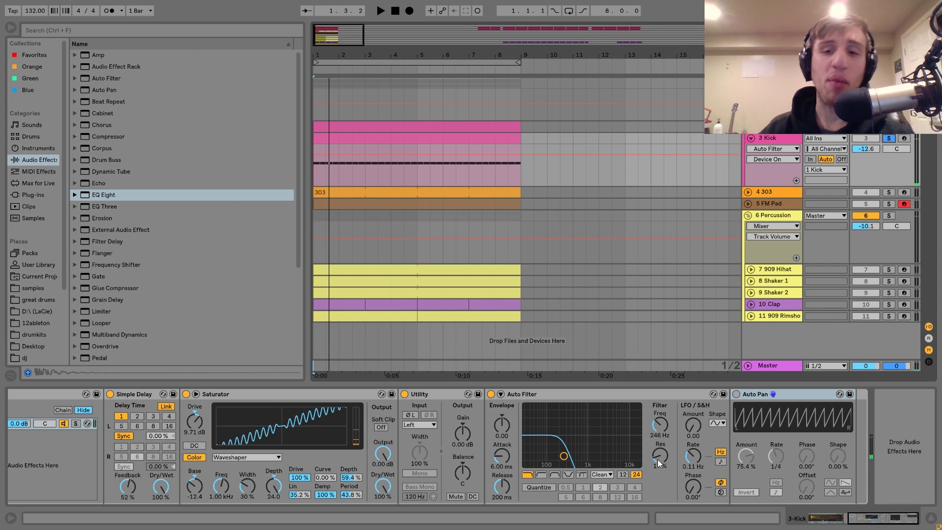
- Turn Auto Pan back on on track 3 Kick, play the dry kick of track 2 and return to track 3
click(748, 393)
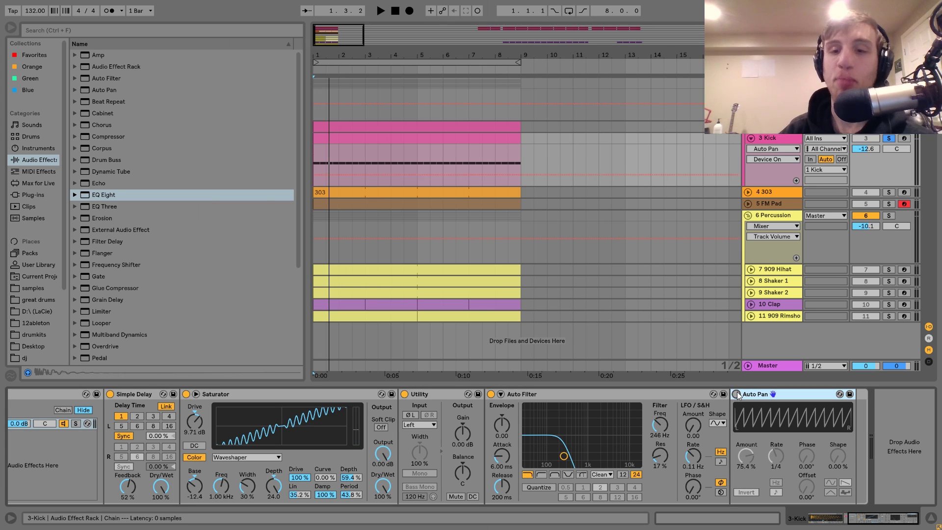
click(736, 394)
click(780, 128)
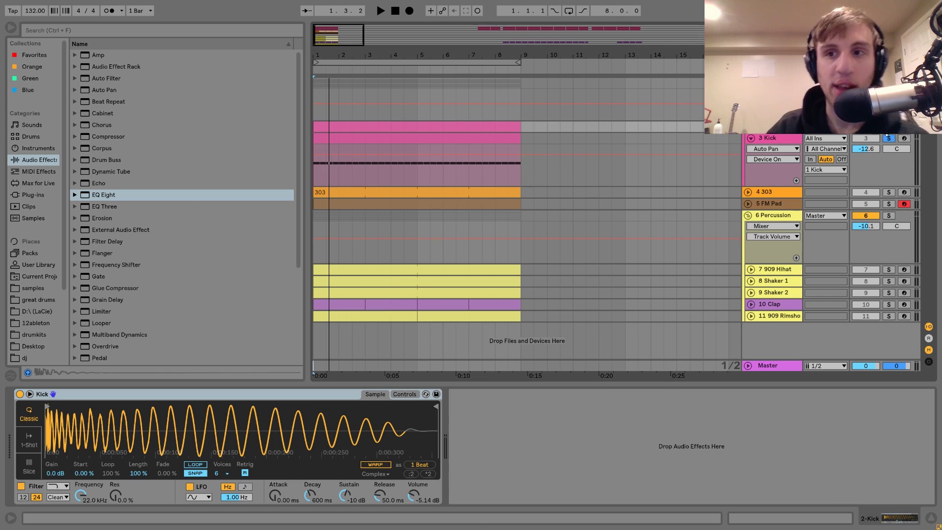
key(space)
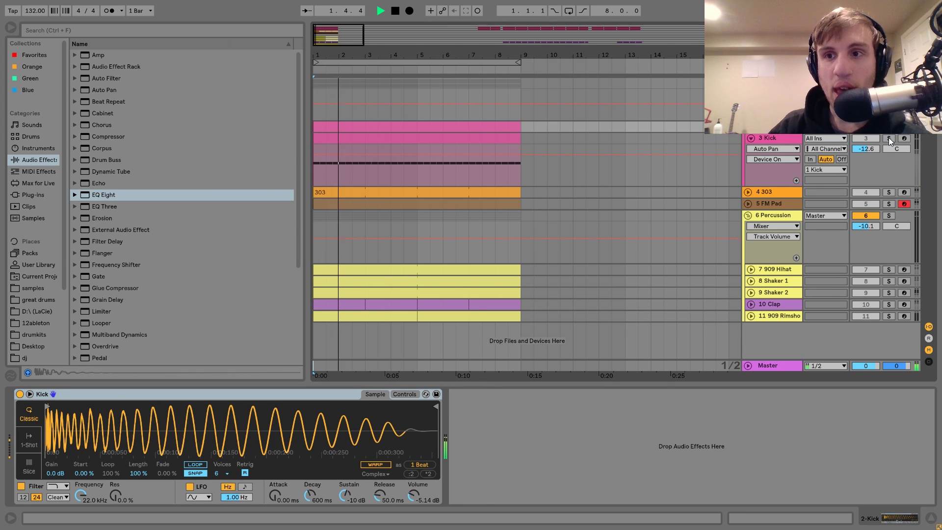
key(space)
click(775, 138)
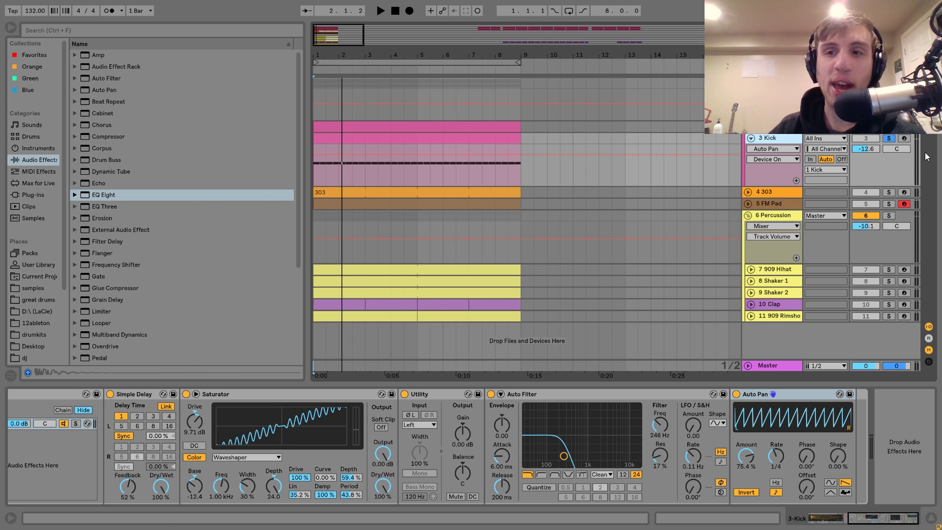
- Play the kick and rumble together while bypassing and re-enabling Auto Pan to compare the difference
key(space)
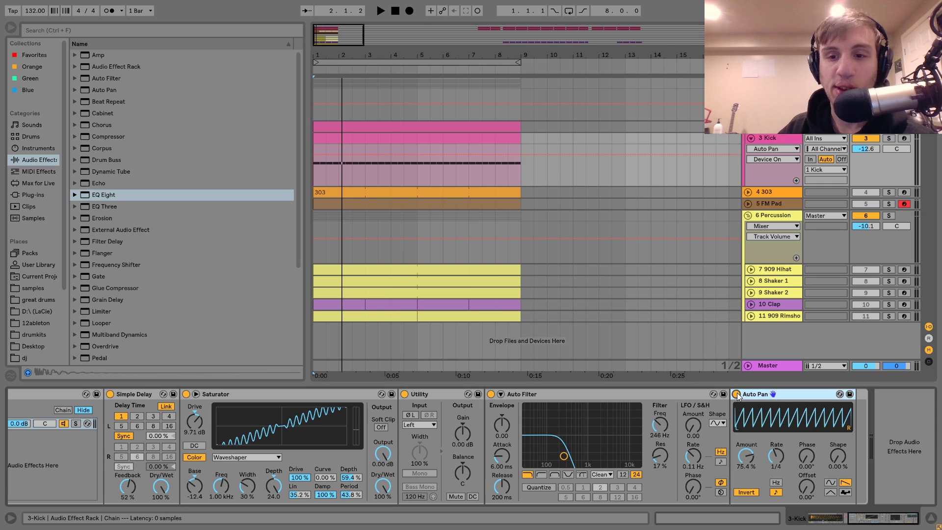
click(735, 394)
click(737, 394)
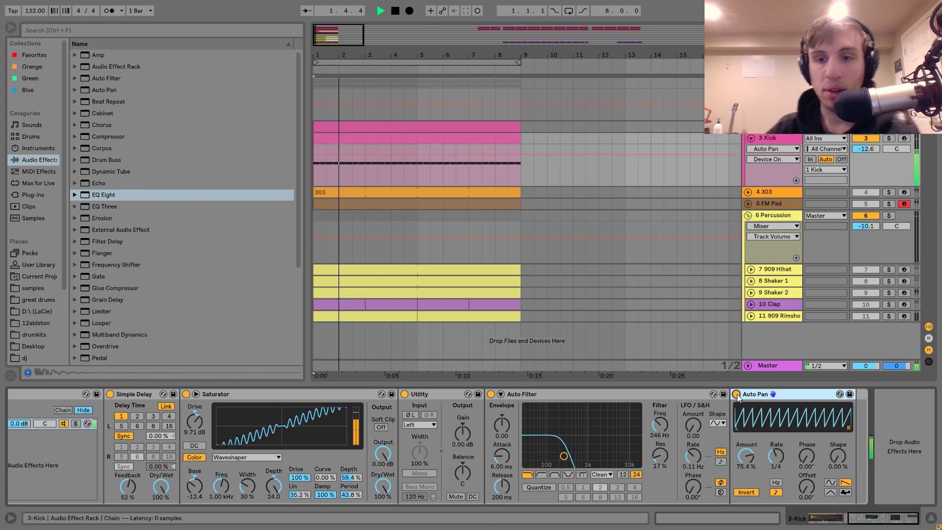
key(space)
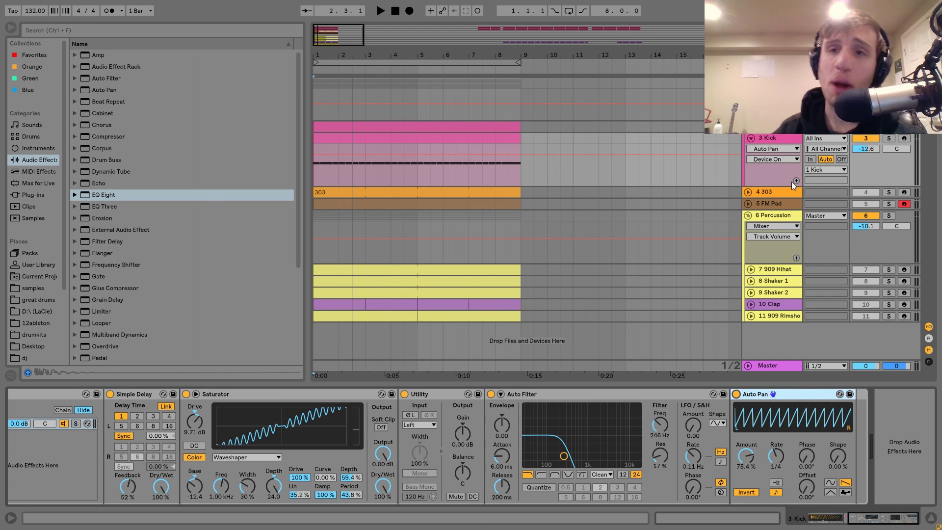
- Turn off Drum Buss, Compressor and EQ Eight on the 1 Kick group and listen to the unprocessed group
click(773, 83)
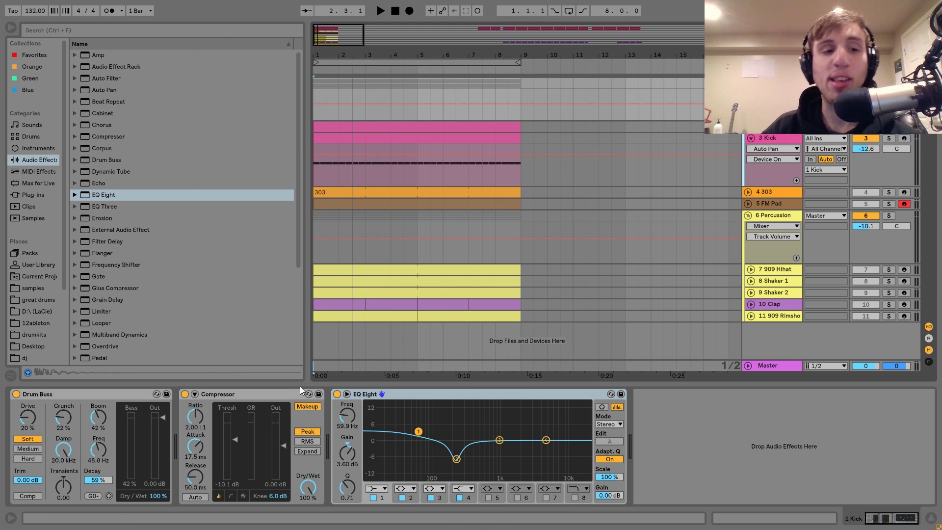
click(16, 393)
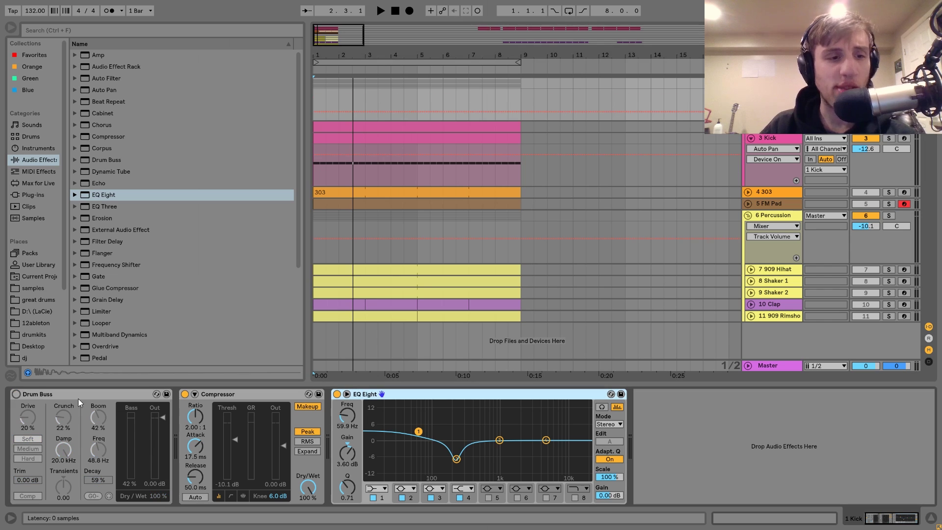
click(337, 394)
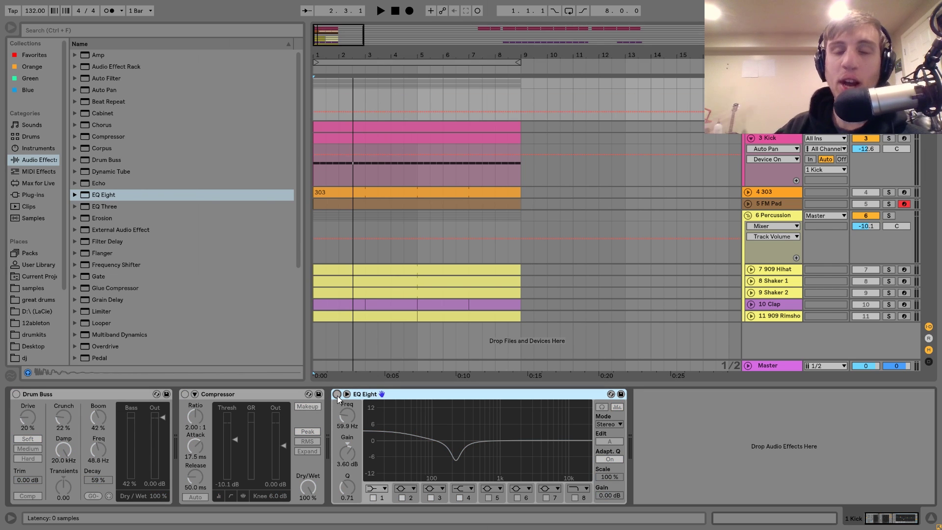
key(space)
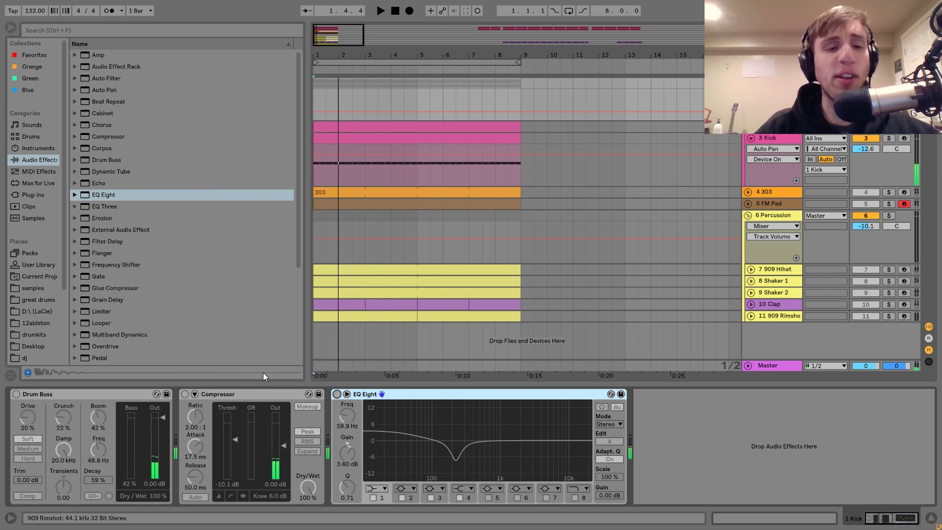
- Turn Drum Buss back on on the 1 Kick group and listen to the result
click(17, 394)
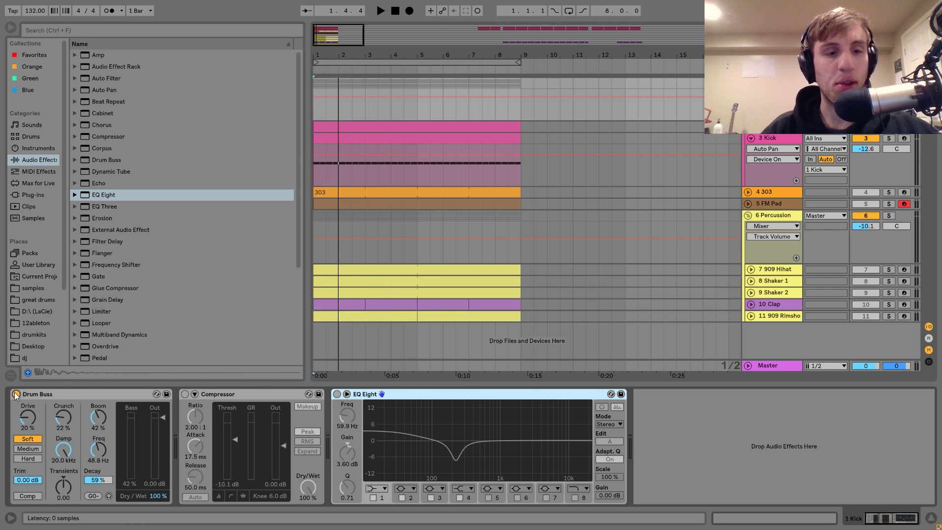
key(space)
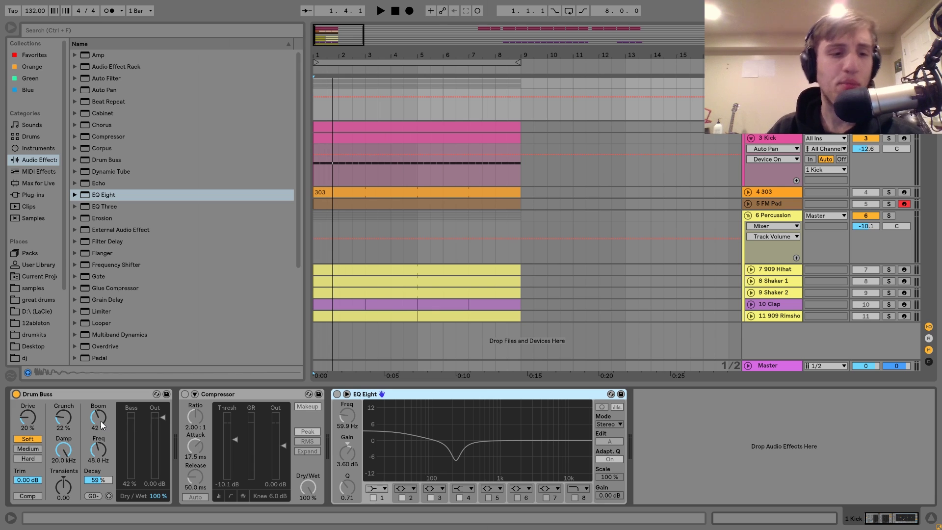
key(space)
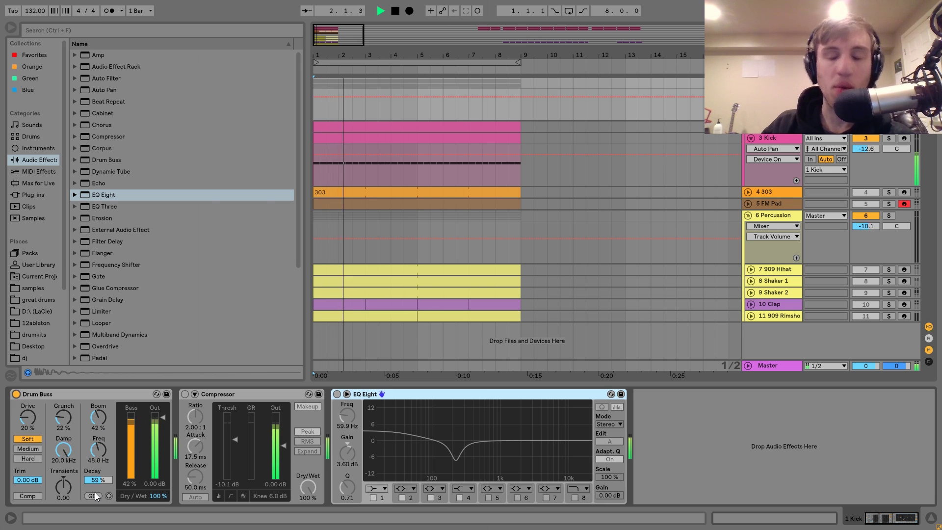
- Turn Compressor back on on the 1 Kick group and compare the playback with it bypassed and active
click(185, 394)
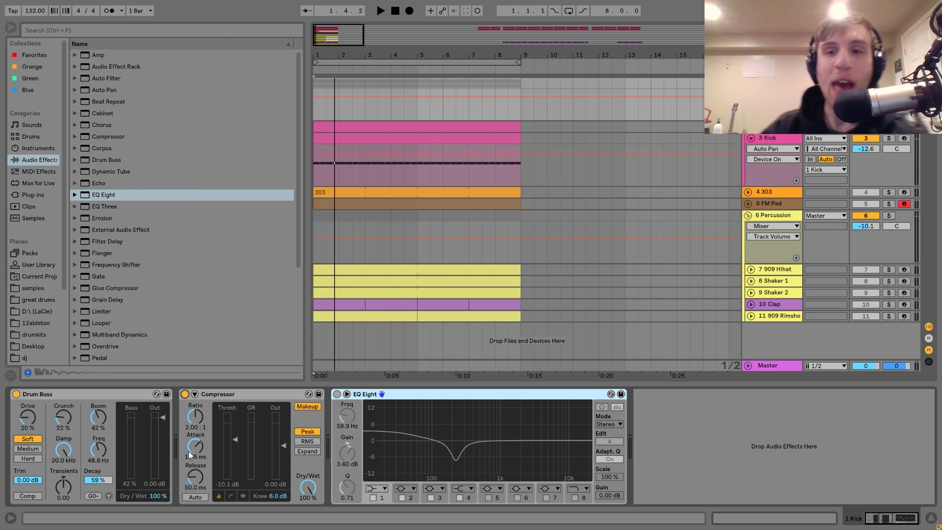
key(space)
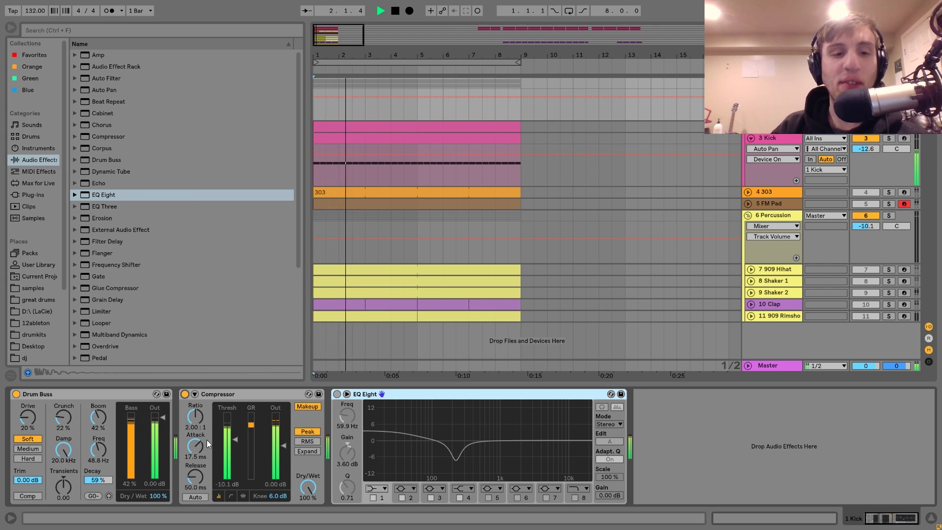
click(185, 394)
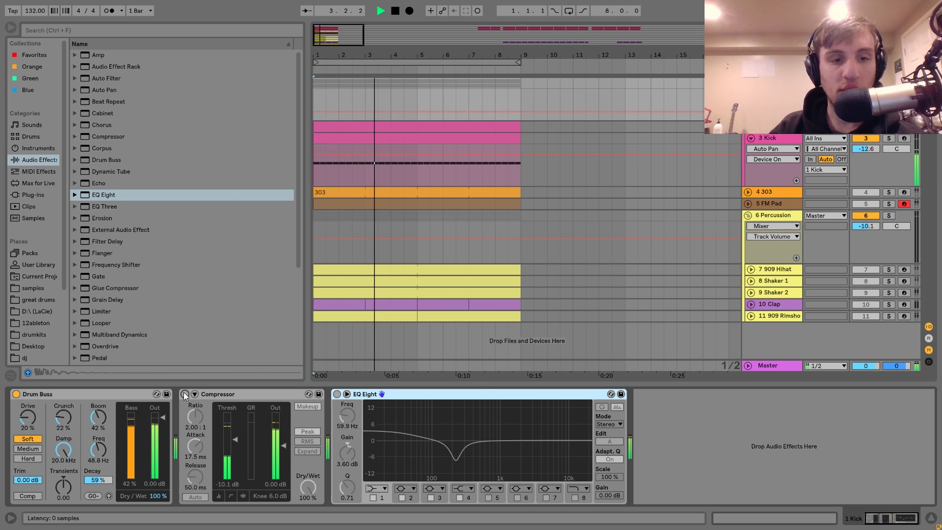
click(184, 394)
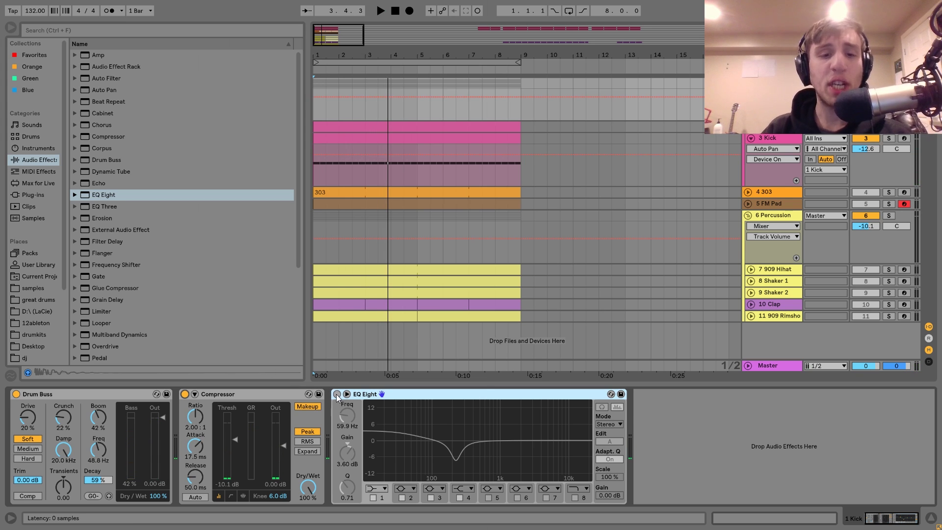
- Turn EQ Eight back on on the 1 Kick group during playback to hear its effect
key(space)
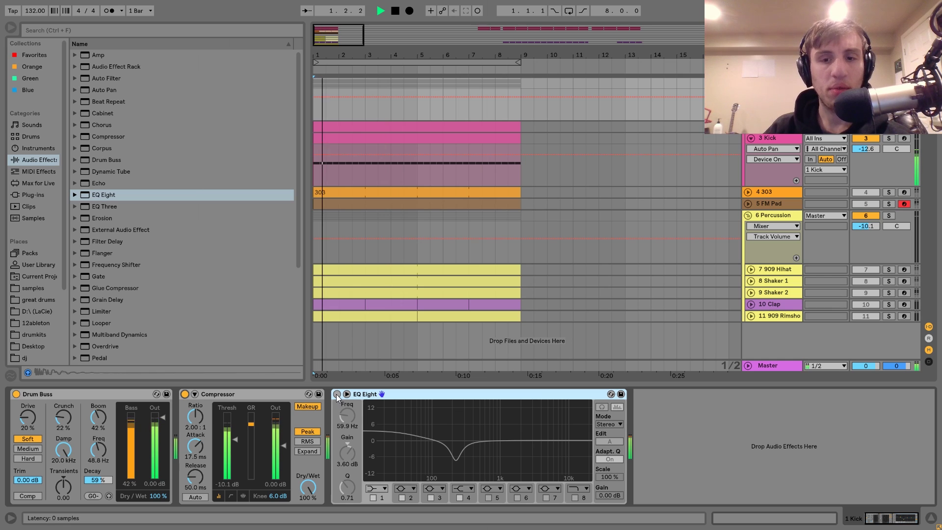
click(337, 394)
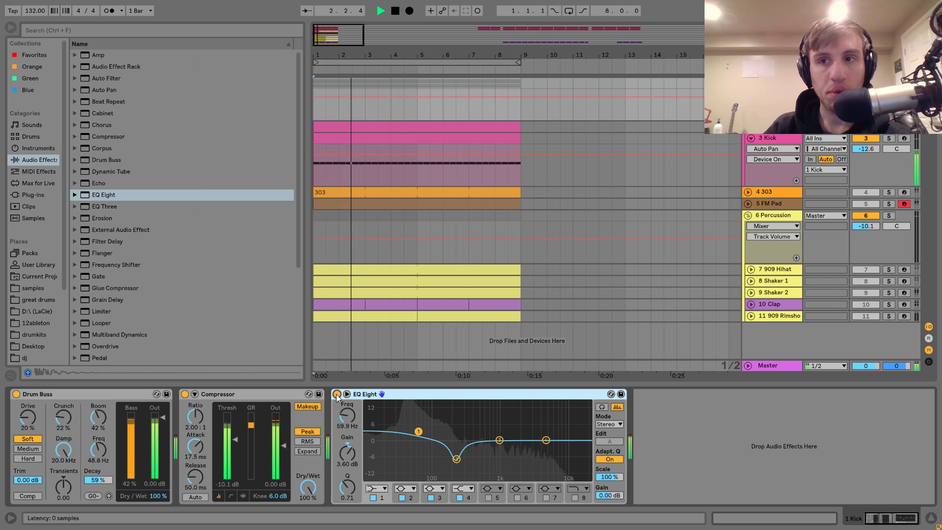
key(space)
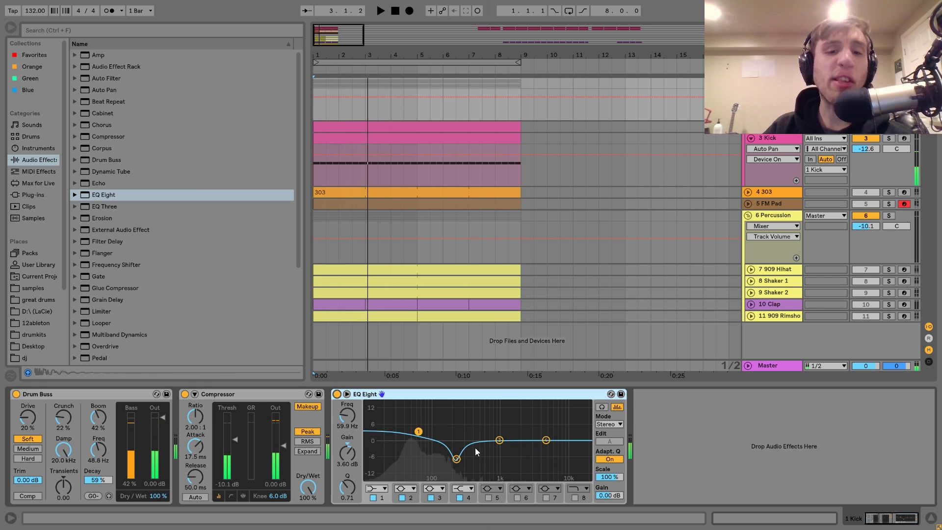
- Examine the settings of EQ Eight's bands 2 and 1 on the 1 Kick group and play the kick again
click(457, 459)
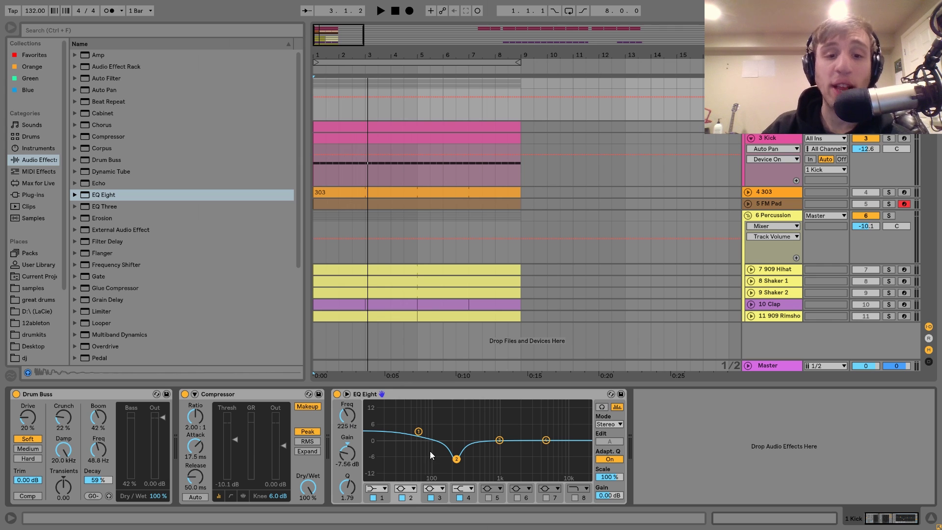
click(419, 432)
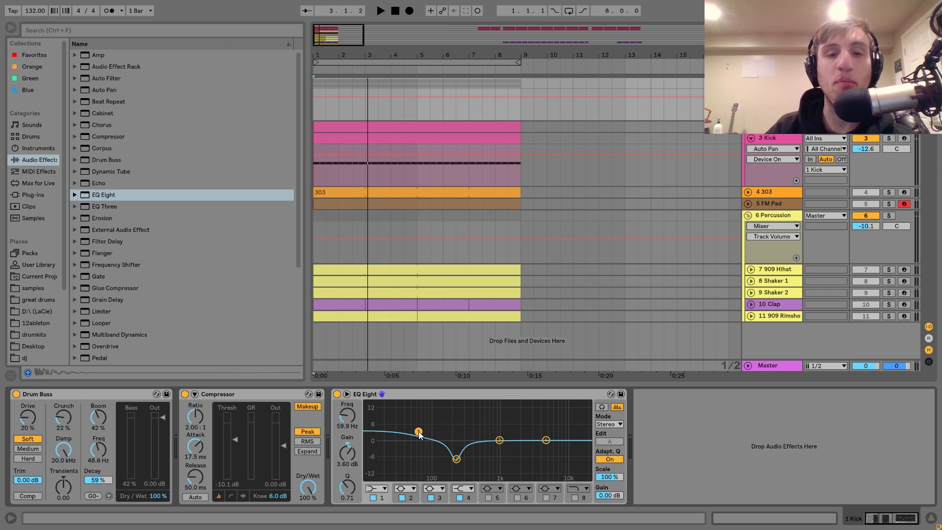
key(space)
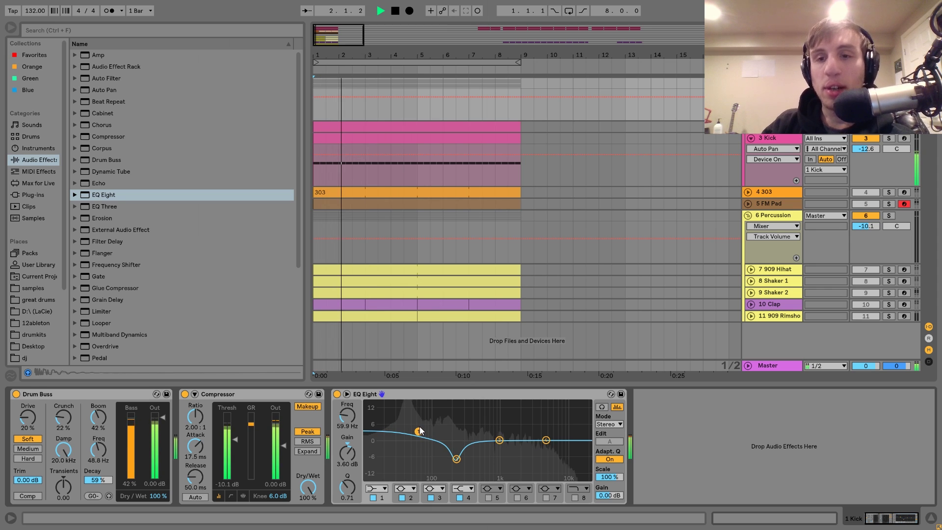
key(space)
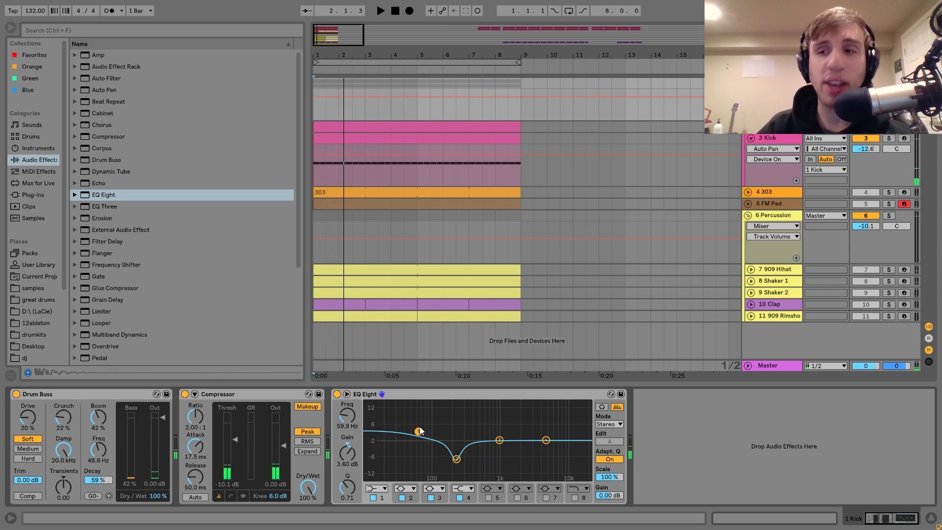
- Unfold and solo the 4 303 track, play it, and view its device chain from Operator onward
click(767, 191)
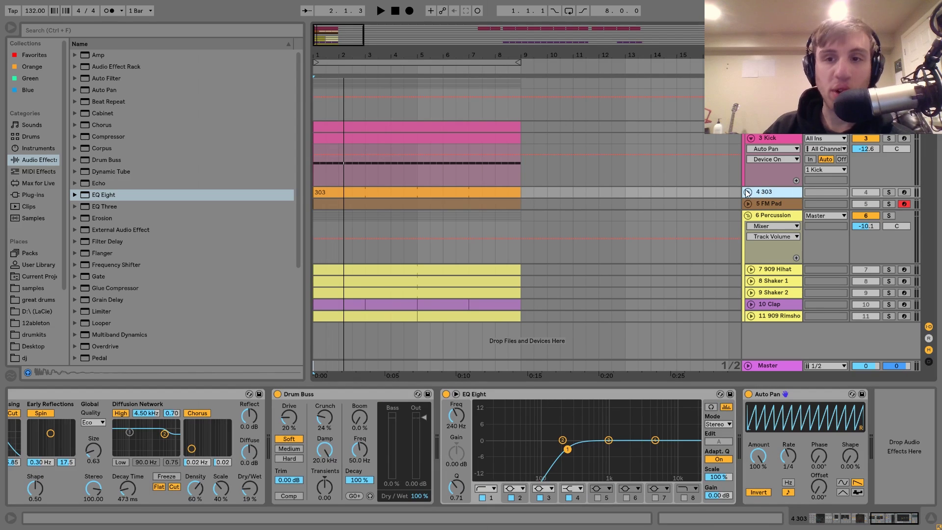
click(748, 192)
click(890, 191)
key(space)
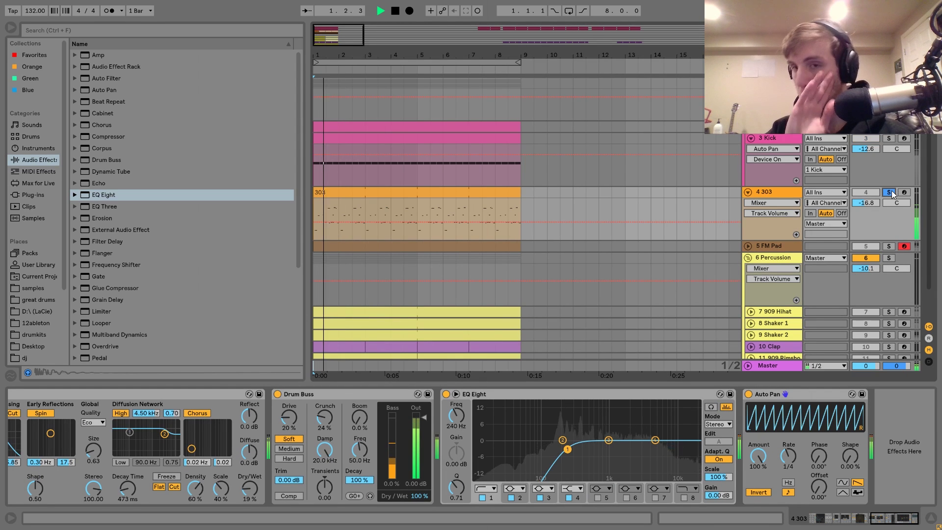
scroll(611, 427, up, 10)
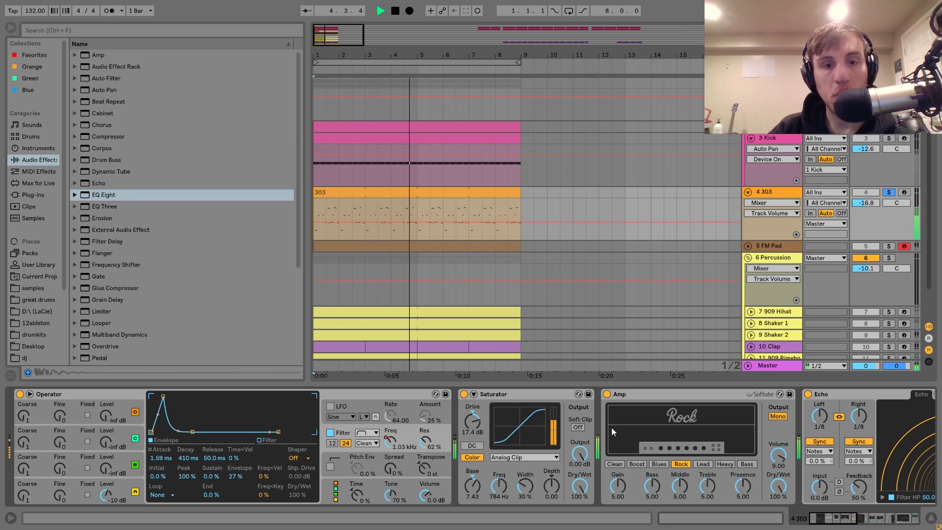
key(space)
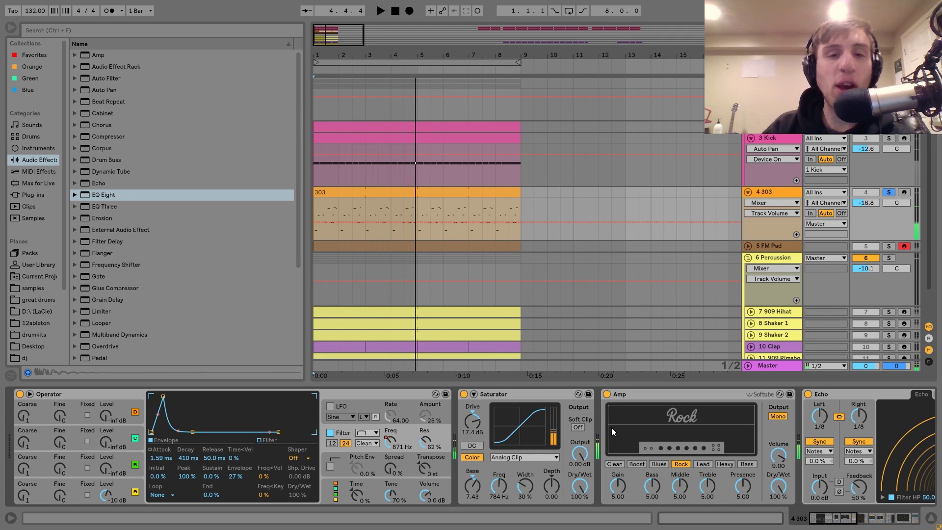
- Examine the 303 clip's MIDI notes with only the used pitches displayed, and play the pattern
click(406, 193)
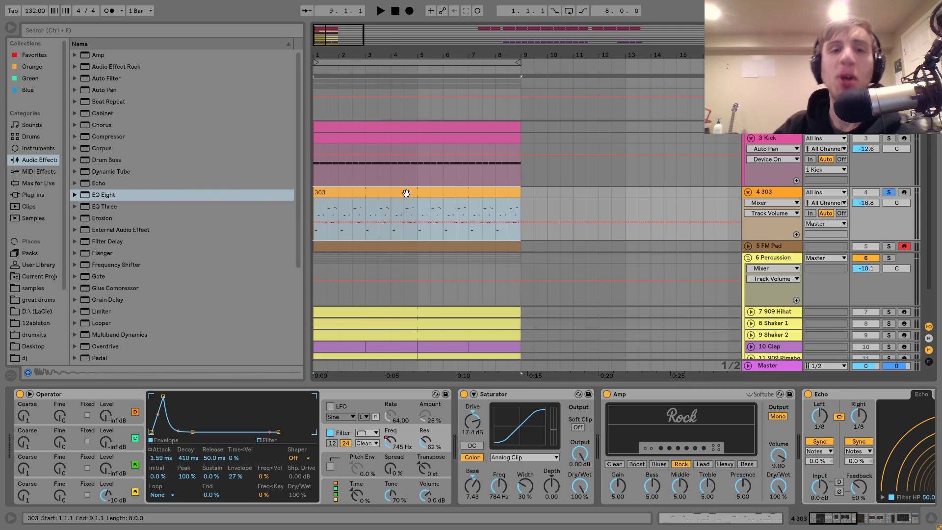
double_click(406, 193)
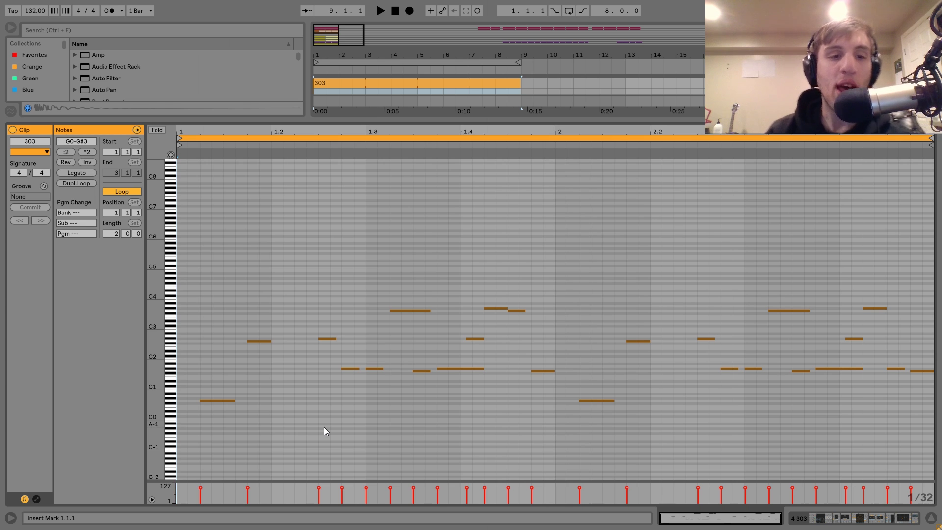
click(156, 130)
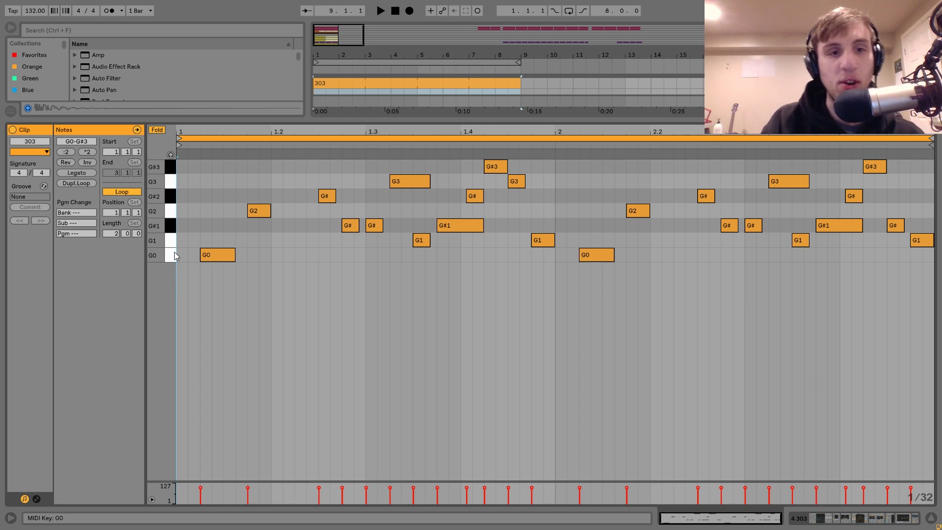
key(space)
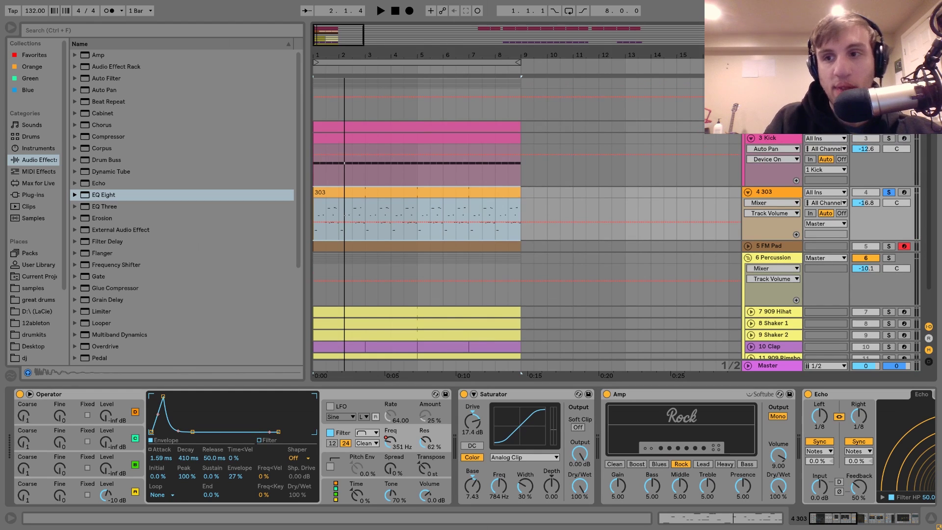
key(space)
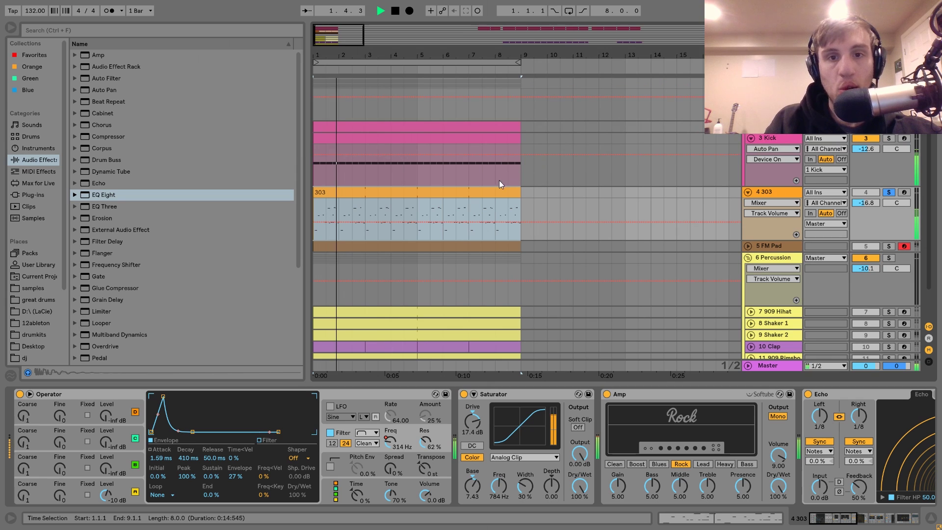
- Duplicate the 303 clip to bar 9 and delete all notes from the original clip
double_click(480, 190)
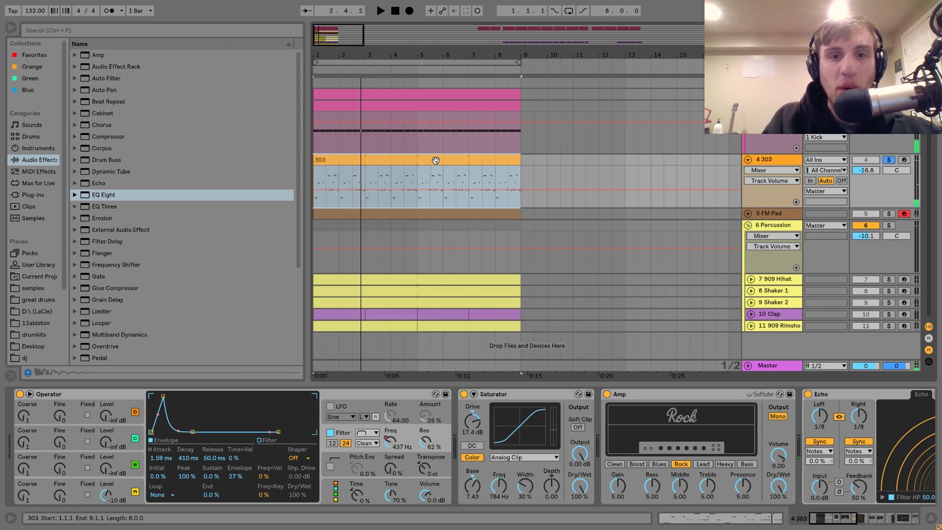
key(ctrl+d)
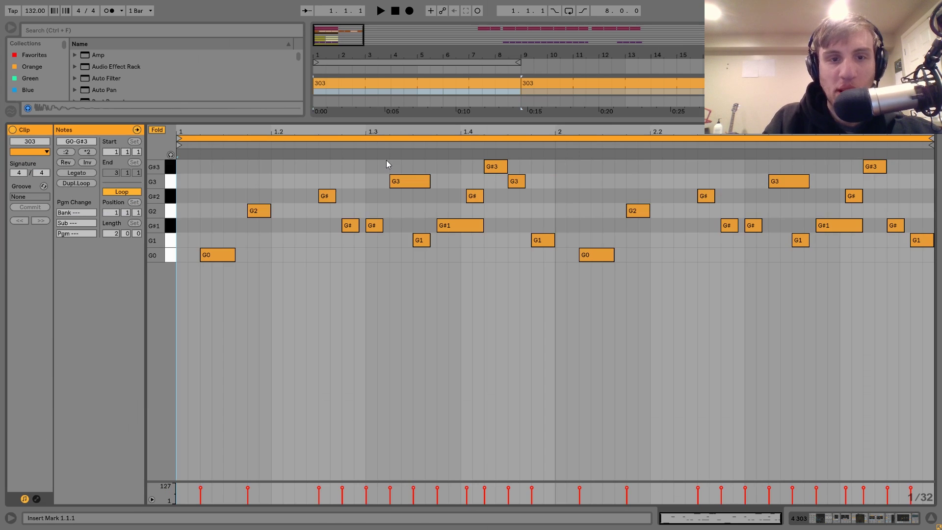
key(ctrl+a)
key(Delete)
- Draw a G0 note at 1.1.2, lengthen it to two sixteenths, and place a duplicate at 1.2.1
double_click(206, 255)
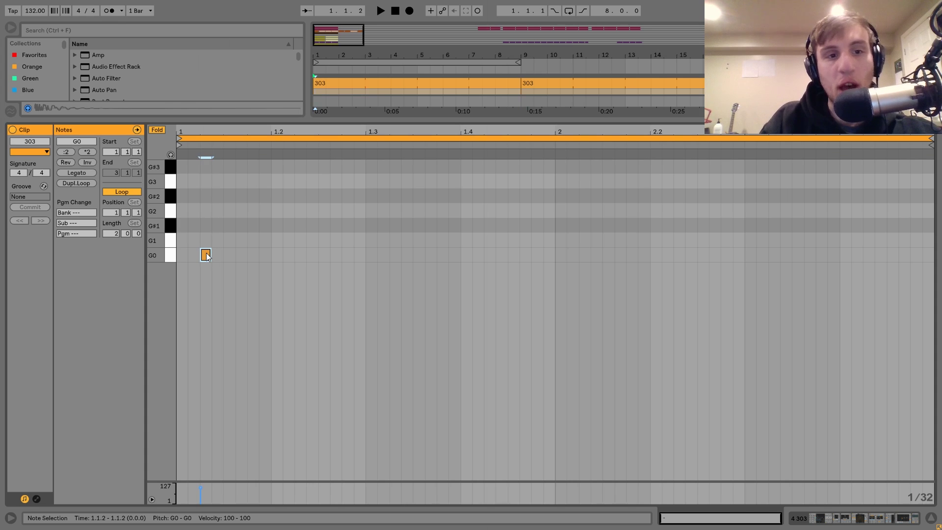
key(shift+Right)
key(ctrl+d)
key(Right)
key(Right)
key(Right)
key(Left)
key(space)
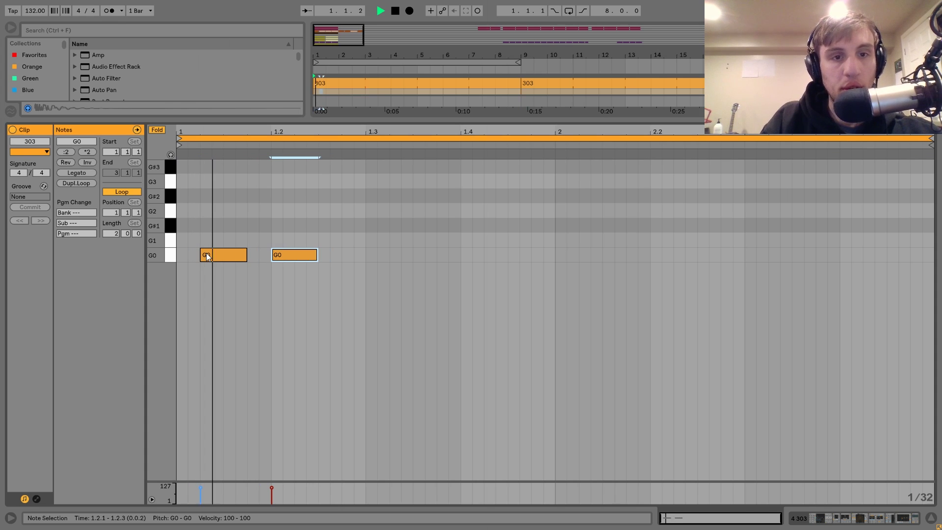
- Try G0 notes at 1.1.4 and 1.2.4 with playback, and clear all notes from the clip
key(ctrl+d)
key(Left)
key(Left)
key(Left)
key(Left)
key(Left)
key(Left)
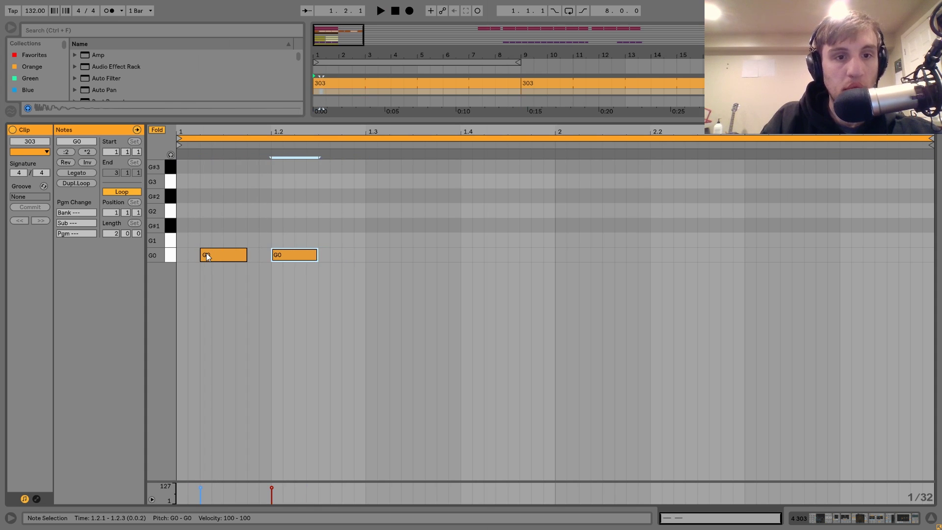
key(ctrl+d)
key(Right)
key(Right)
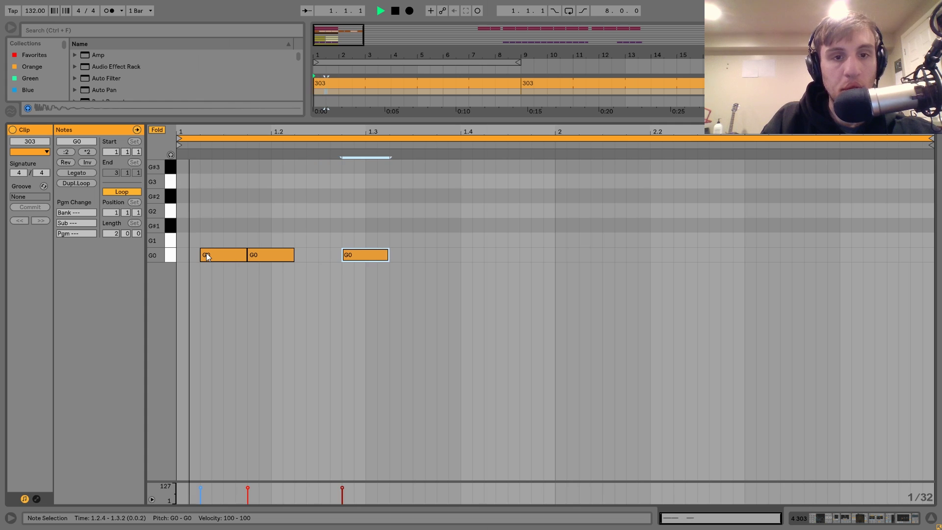
key(Left)
key(space)
key(ctrl+a)
key(Delete)
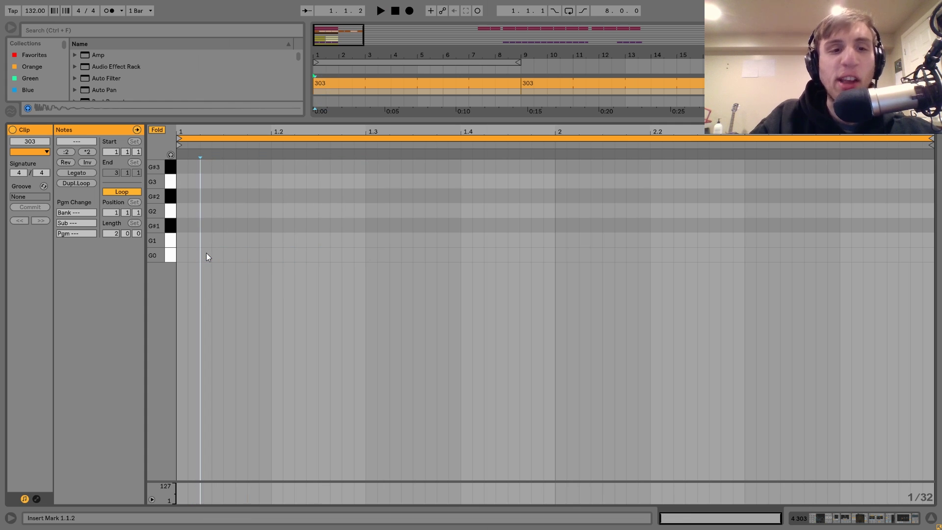
- Move the intact 303 clip from bar 9 back to bar 1, replacing the emptied clip, and play it
key(shift+Tab)
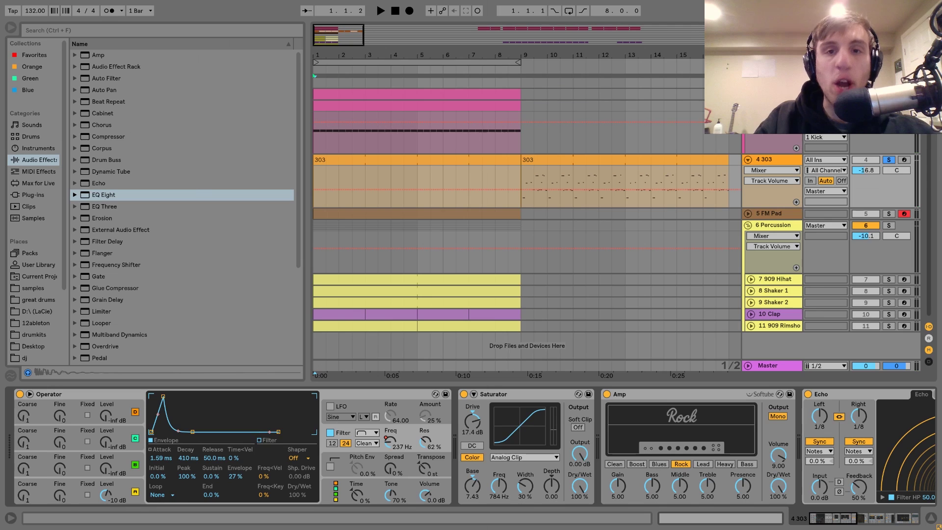
click(630, 156)
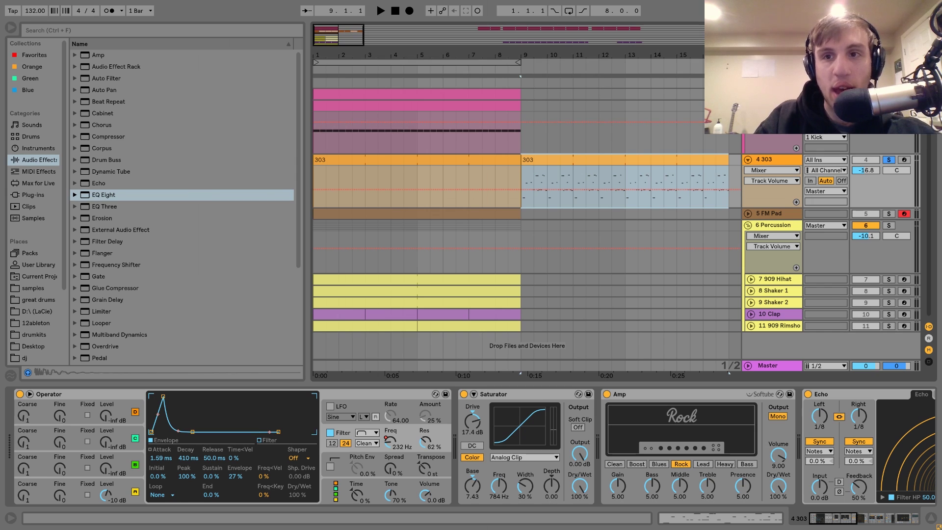
key(ctrl+s)
drag(690, 161, 446, 160)
key(space)
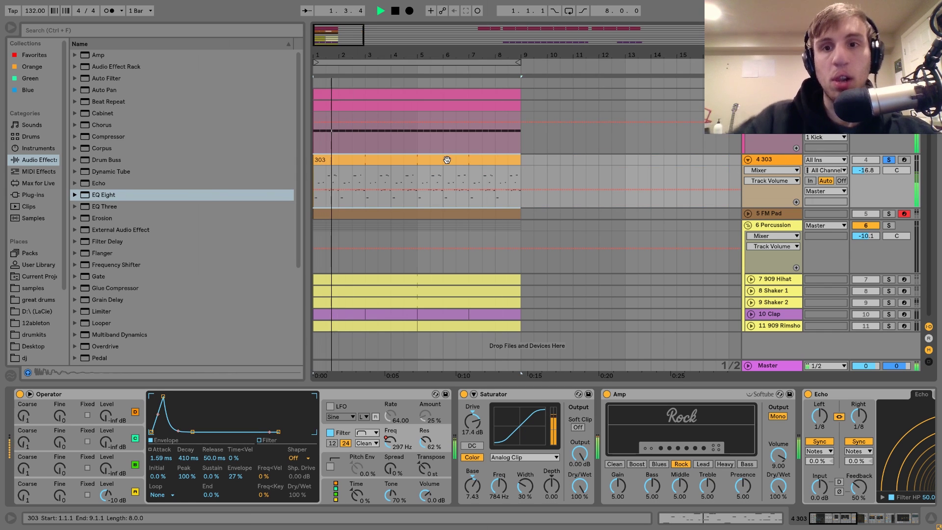
key(space)
- Examine the 303 clip's G3, G1 and G#1 notes across the full piano roll for overlaps, and play the pattern
double_click(435, 160)
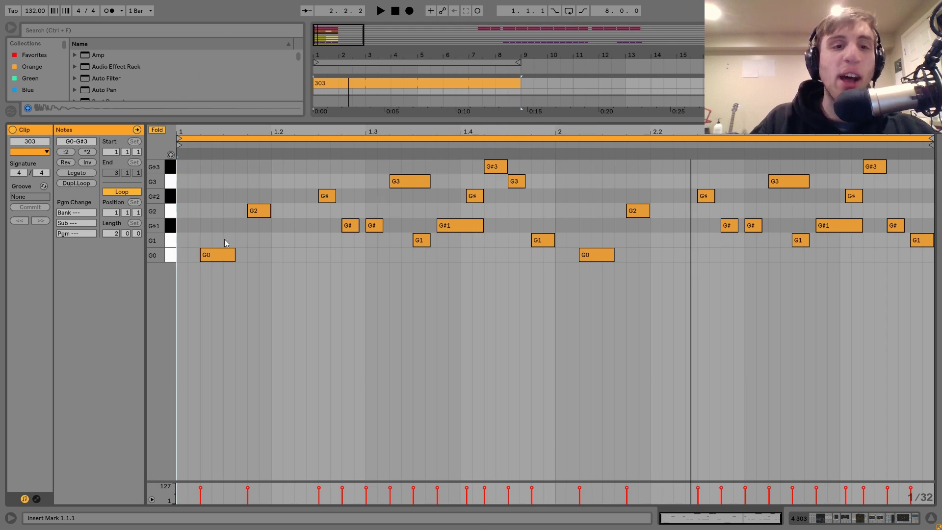
click(153, 130)
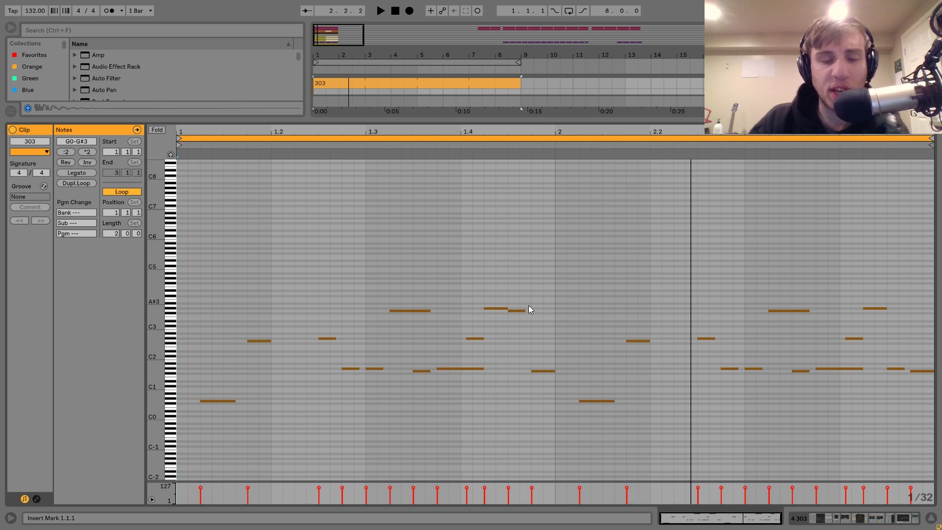
drag(518, 296, 517, 313)
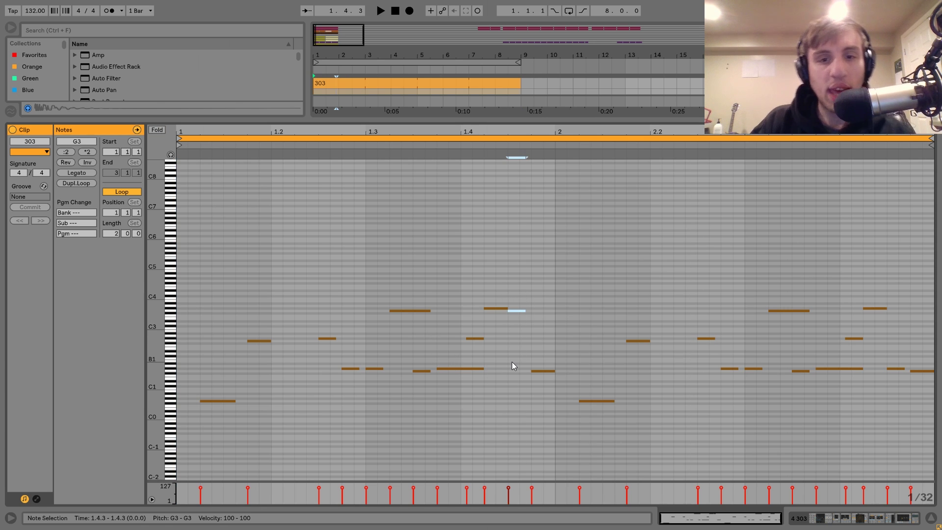
drag(413, 296, 421, 389)
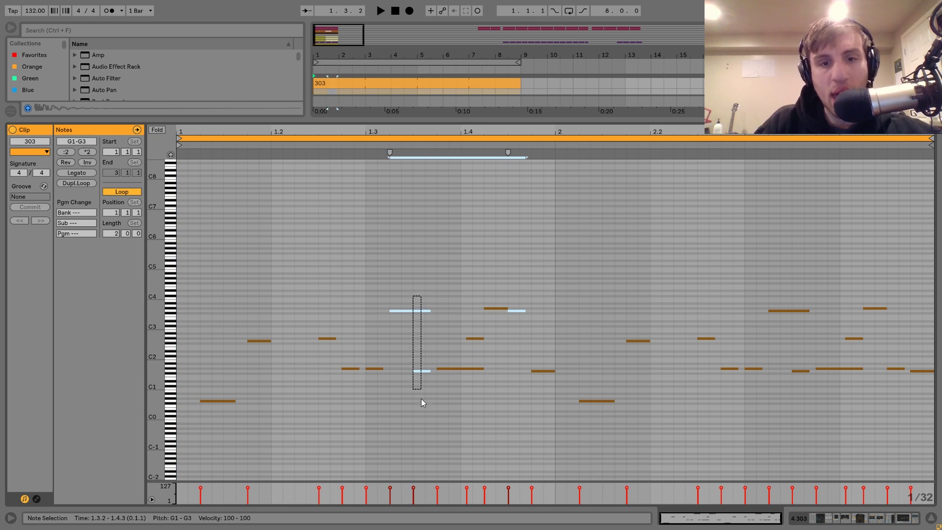
click(434, 365)
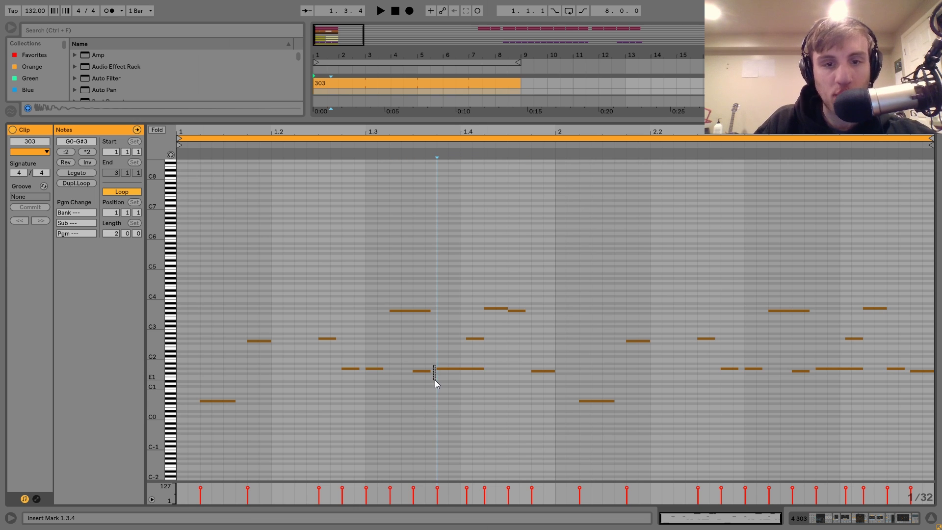
drag(433, 366, 448, 373)
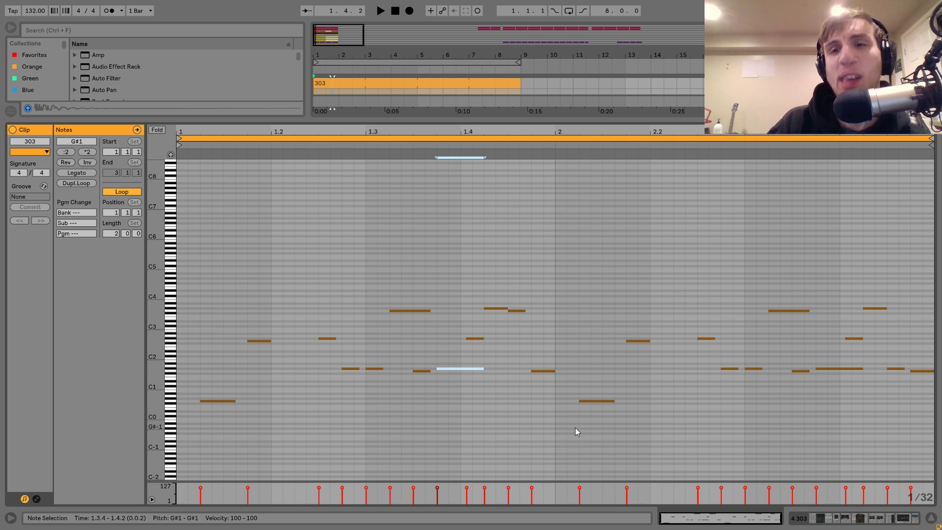
key(space)
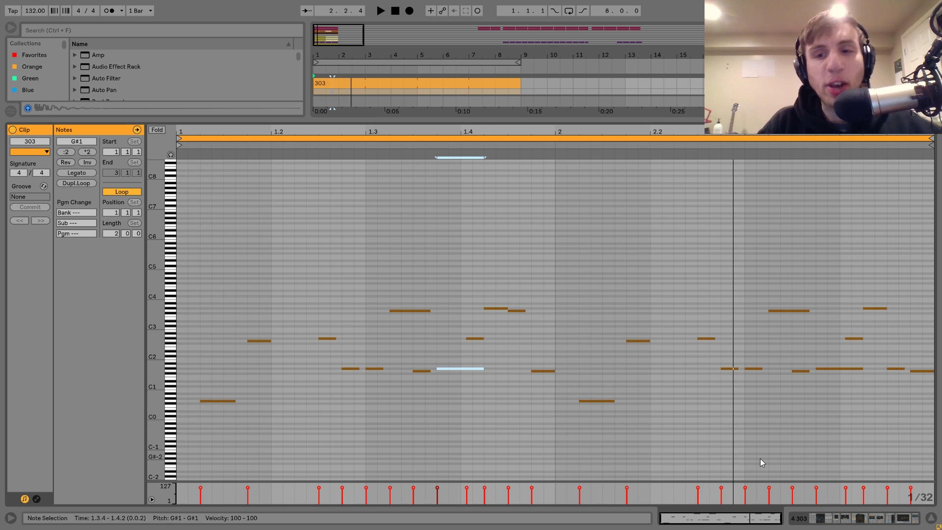
- Try Legato on all notes of the 303 clip, undo it, and compare the playback with the original pattern
key(space)
key(ctrl+a)
click(70, 171)
key(space)
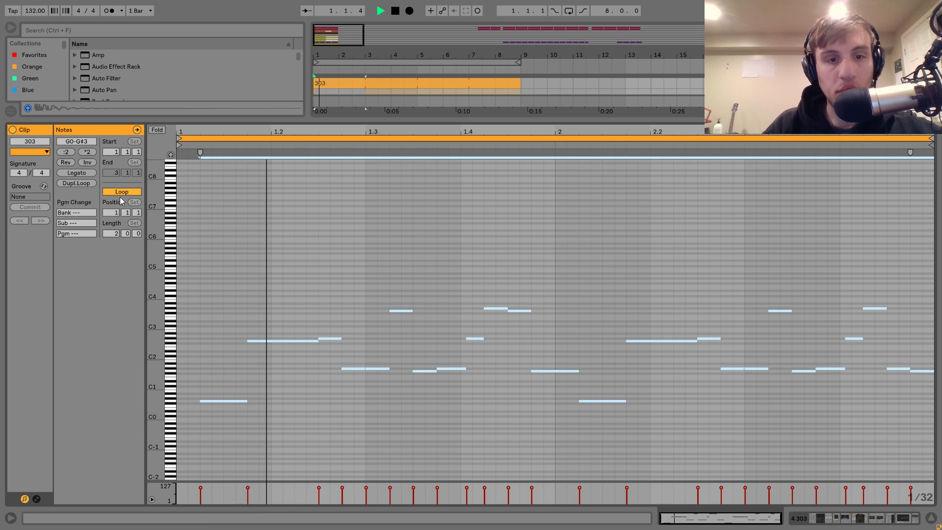
key(space)
key(ctrl+z)
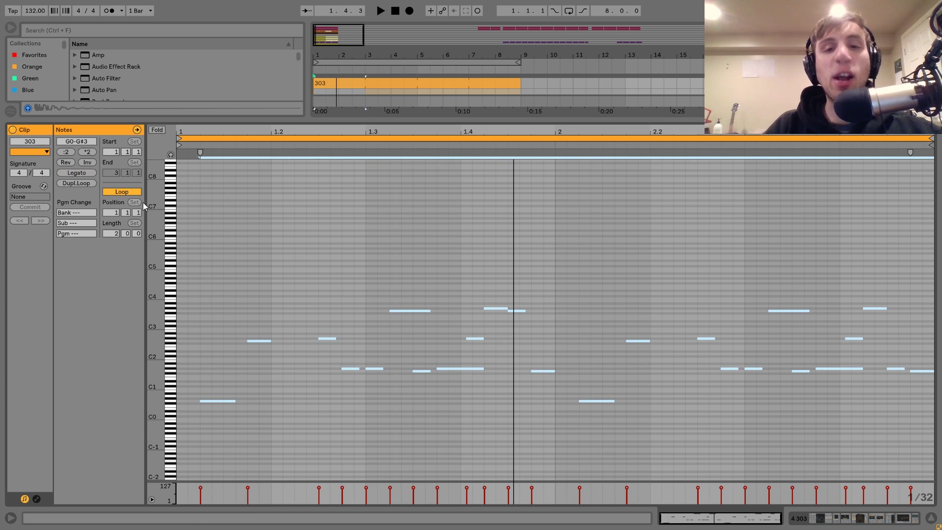
key(space)
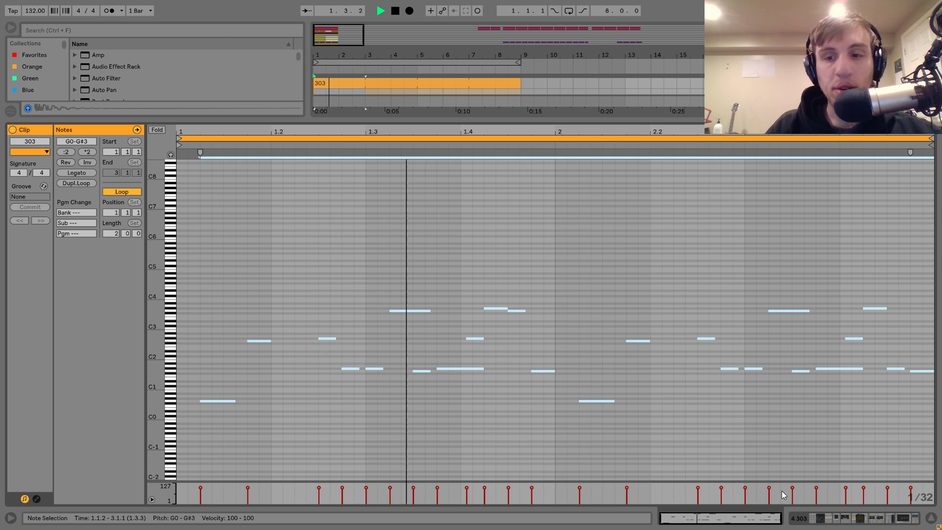
key(space)
- Examine Operator's oscillator A waveform and envelope and its filter envelope on the 4 303 track
click(823, 521)
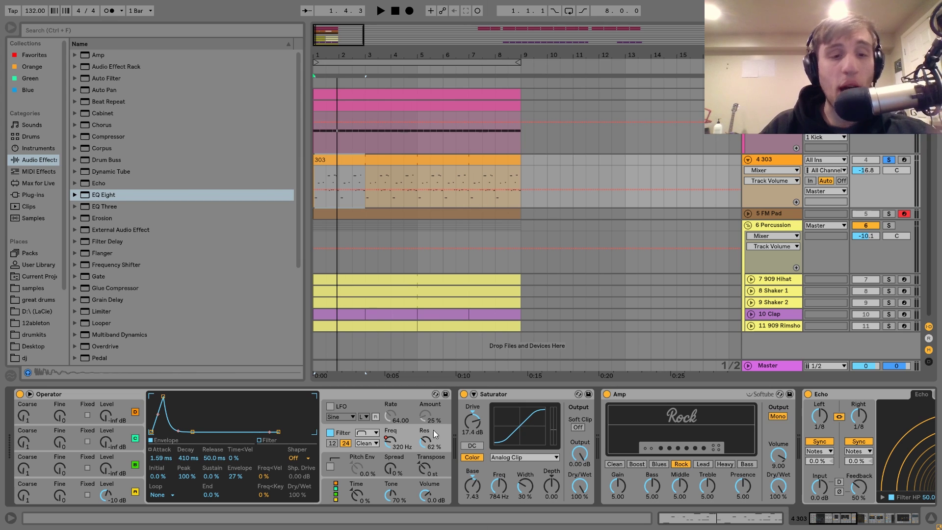
click(358, 391)
click(125, 483)
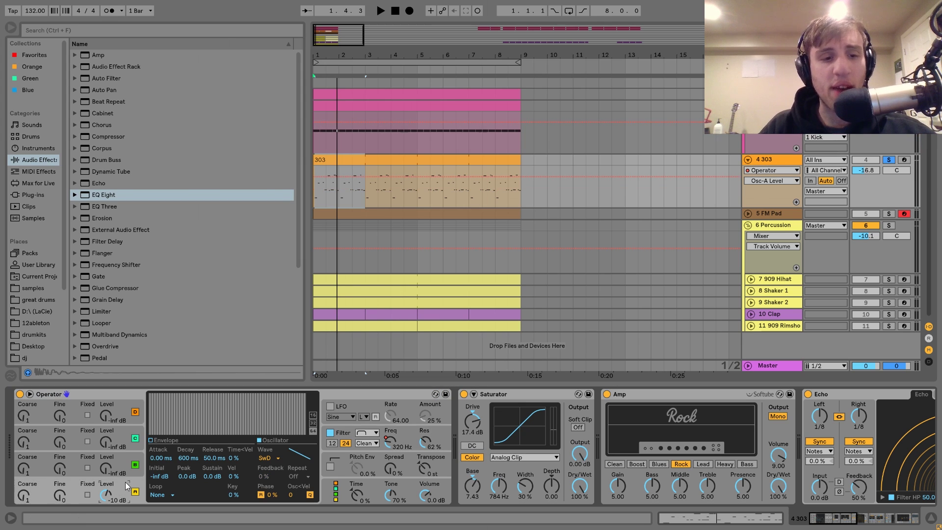
click(167, 439)
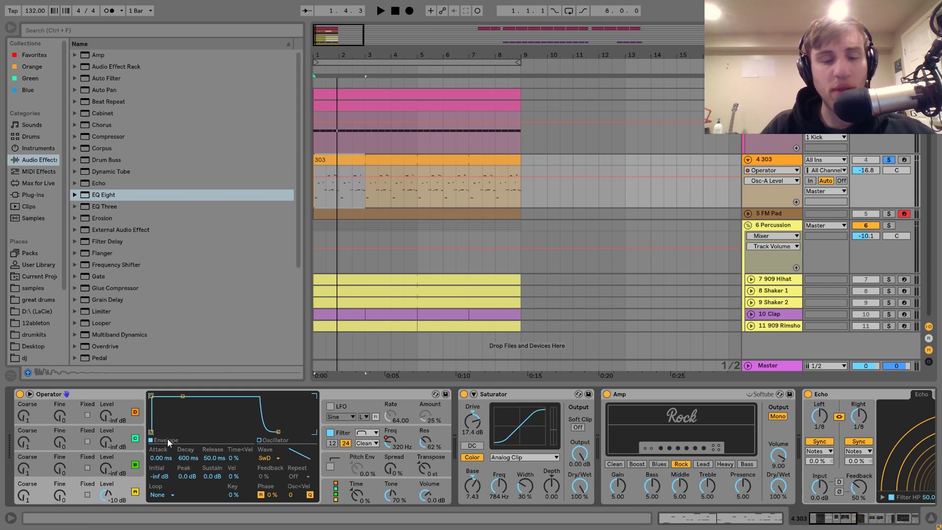
click(340, 436)
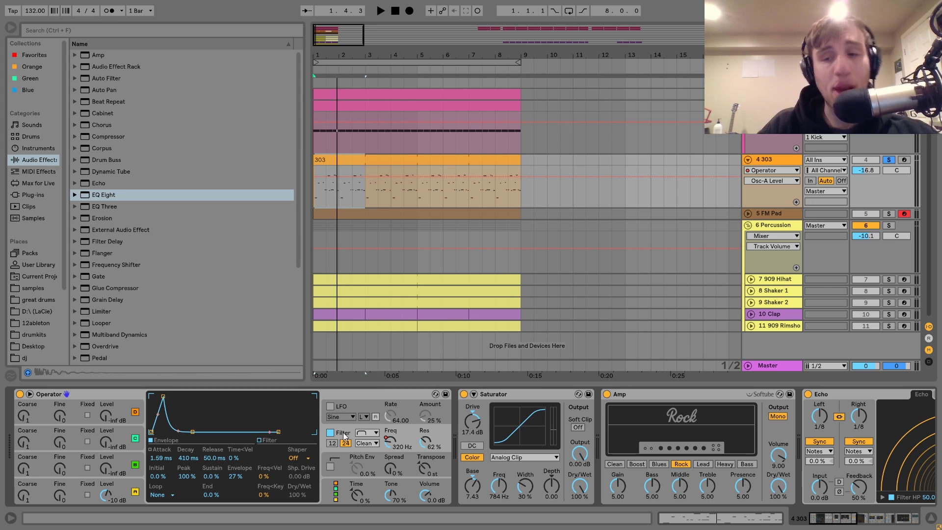
- Bypass the Saturator, Amp, Echo and Reverb on the 4 303 track and play the dry Operator sound
click(465, 397)
click(482, 393)
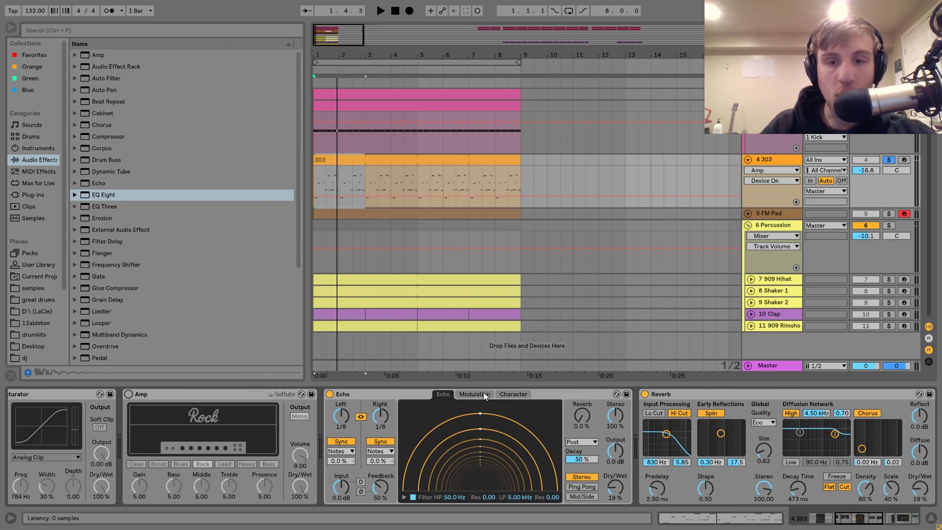
click(328, 394)
click(644, 394)
key(space)
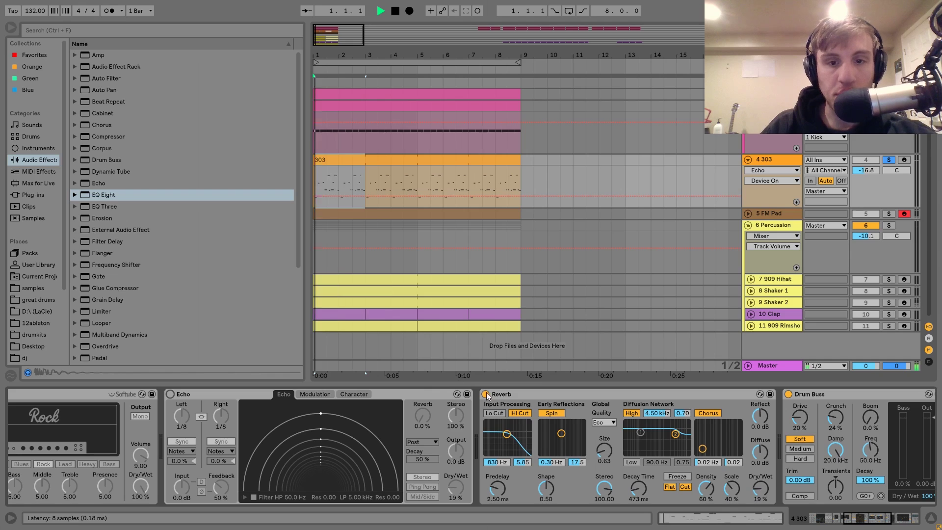
click(488, 394)
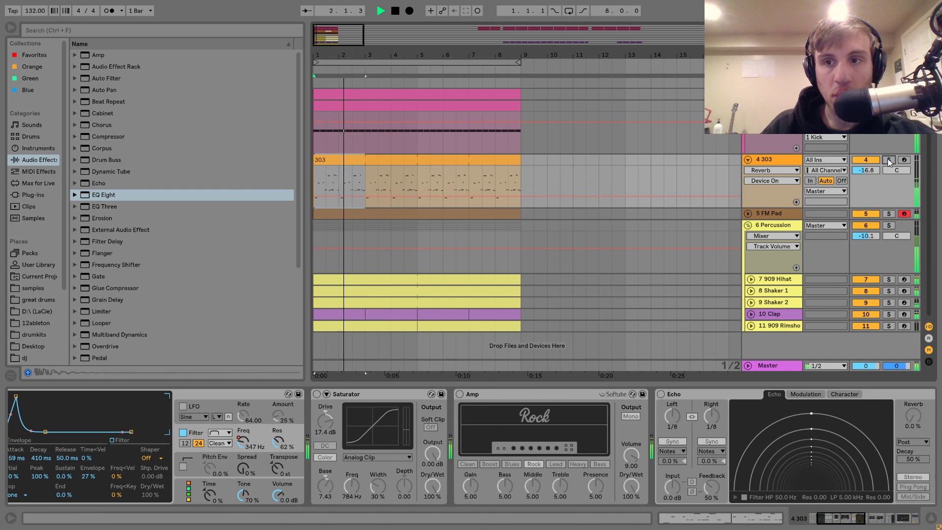
scroll(503, 426, left, 3)
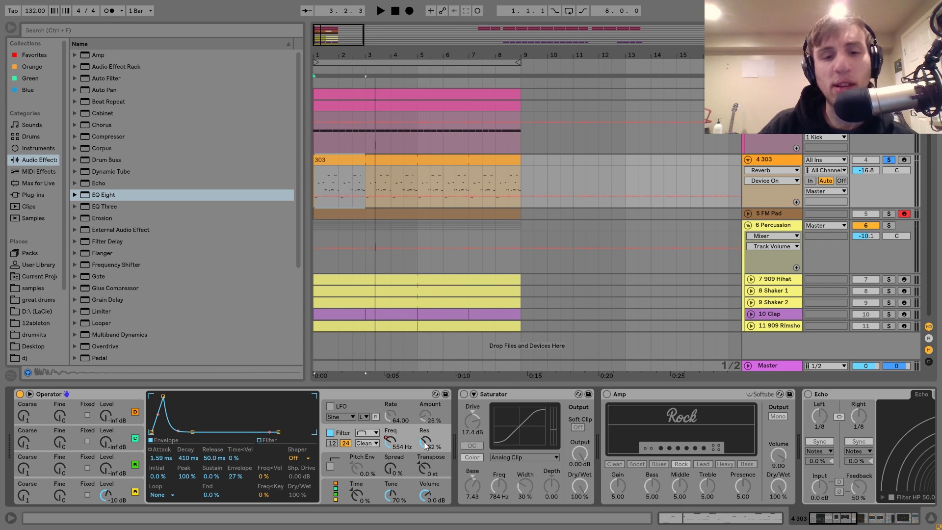
key(space)
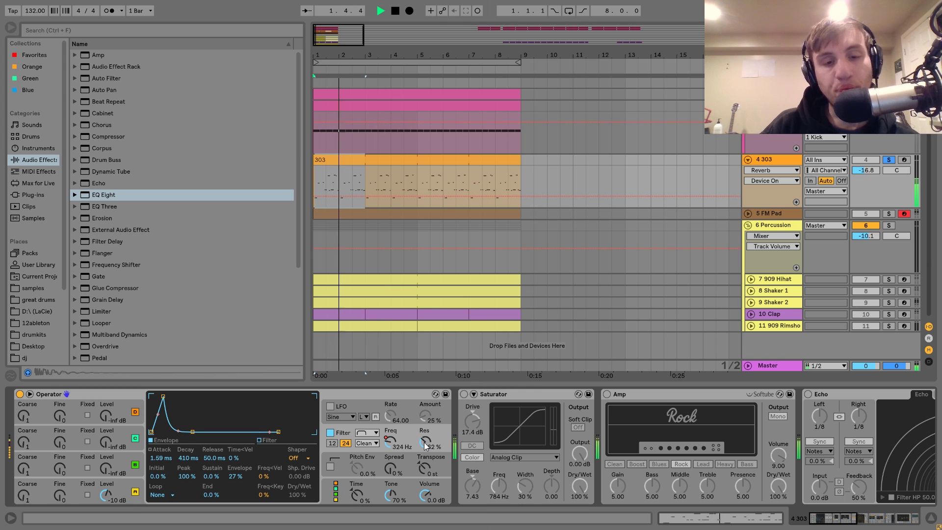
key(space)
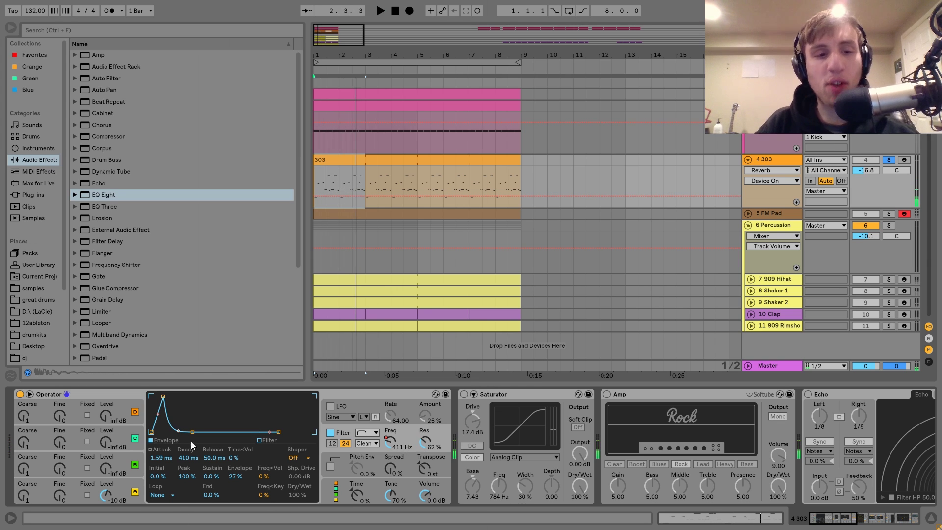
- Show Operator's Filter Freq automation on the 4 303 track and delete the automation after bar 9
click(393, 439)
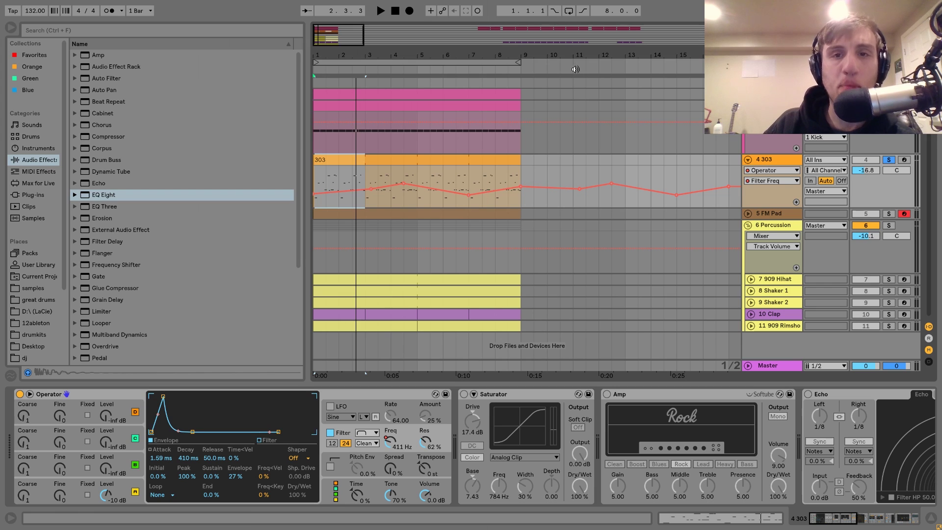
scroll(516, 177, down, 2)
drag(508, 195, 718, 201)
key(Delete)
- Loop the 303 clip from bar 1 to bar 9 and play it to hear Operator's filter frequency automation
click(379, 162)
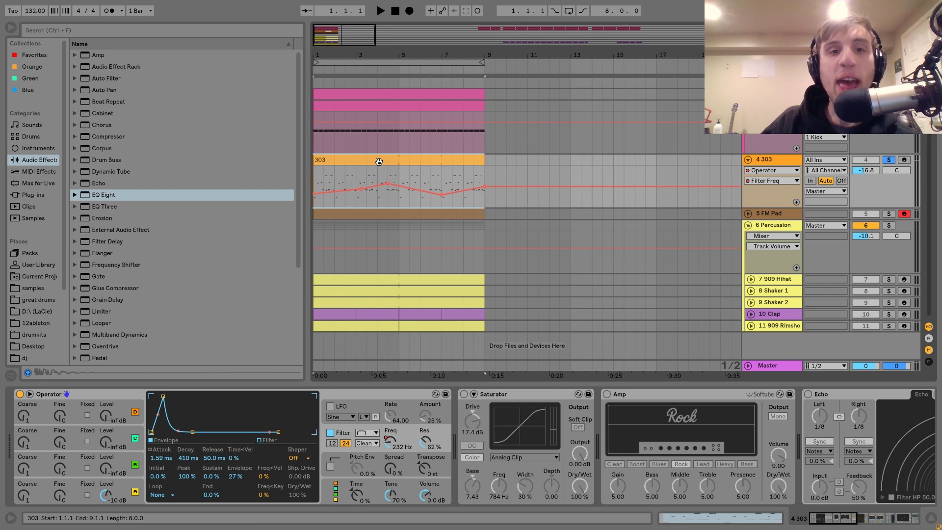
key(ctrl+l)
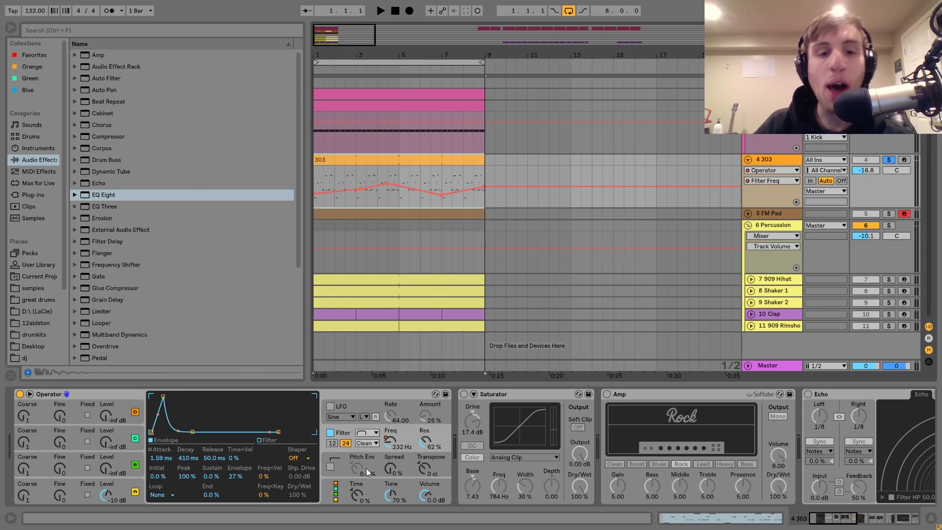
click(390, 444)
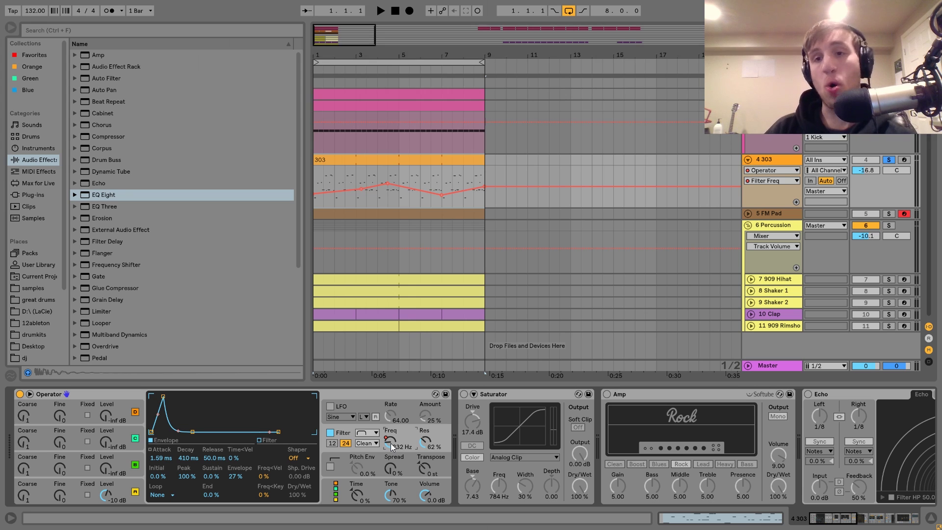
key(space)
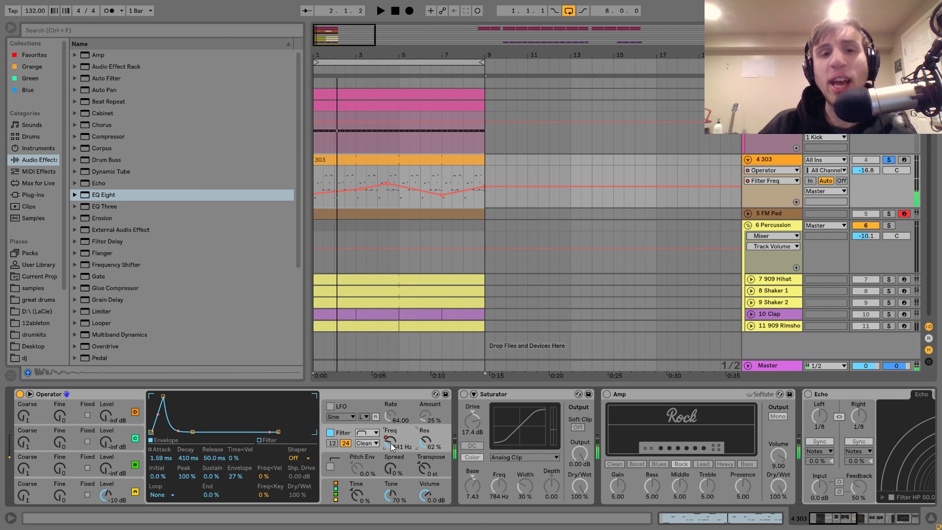
mouse_move(382, 186)
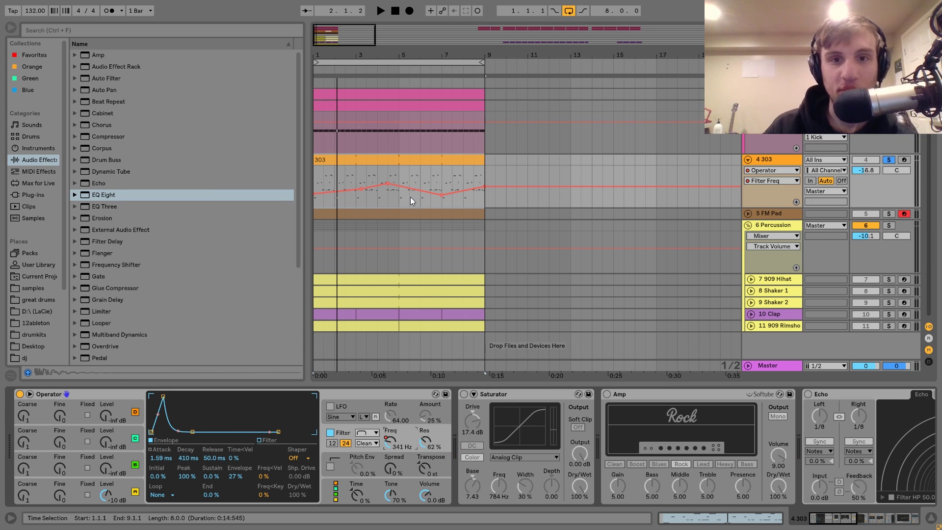
key(space)
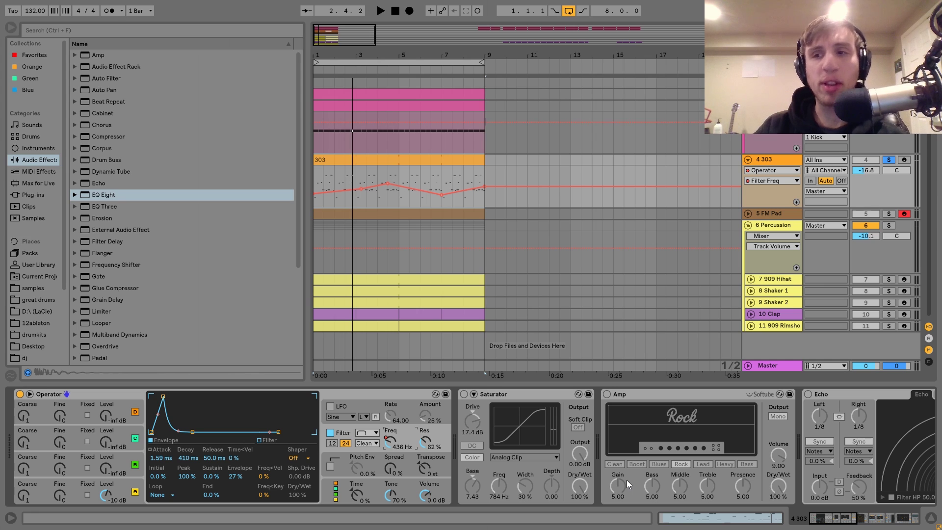
- Examine Operator's voice and Glide settings, and compare them with the overlapping notes in the 303 clip's piano roll
click(336, 490)
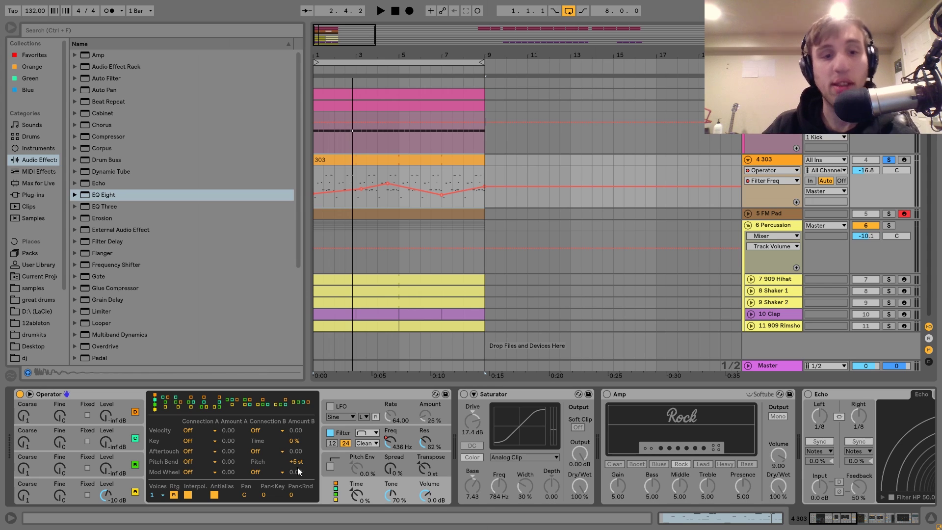
click(343, 462)
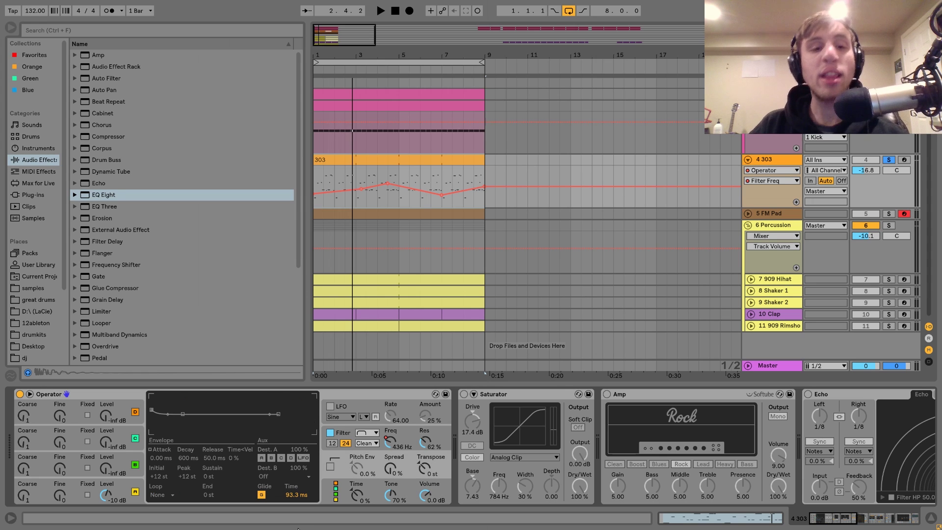
double_click(352, 171)
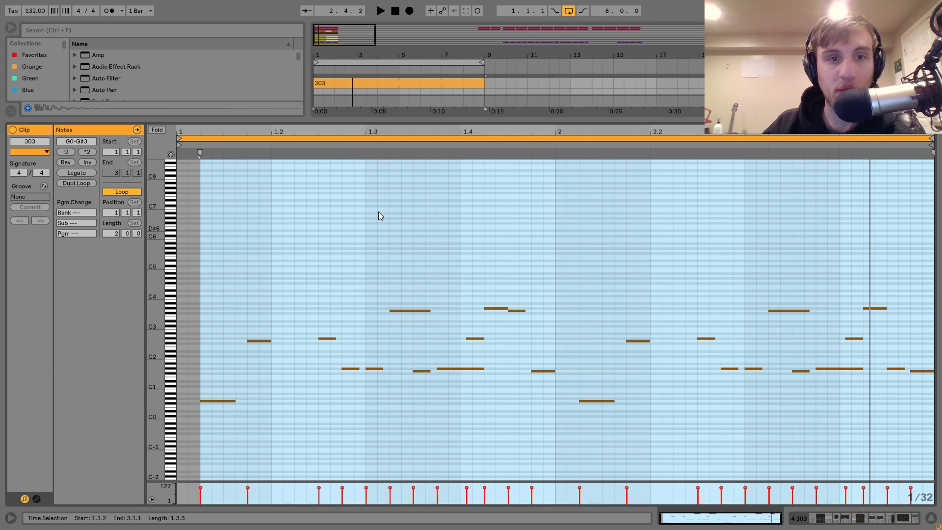
click(376, 145)
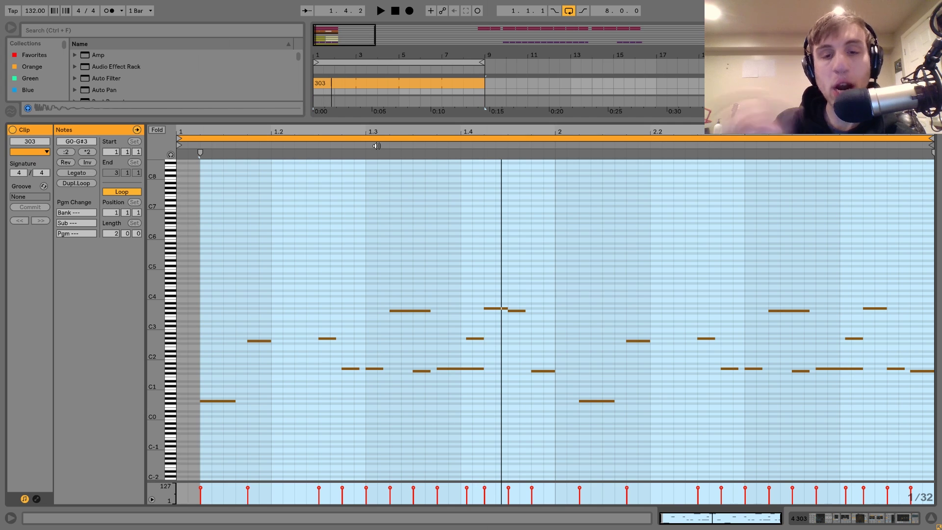
key(shift+Tab)
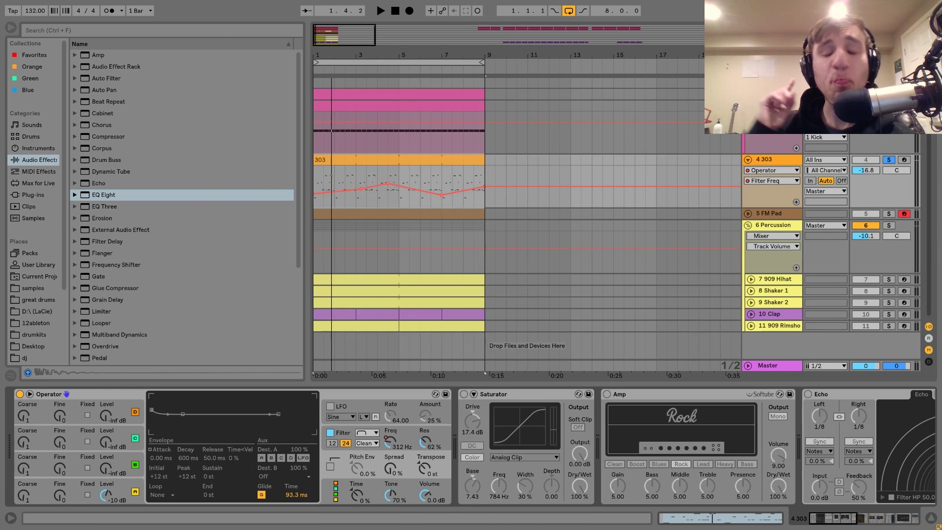
- Turn on the Saturator on the 4 303 track and play the pattern through it
scroll(624, 405, right, 3)
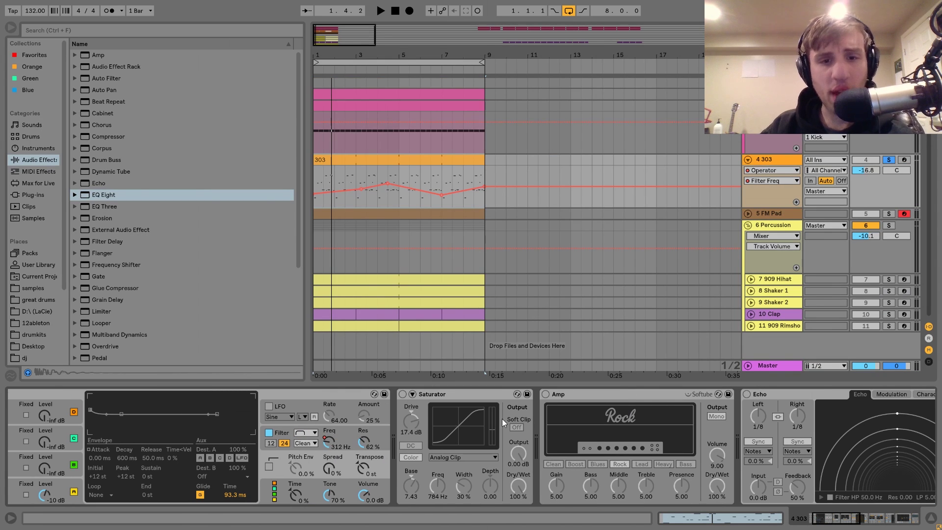
click(401, 394)
key(space)
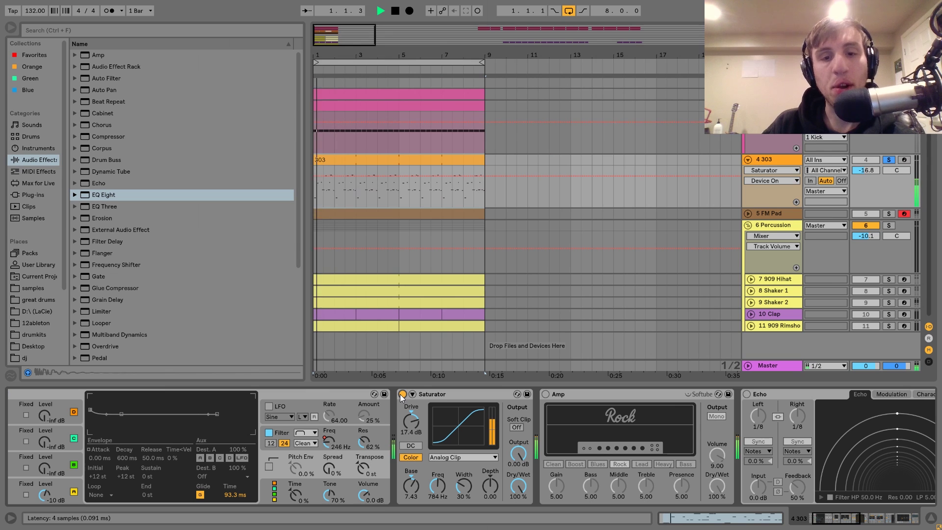
click(435, 393)
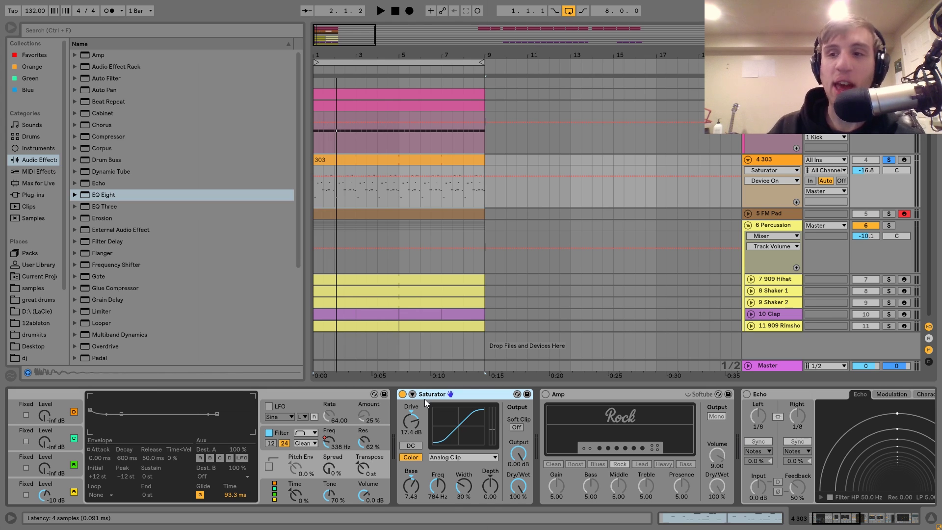
- Compare the 303 pattern with the Saturator bypassed and active, leaving it on, and examine its Drive and Color settings
click(403, 394)
key(space)
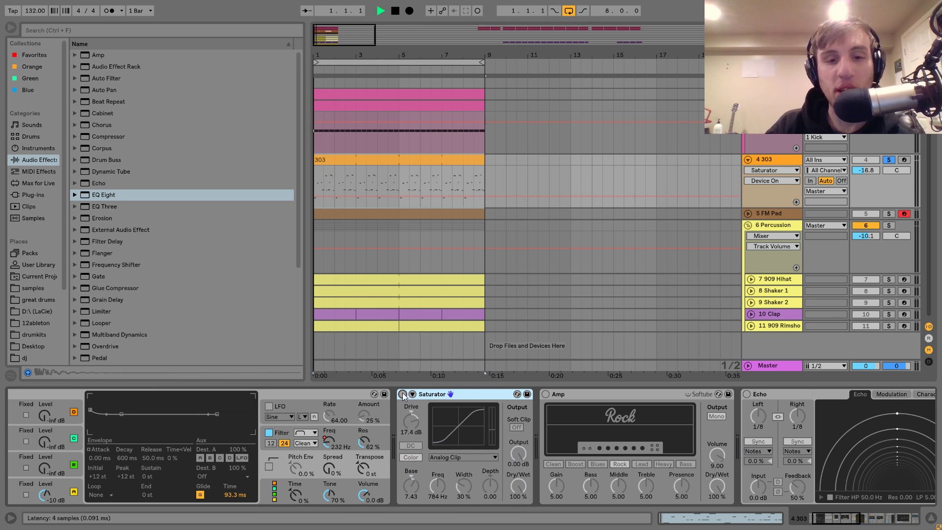
click(402, 394)
key(space)
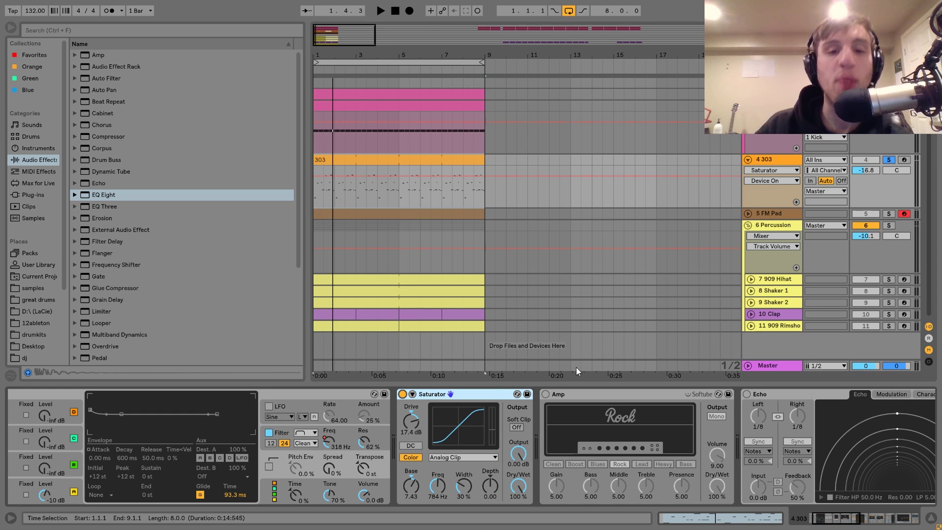
key(space)
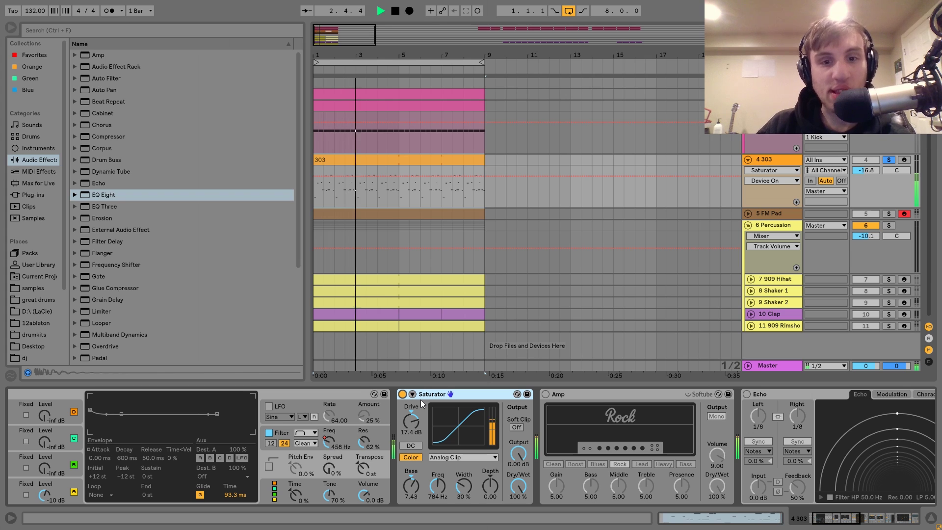
key(space)
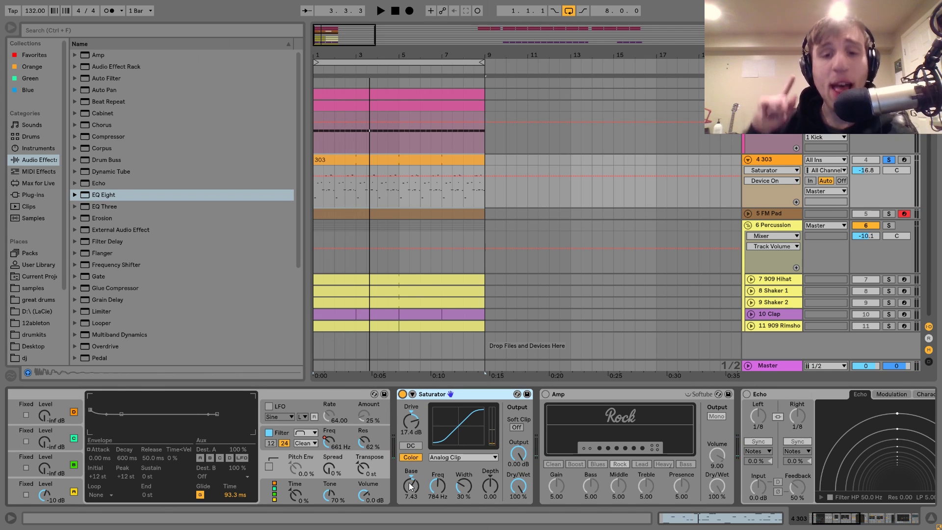
- Turn on the Amp with the Rock model on the 4 303 track and play the pattern
scroll(410, 485, down, 5)
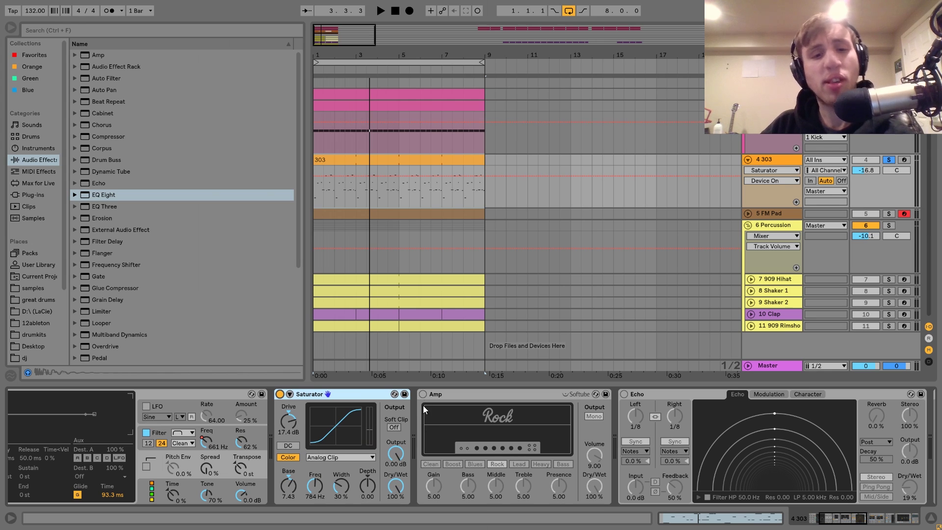
click(421, 391)
click(422, 396)
key(space)
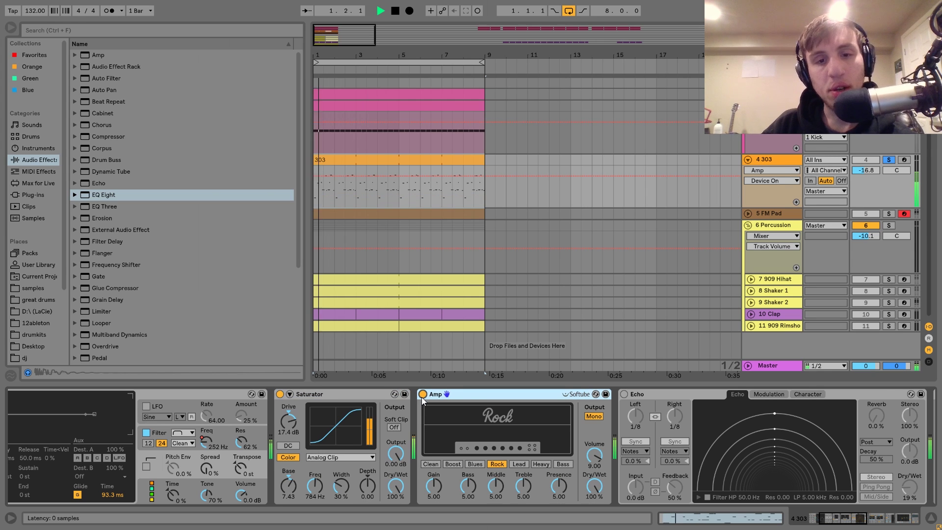
scroll(422, 397, down, 6)
key(space)
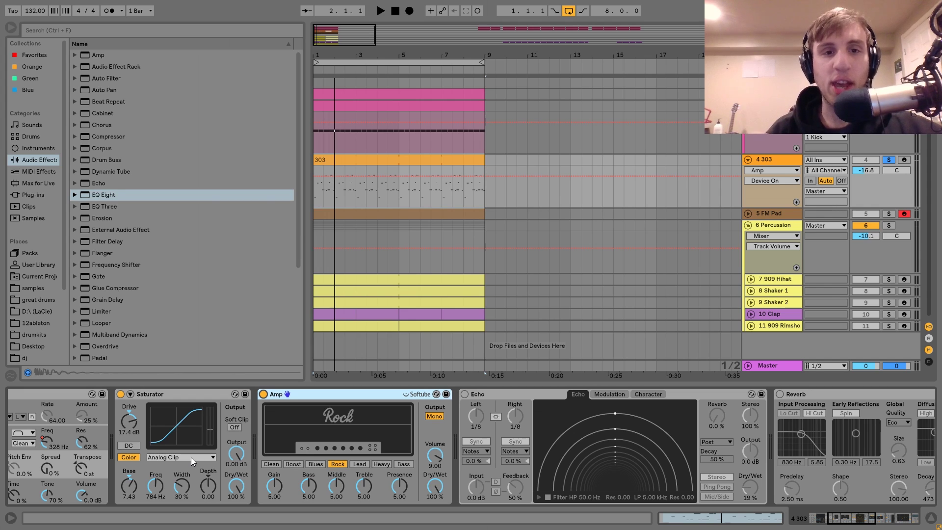
- Compare the 303 playback with the Amp bypassed and active, leaving the Amp on
key(space)
key(space)
click(264, 393)
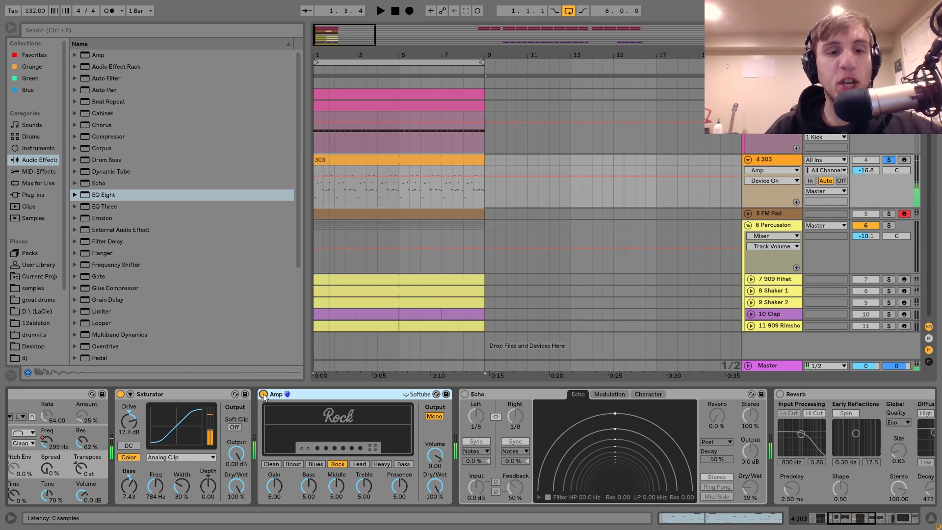
key(space)
click(263, 394)
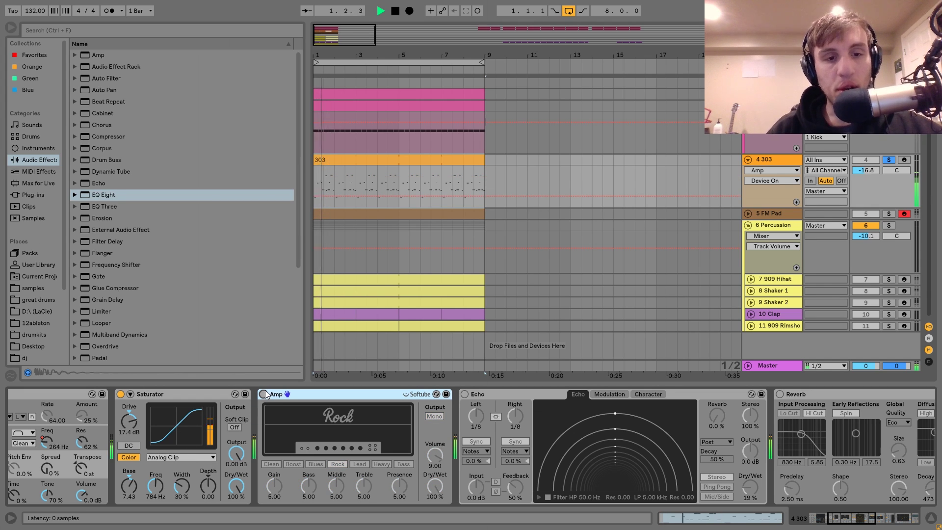
key(space)
key(space)
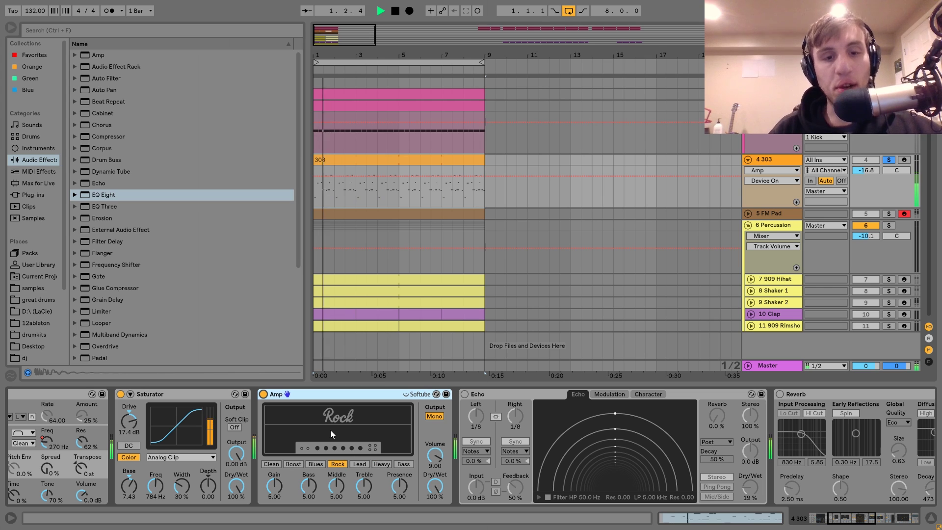
key(space)
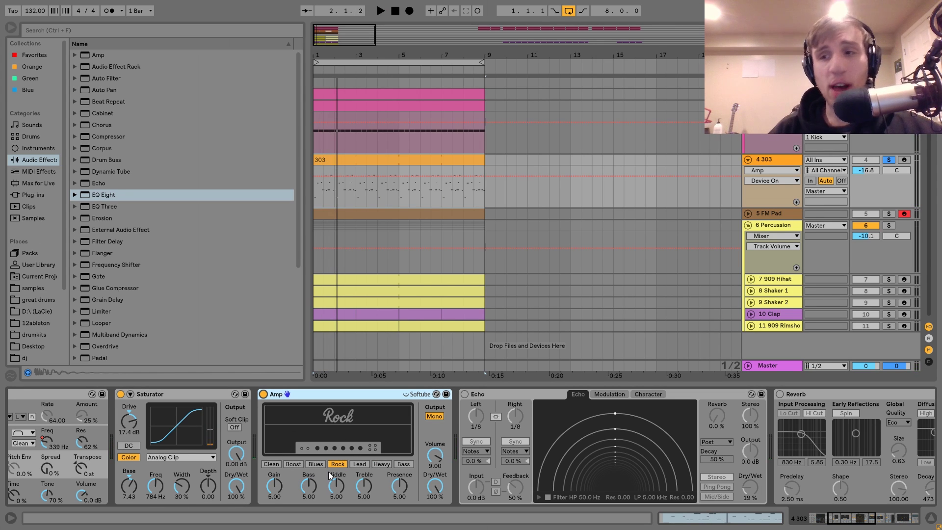
- Turn on the Echo on the 4 303 track and play the pattern with the delay
scroll(329, 472, right, 4)
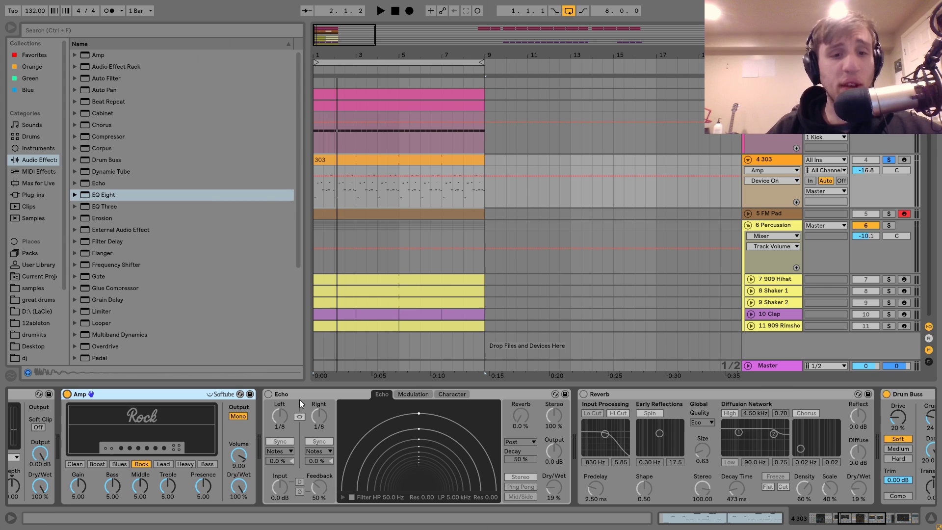
click(269, 394)
key(space)
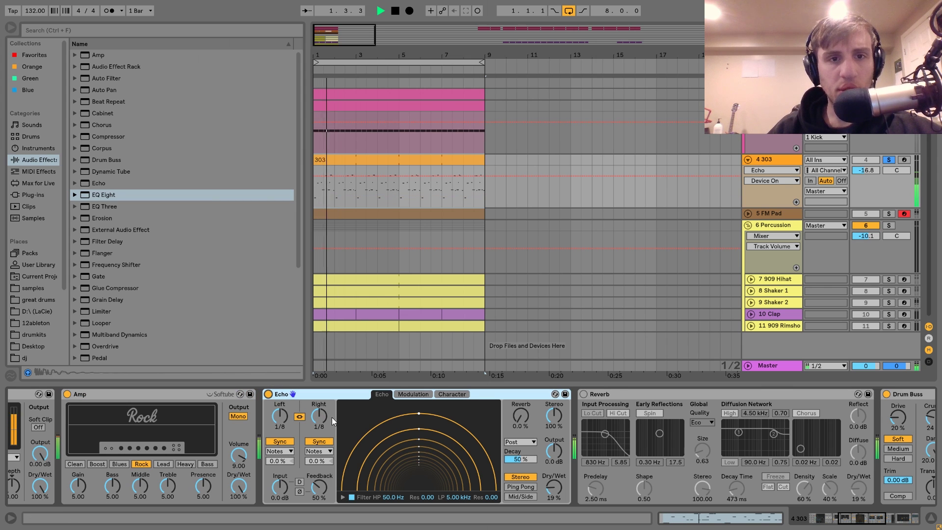
key(space)
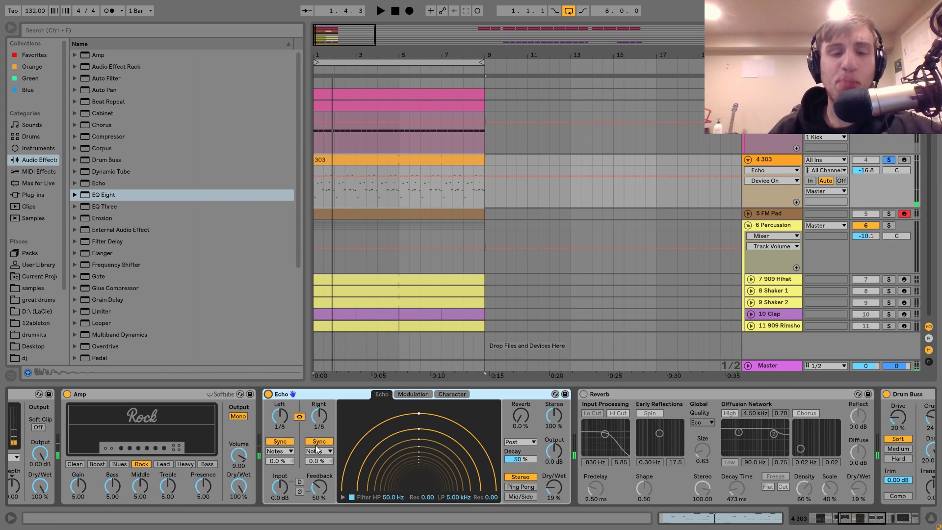
- Compare the 303 playback with the Echo bypassed and active, leaving the Echo on
click(269, 395)
key(space)
click(268, 394)
key(space)
- Turn on the Reverb on the 4 303 track and play the pattern to hear the added space
scroll(269, 395, down, 5)
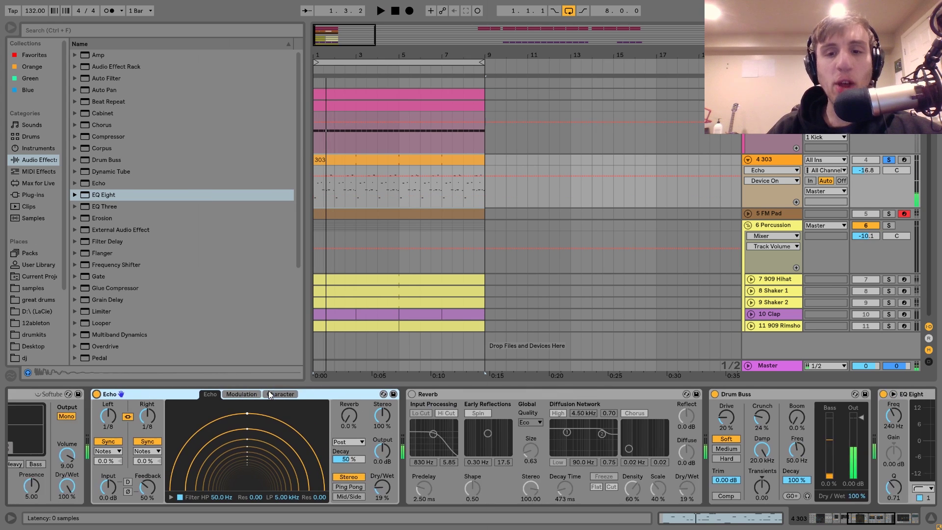
scroll(269, 391, down, 3)
click(277, 394)
key(space)
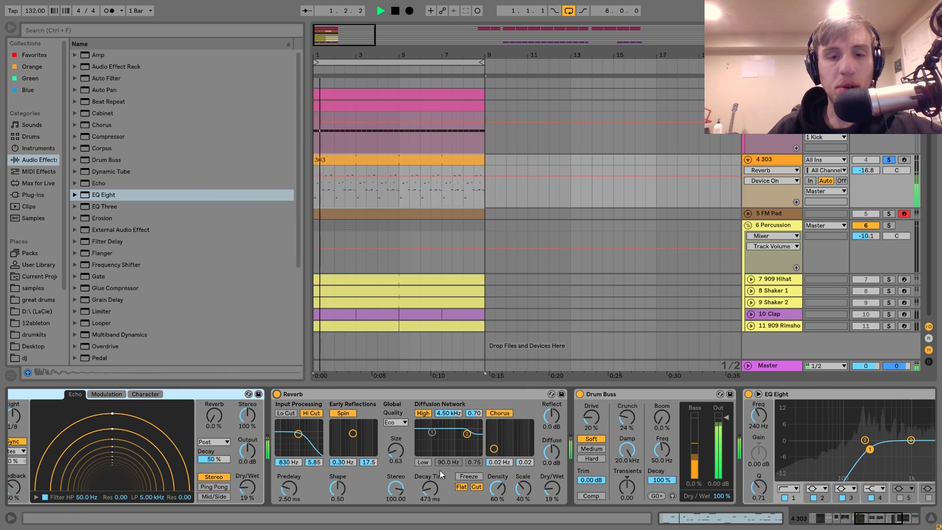
key(space)
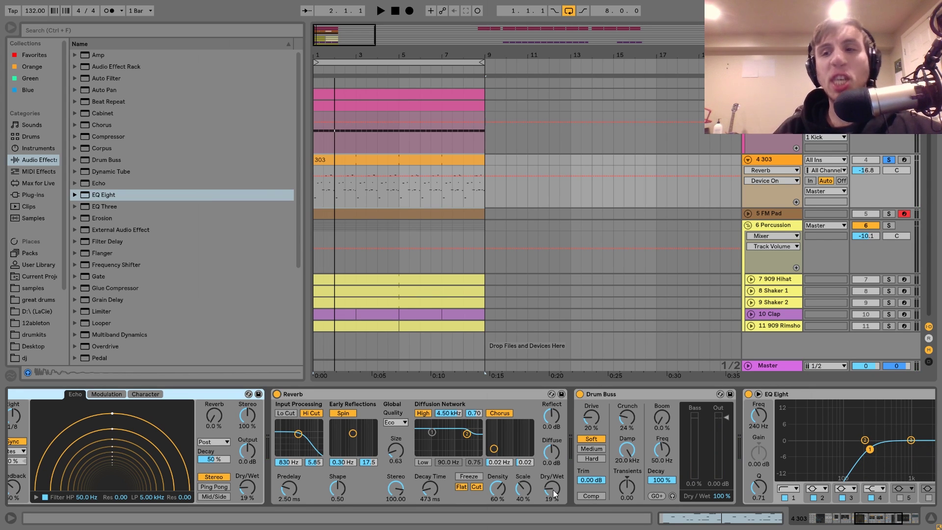
key(space)
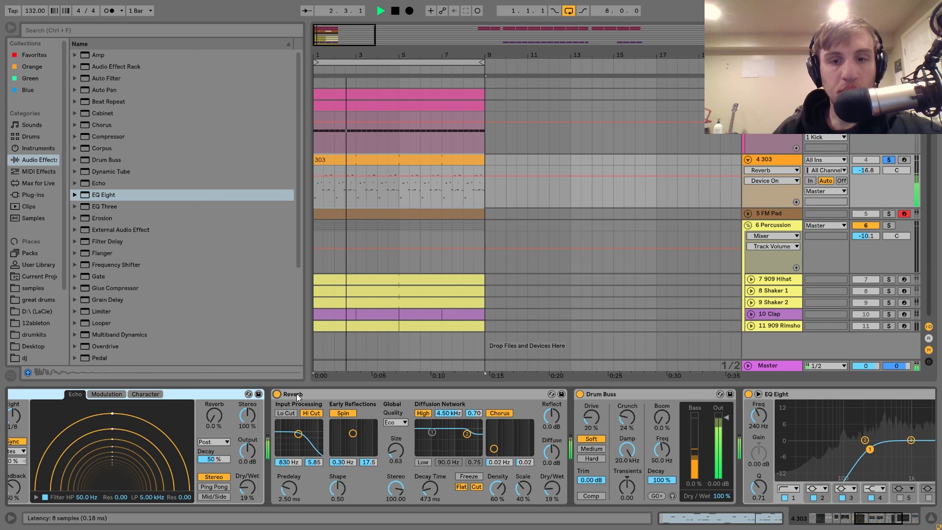
key(space)
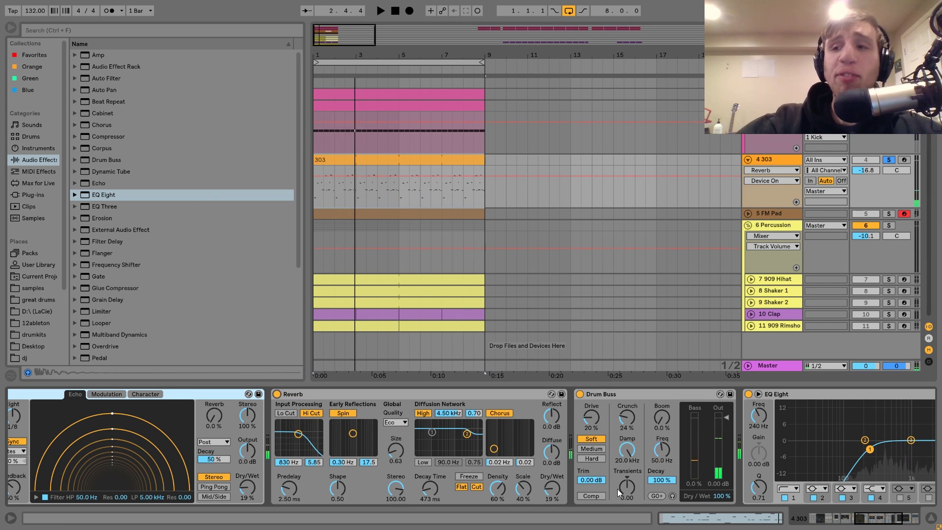
- Compare the 303 pattern with the Drum Buss bypassed and active, leaving it on
scroll(617, 489, right, 3)
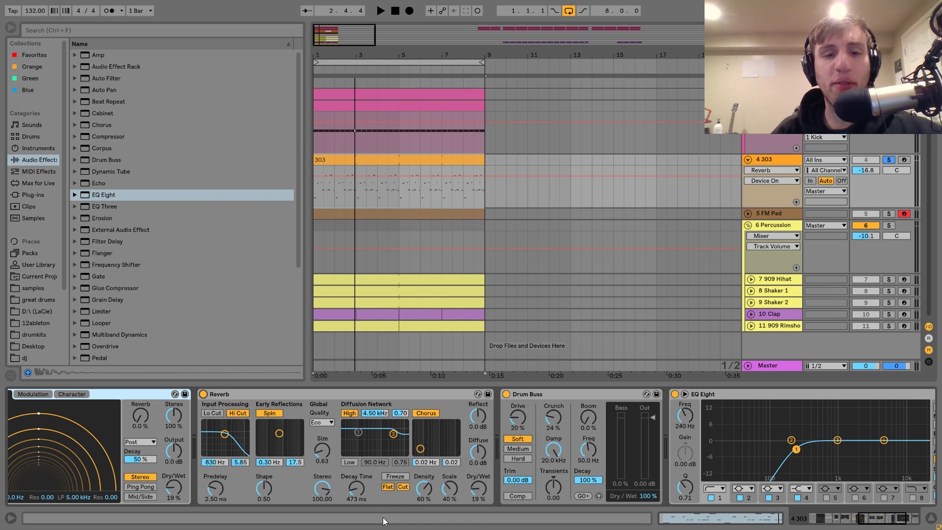
scroll(404, 501, right, 4)
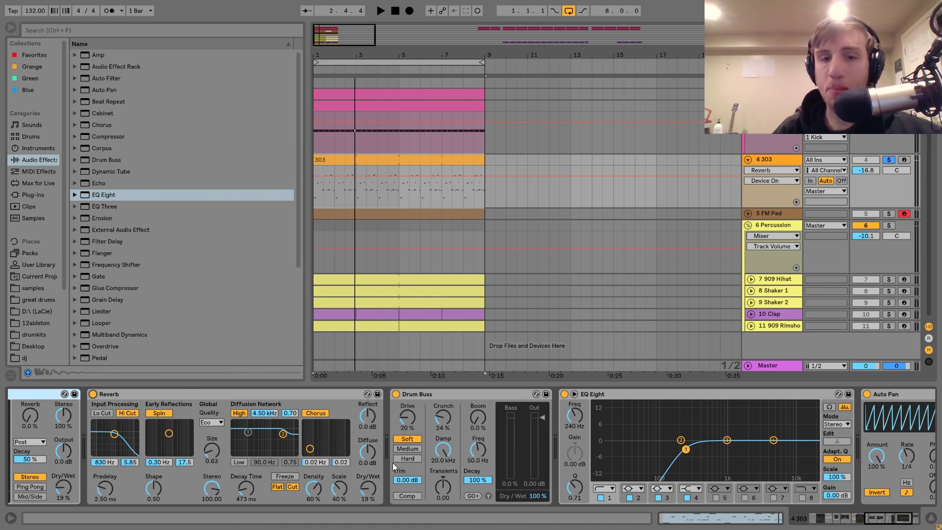
click(396, 394)
key(space)
click(396, 394)
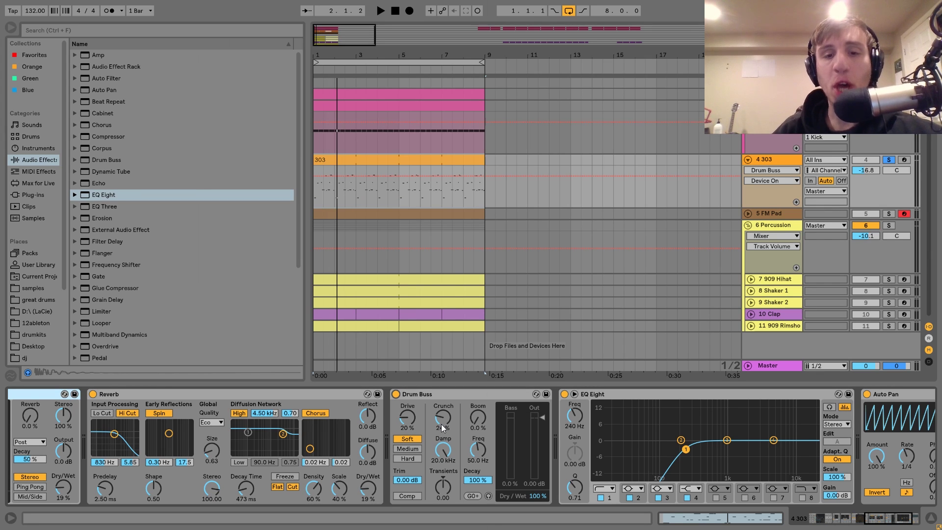
- Play the 303 pattern and compare it with the EQ Eight bypassed and active, leaving the EQ on
scroll(441, 422, right, 3)
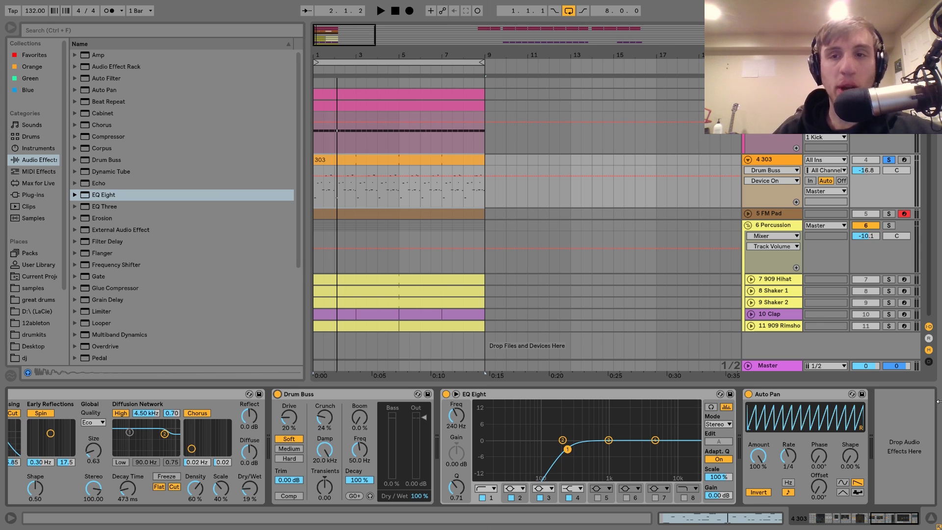
scroll(525, 221, up, 2)
key(space)
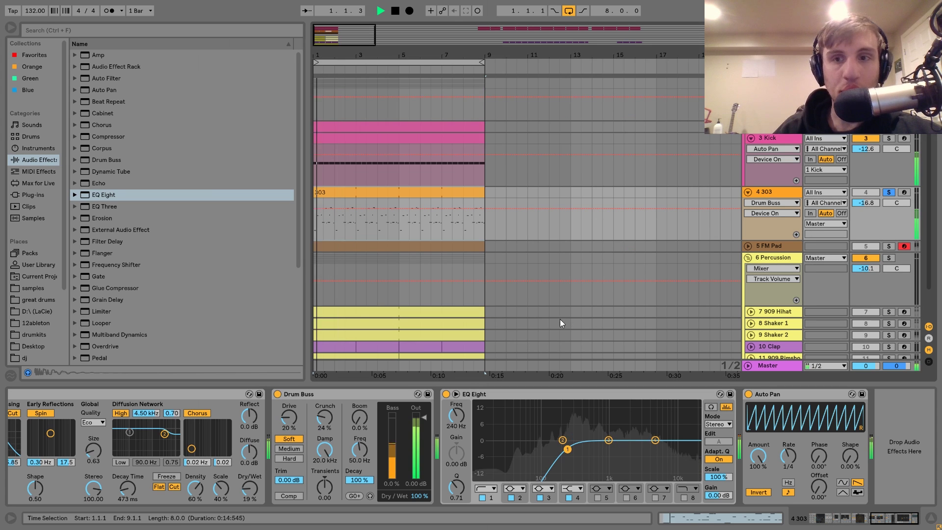
click(446, 394)
click(446, 394)
key(space)
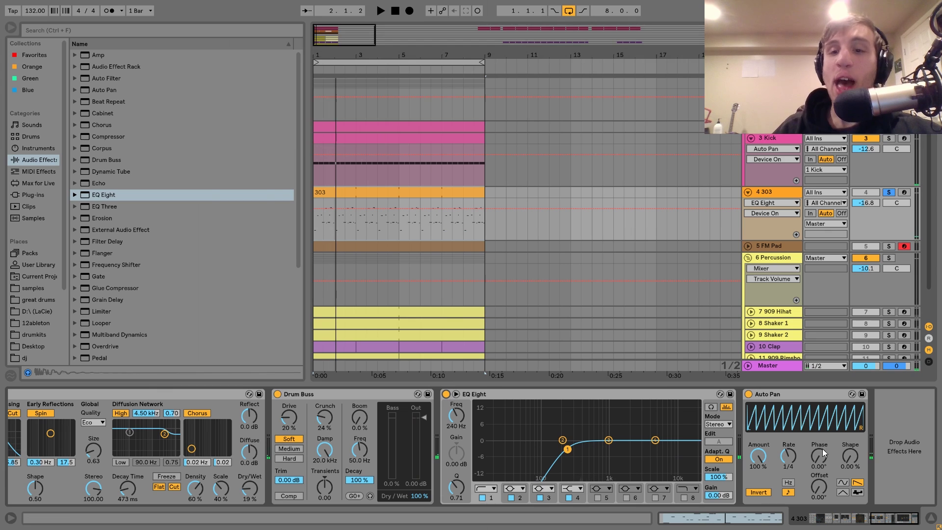
- Examine the Auto Pan on the 4 303 track against the Auto Pan on the 3 Kick track
click(763, 393)
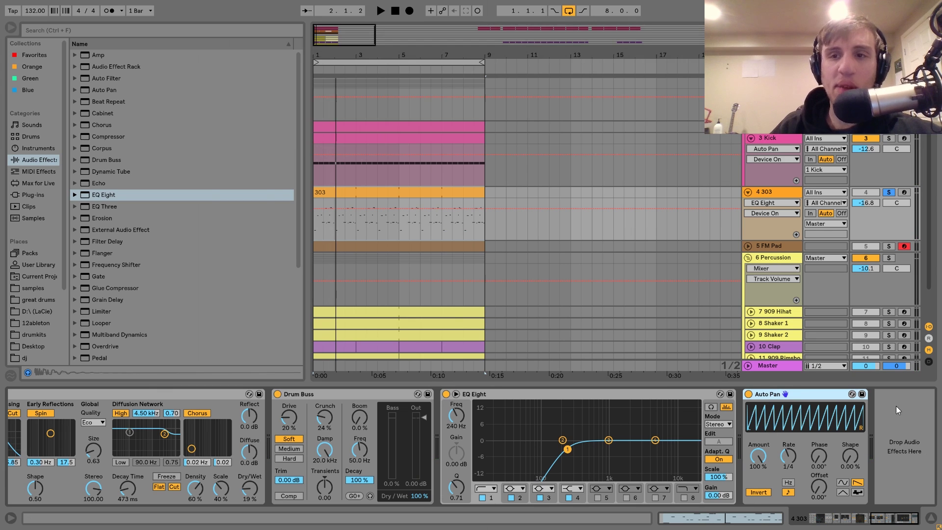
click(776, 136)
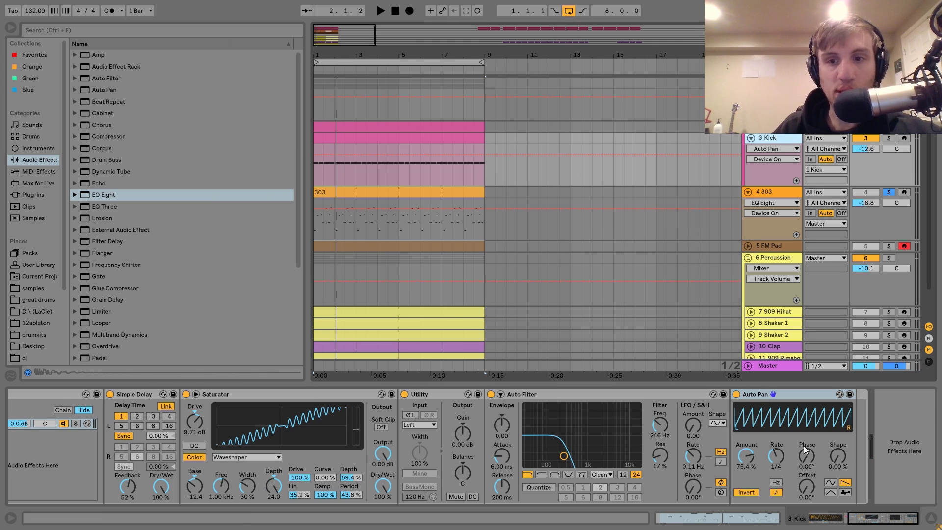
click(764, 195)
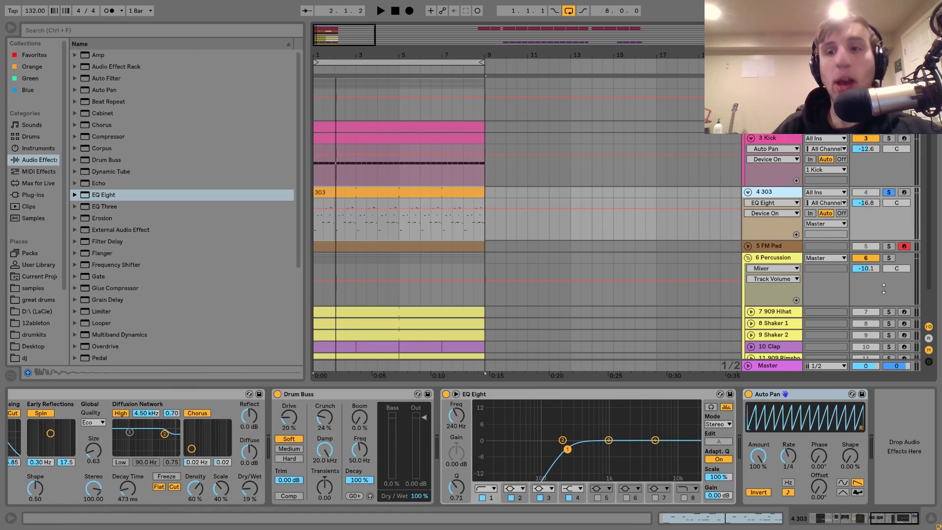
- Solo and unfold the 5 FM Pad track, and play its eight-bar clip with the Operator shown
click(888, 246)
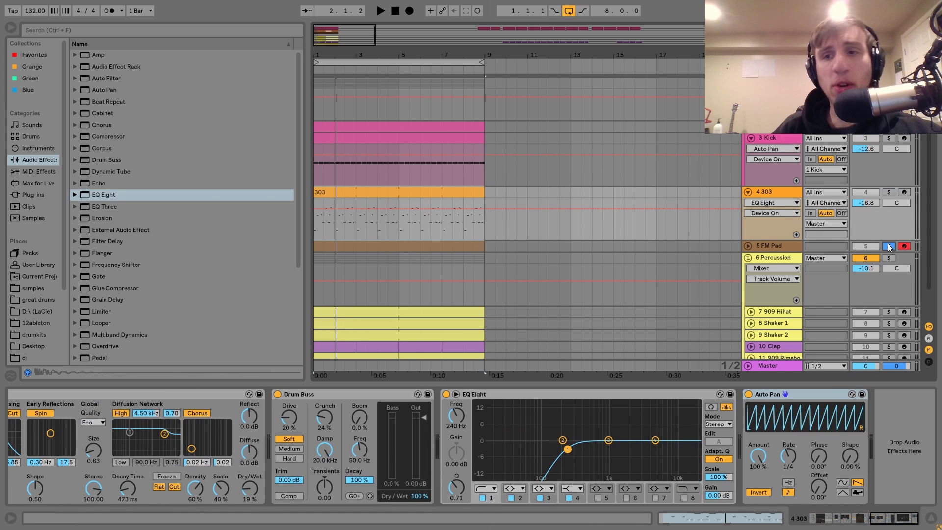
click(770, 244)
click(747, 246)
click(405, 246)
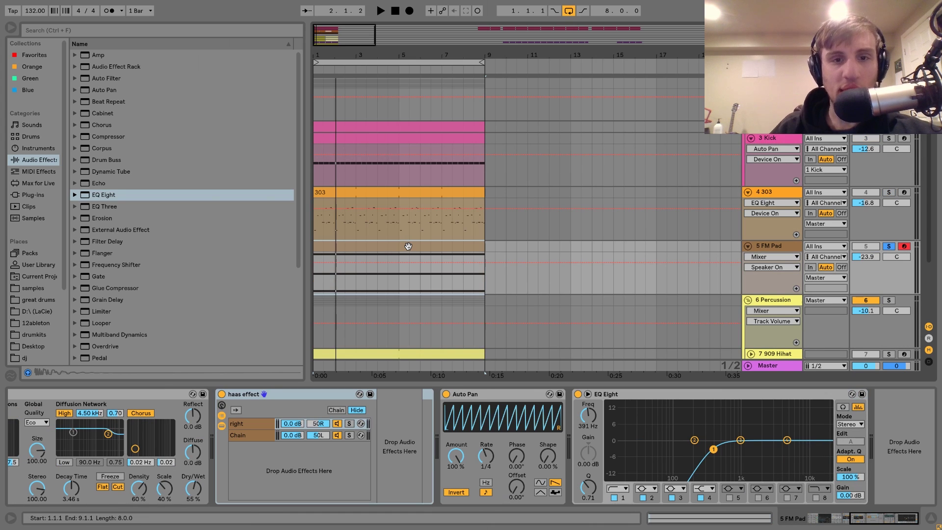
key(space)
scroll(502, 489, up, 5)
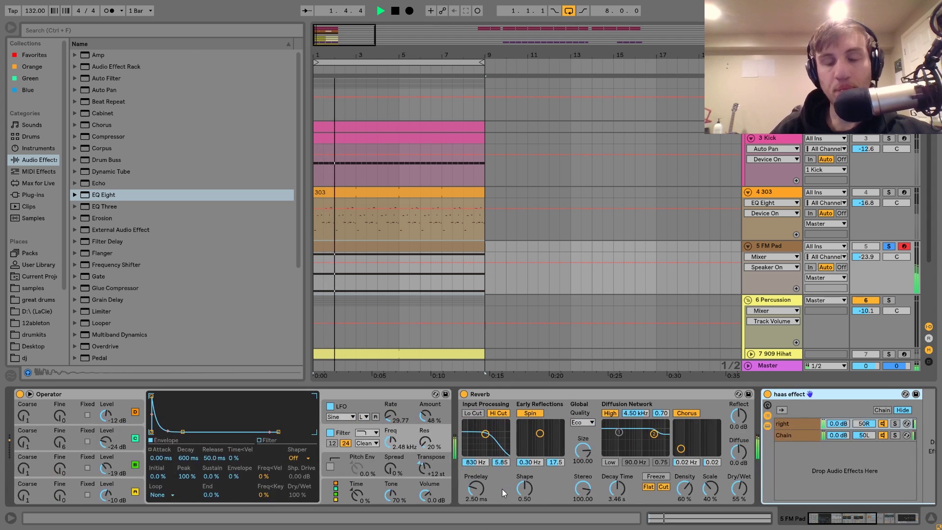
key(space)
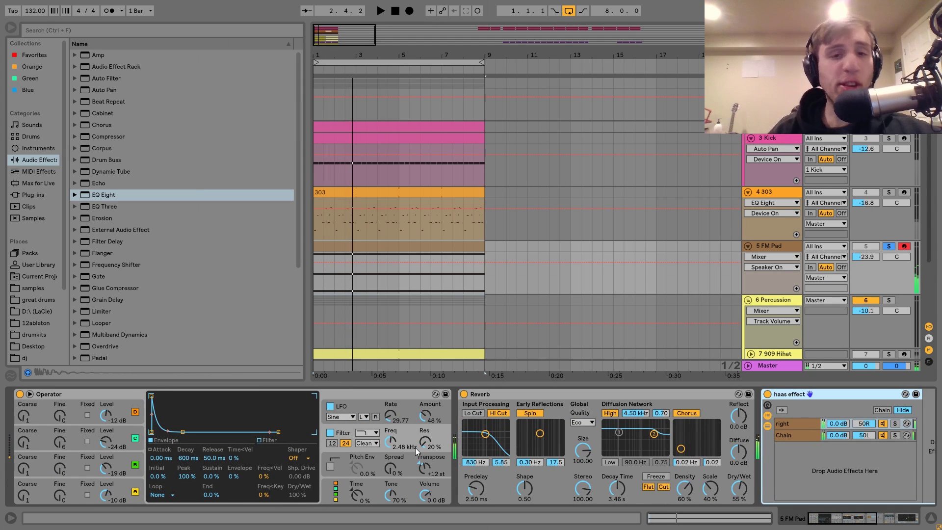
- Open the FM Pad clip and try the A#4 note an octave lower at A#3, returning it to A#4
double_click(332, 250)
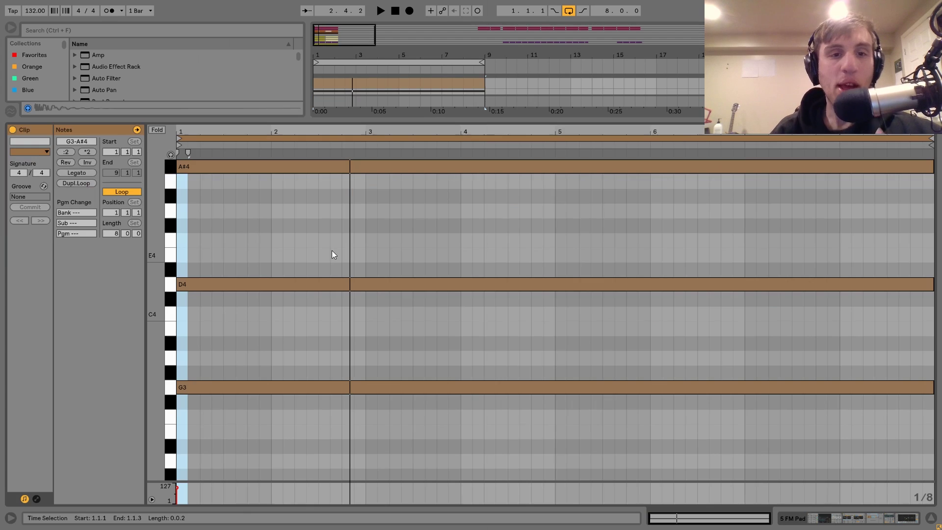
click(251, 169)
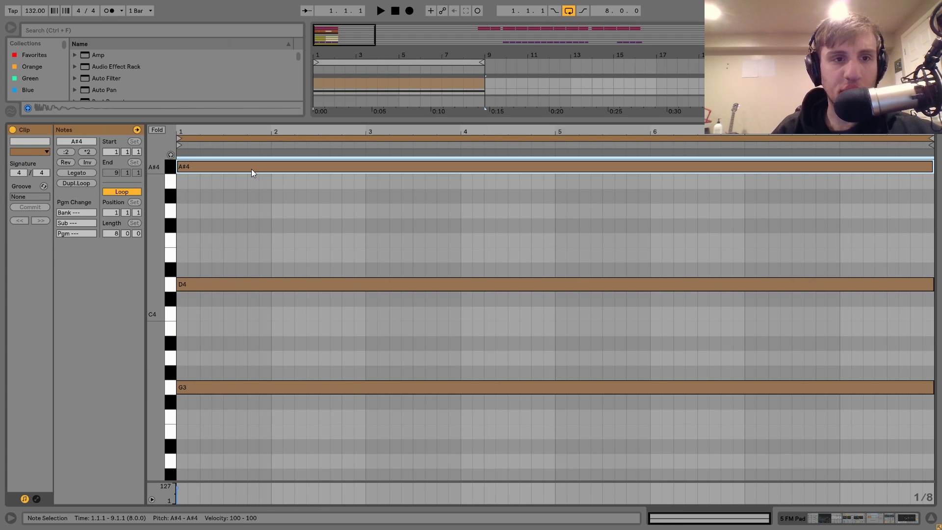
key(shift+Down)
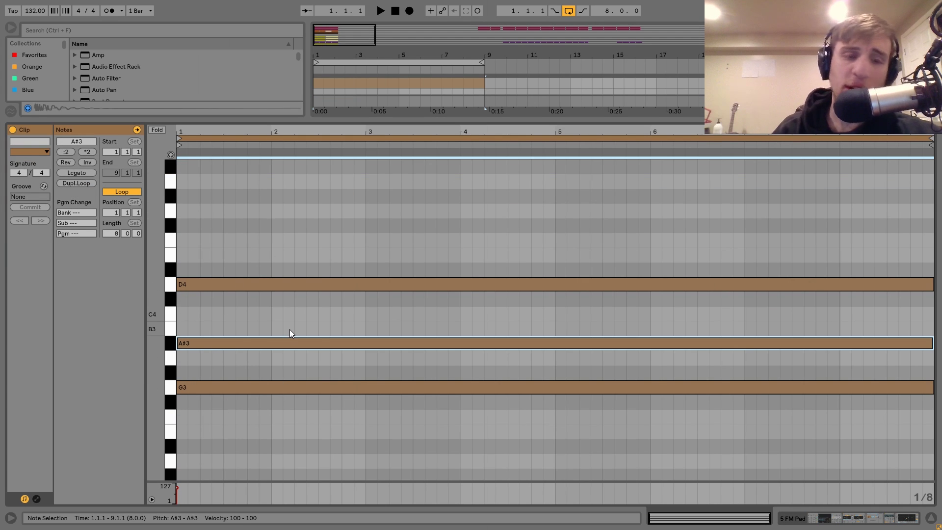
key(shift+Up)
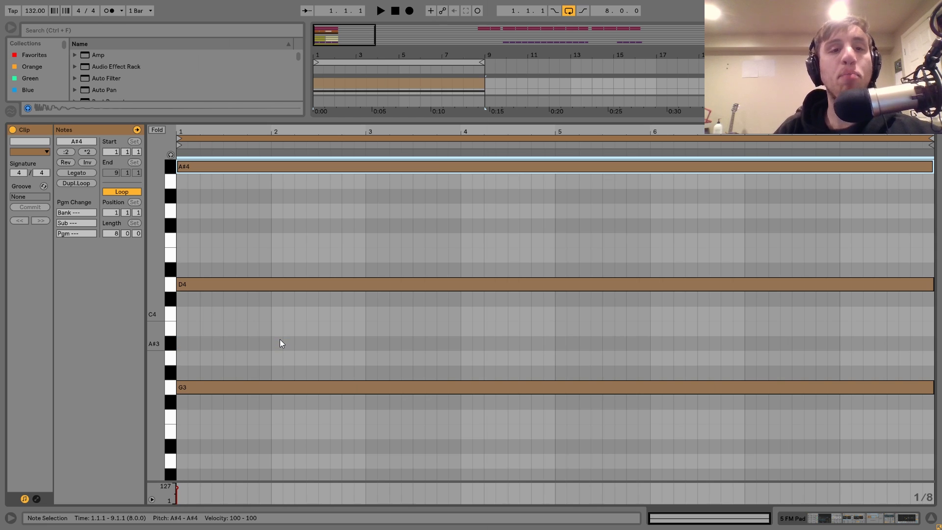
- Play the FM Pad chord and review its G3, D4 and A#4 notes alongside the track's devices
key(space)
key(shift+Tab)
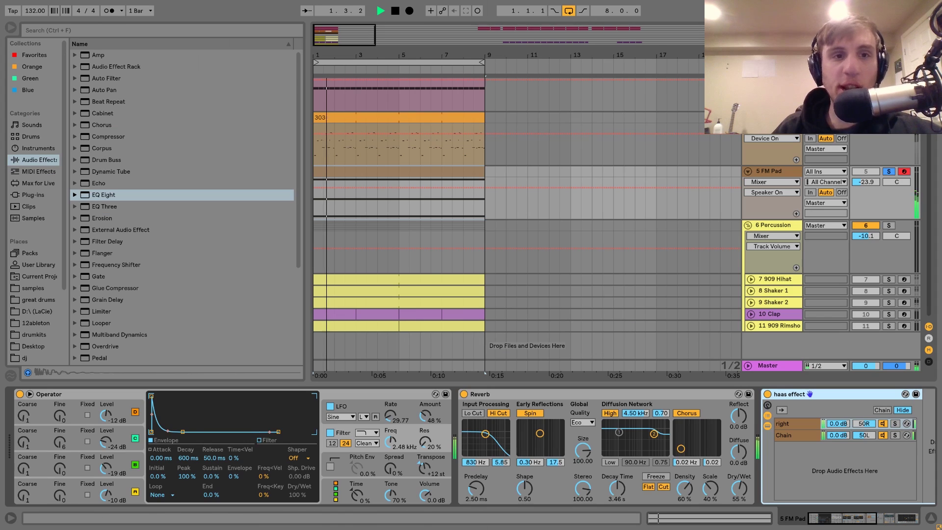
key(space)
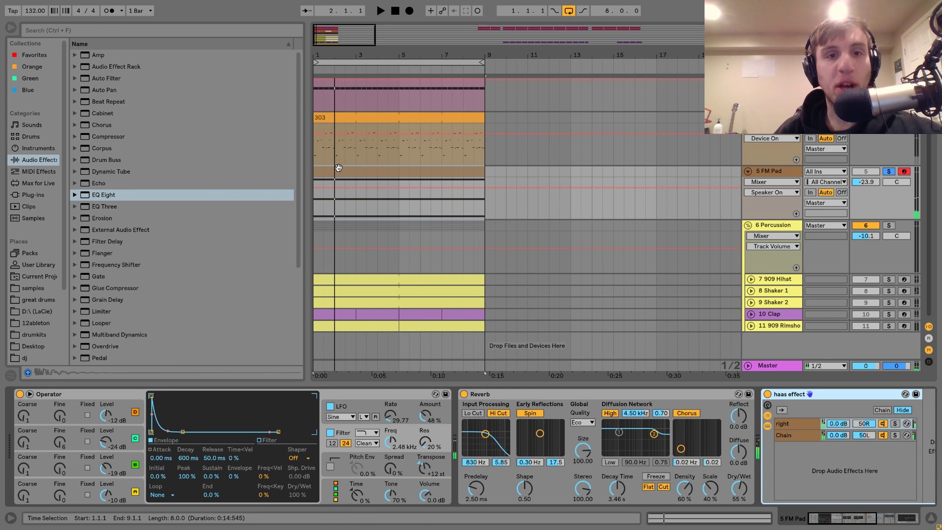
key(shift+Tab)
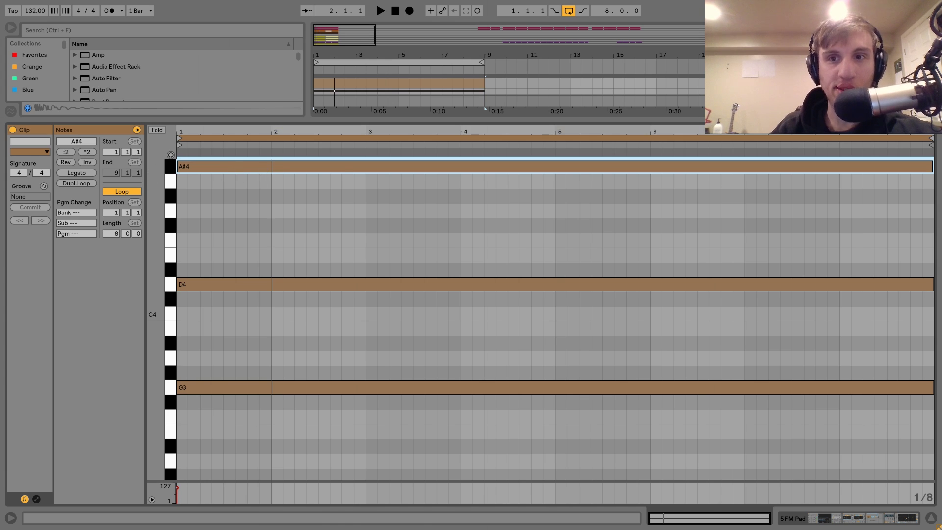
key(shift+Tab)
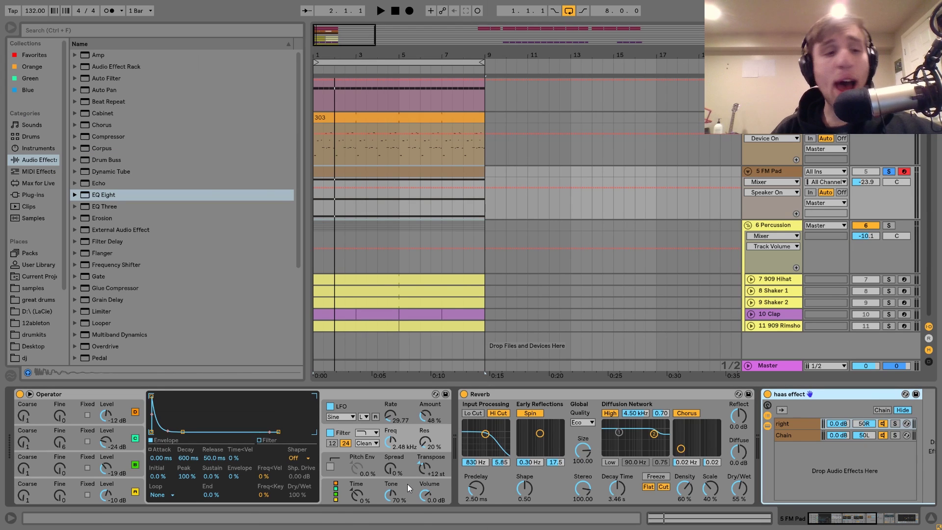
- Compare the FM Pad's Operator sound with its filter off and on, leaving the filter on
click(99, 390)
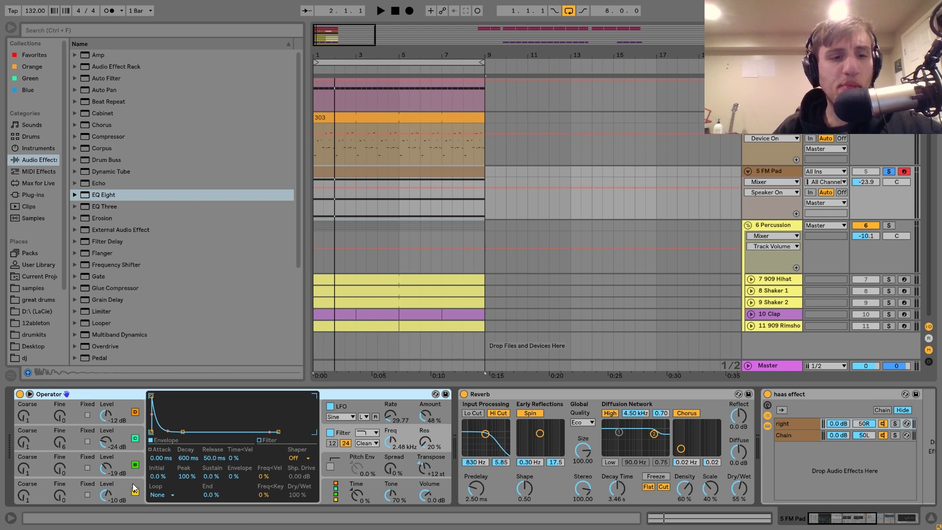
click(330, 432)
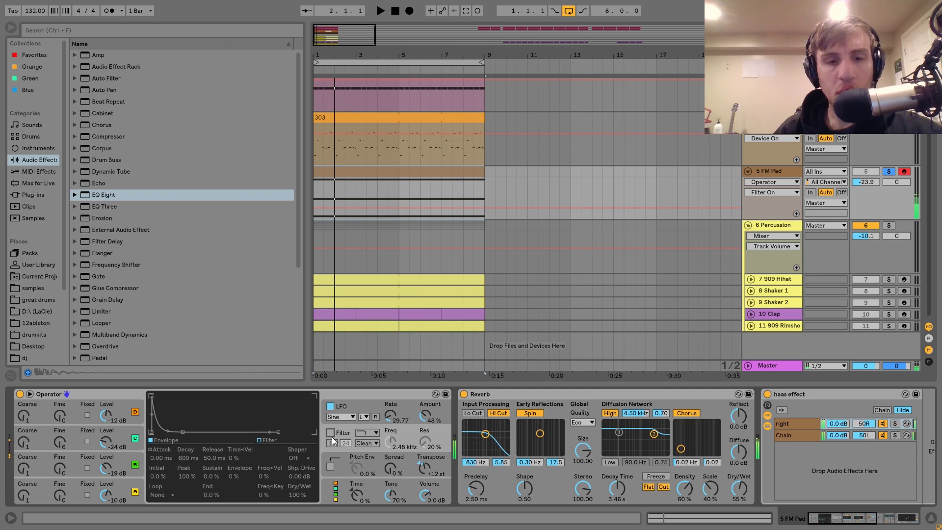
click(331, 433)
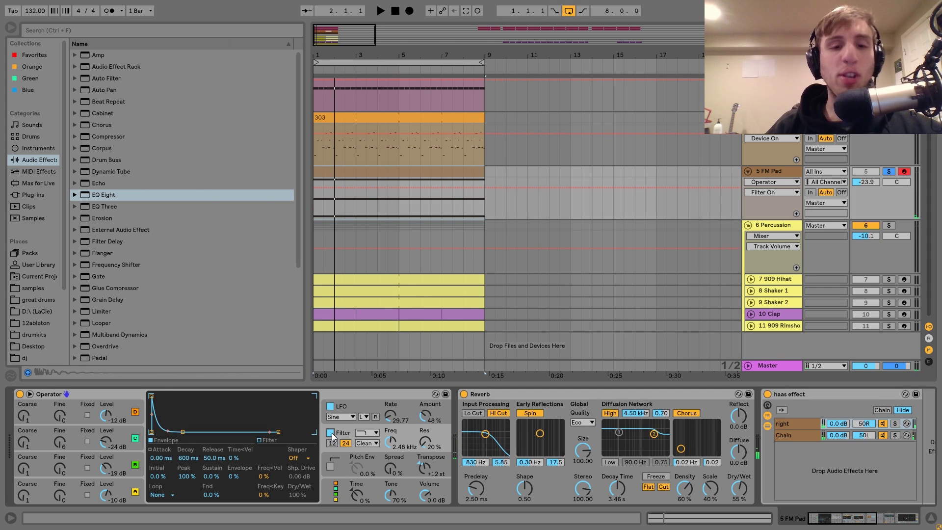
- Examine the level and envelope settings of the FM Pad Operator's oscillators
click(127, 484)
click(127, 458)
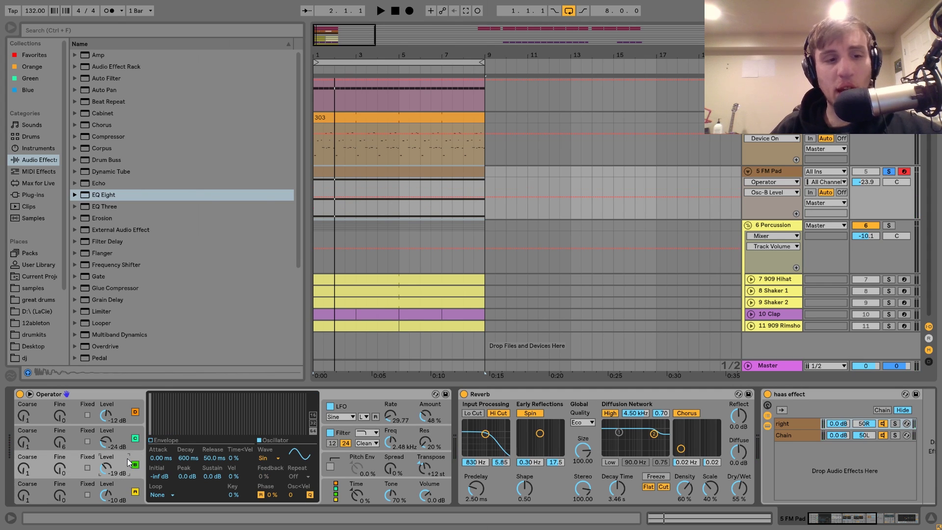
click(126, 439)
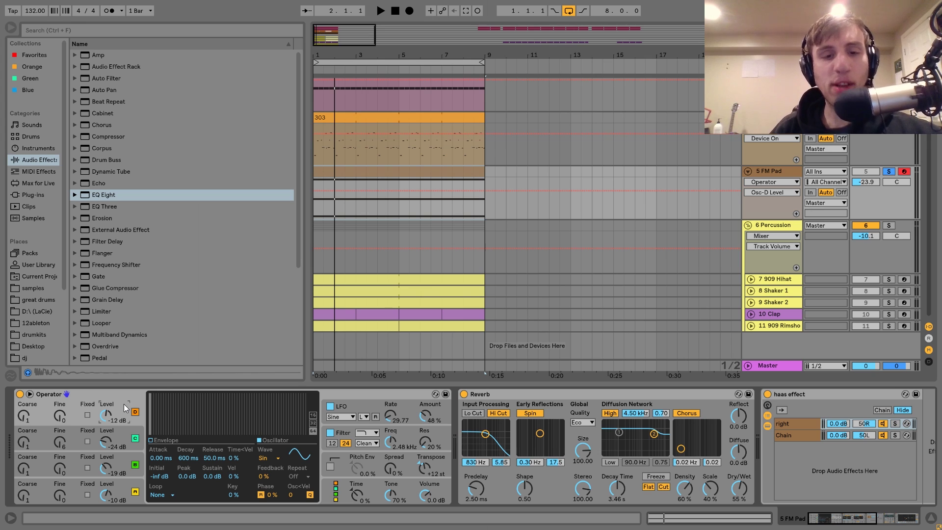
- Examine the Operator's filter envelope and LFO settings and play the FM Pad clip
click(342, 434)
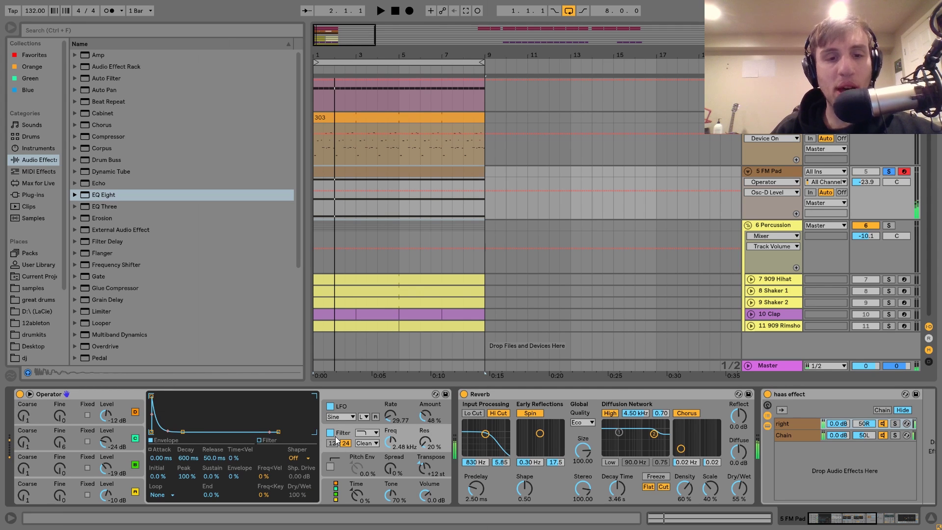
click(351, 405)
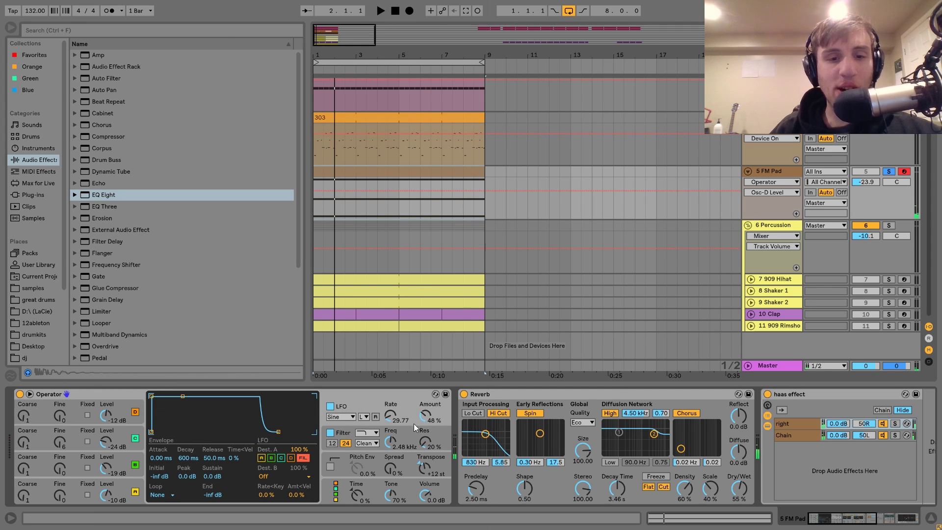
key(space)
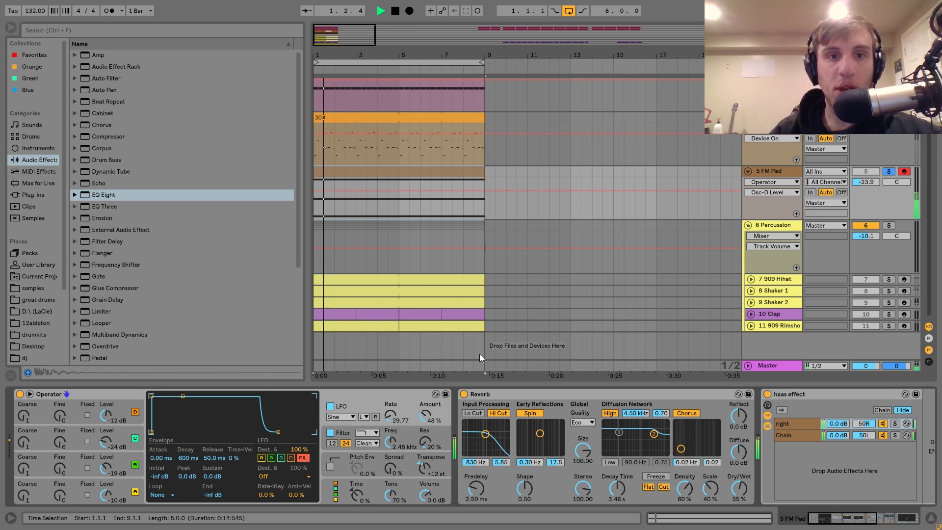
key(space)
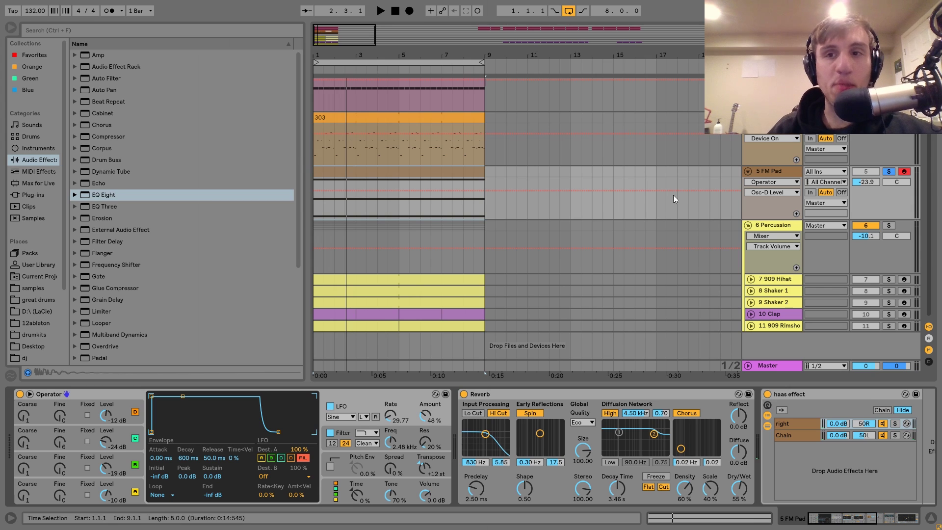
- Play the FM Pad with the Operator's LFO off and compare it with the LFO on, leaving the LFO on
click(773, 118)
click(766, 172)
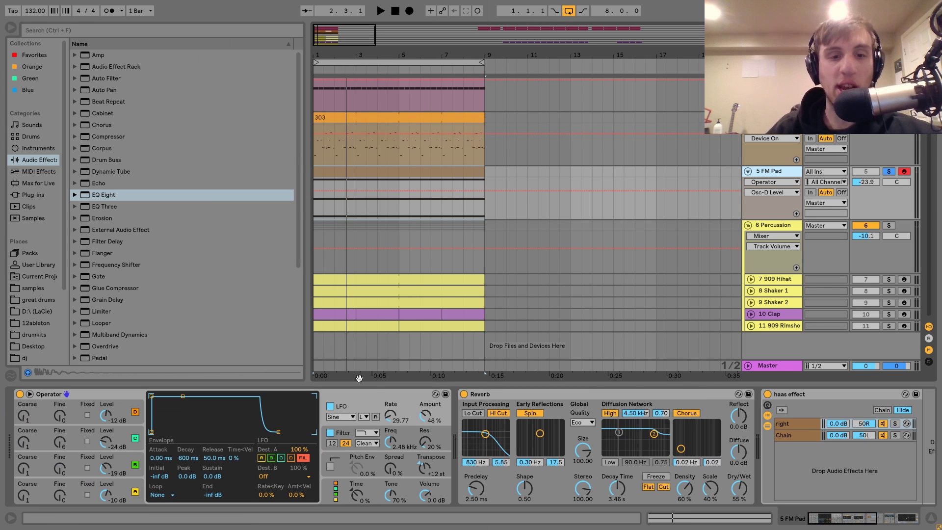
click(331, 408)
key(space)
key(space)
click(331, 408)
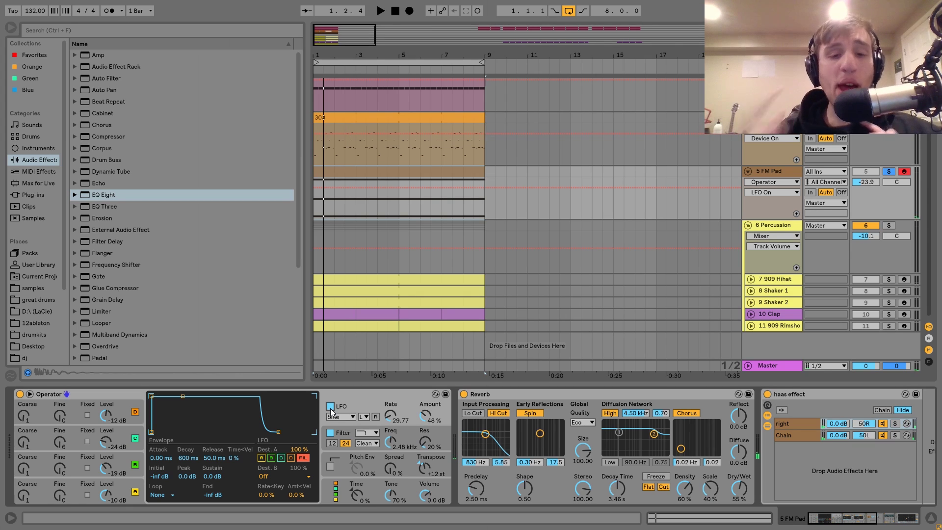
- Examine the FM Pad's Reverb and both chains of its haas effect rack, including the Simple Delay on the 50L chain
scroll(331, 410, down, 5)
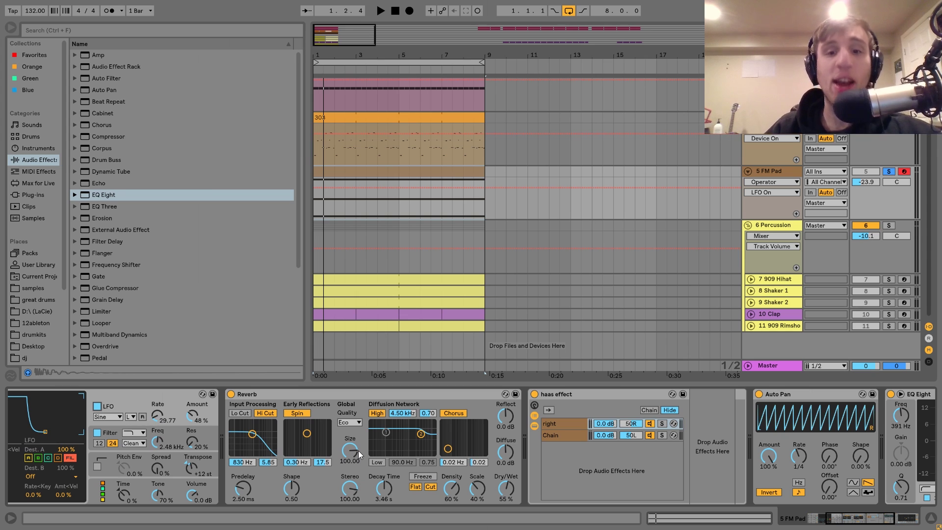
scroll(531, 428, down, 2)
click(499, 423)
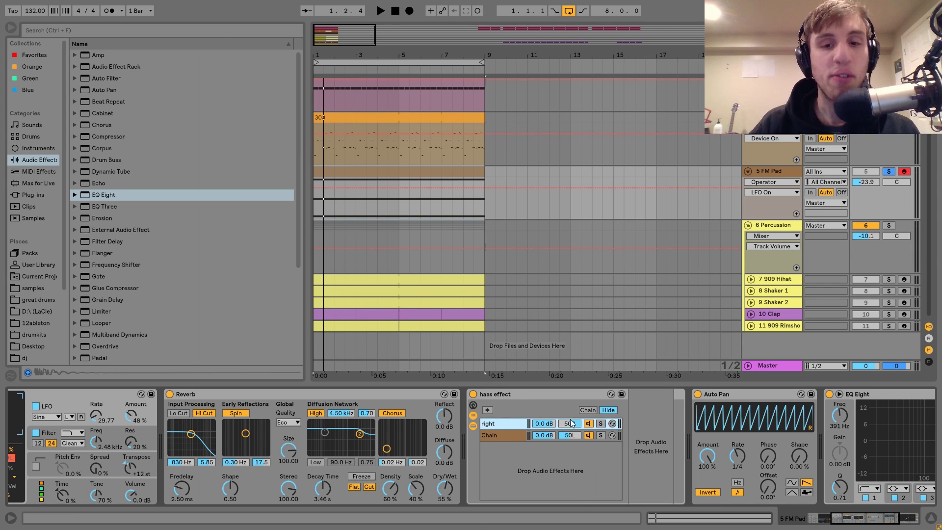
click(485, 436)
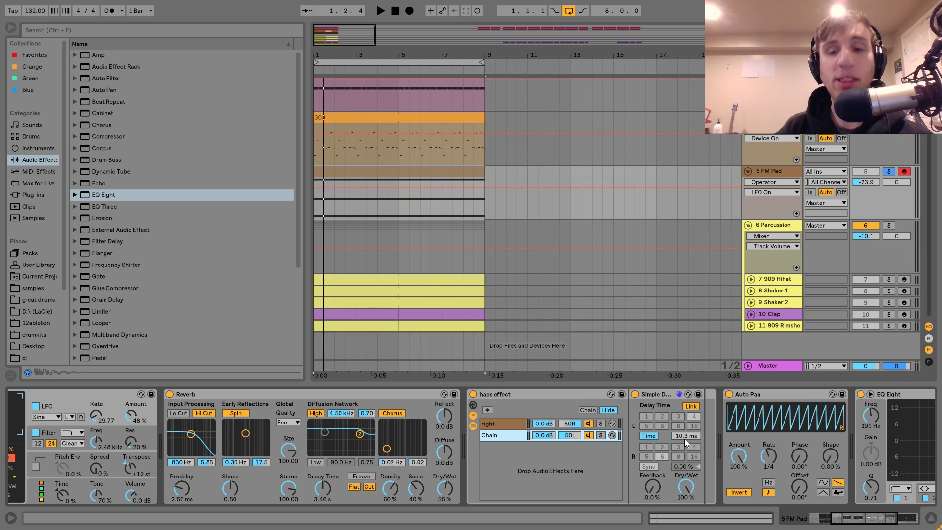
- Compare the FM Pad with the haas effect off and on, leaving it on, and review its Auto Pan and EQ Eight
click(475, 393)
key(space)
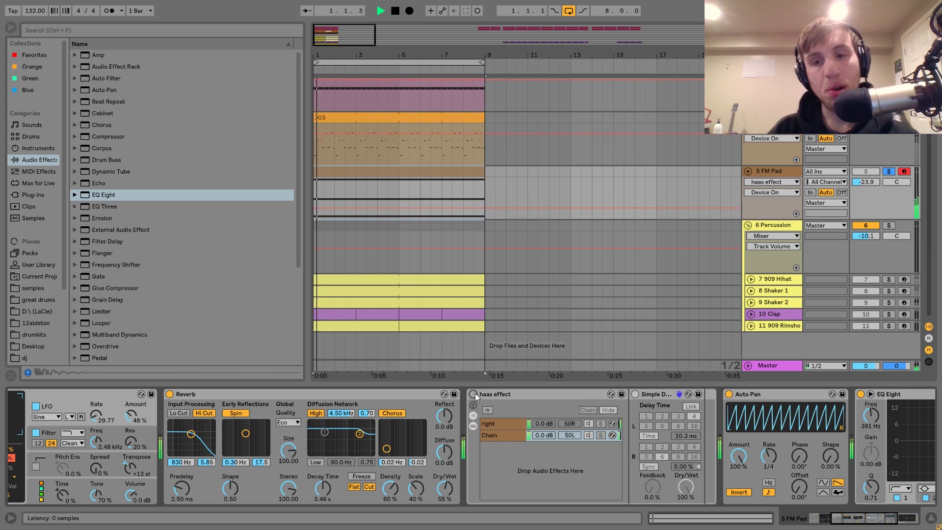
key(space)
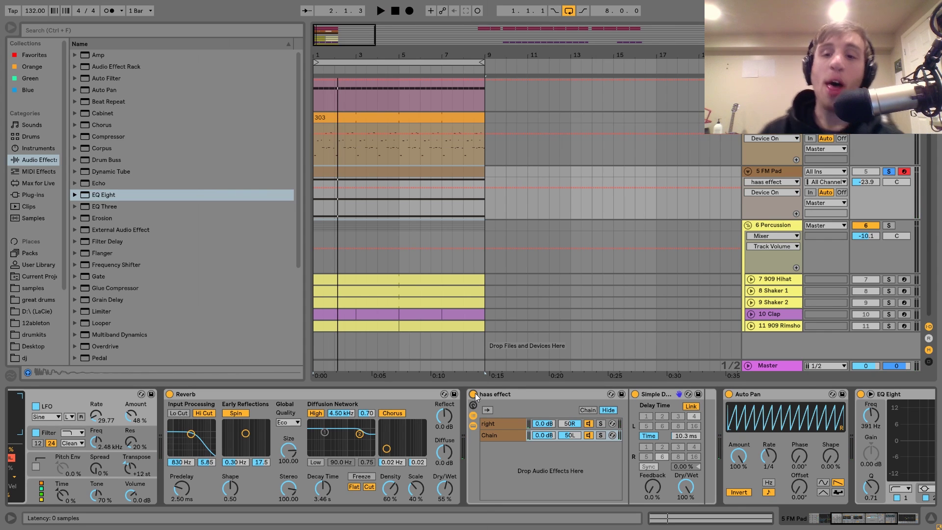
scroll(475, 393, right, 5)
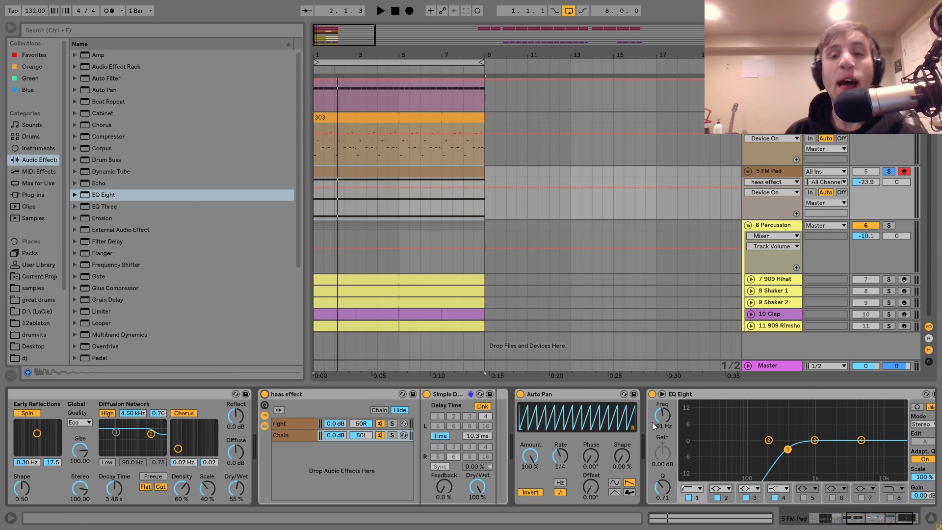
scroll(652, 421, right, 2)
scroll(652, 422, right, 1)
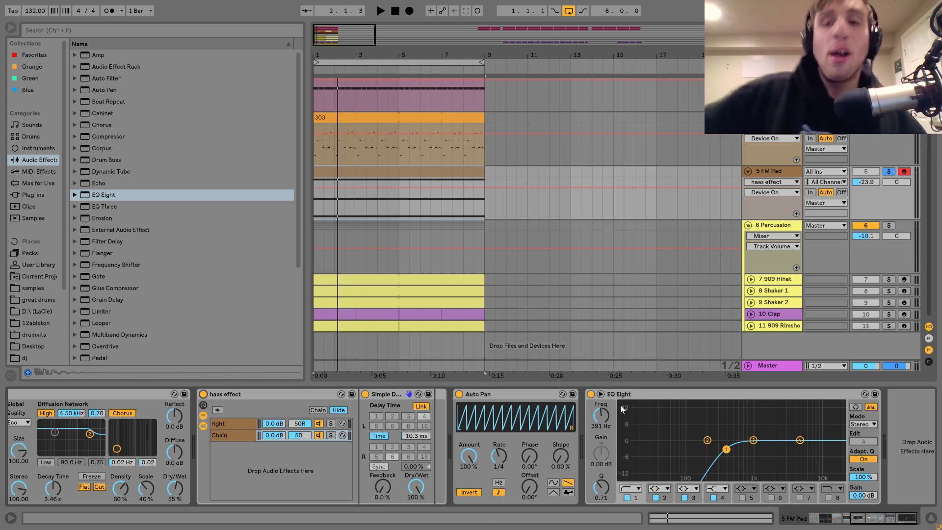
- Solo 909 Hihat, Shaker 1 and Shaker 2 together and play them as a group
click(889, 279)
ctrl+click(889, 293)
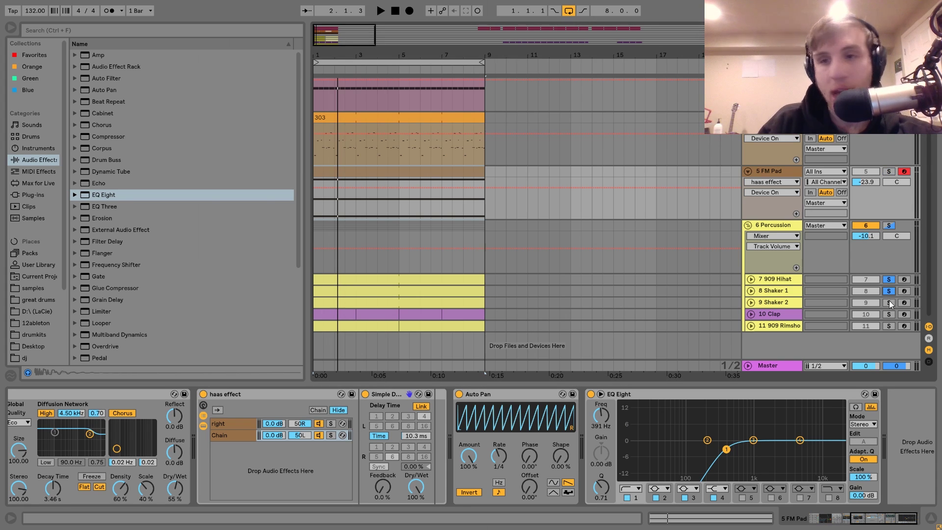
key(space)
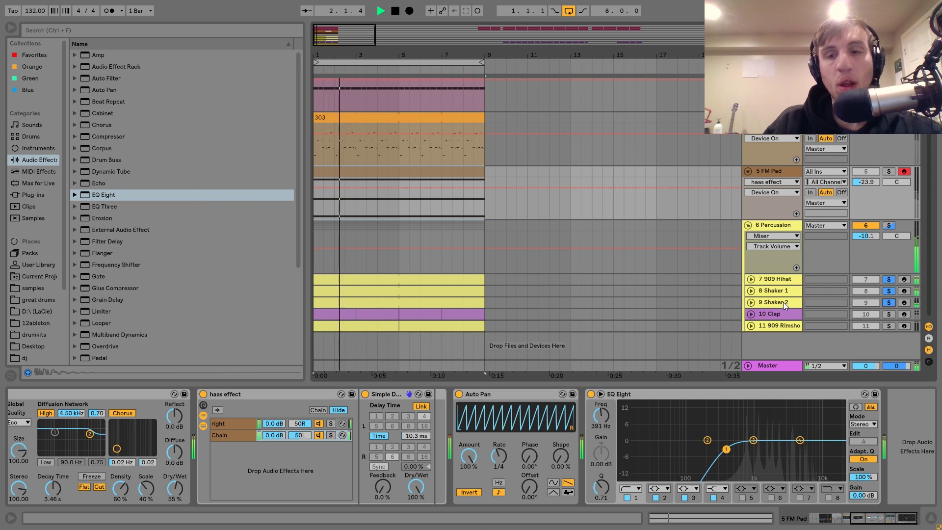
key(space)
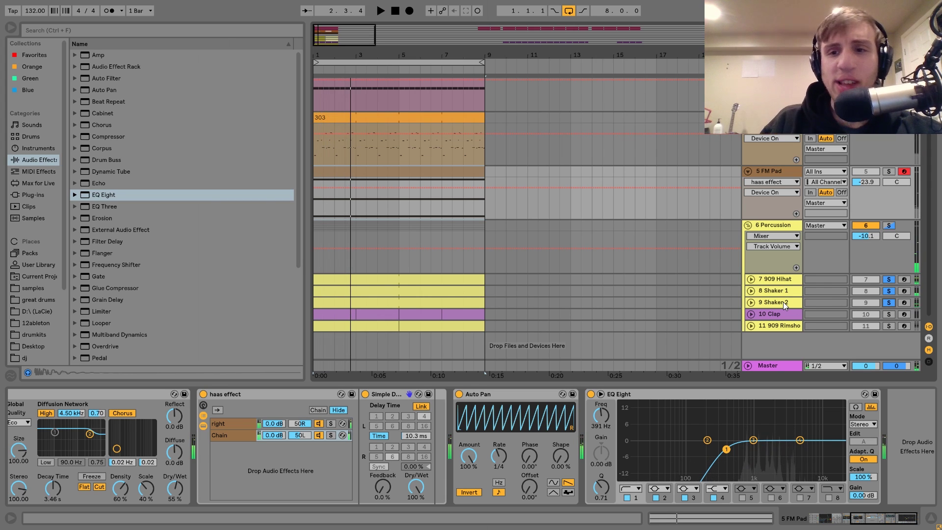
- Show the 909 Hihat's sample, solo that track alone and play it
click(779, 278)
click(889, 279)
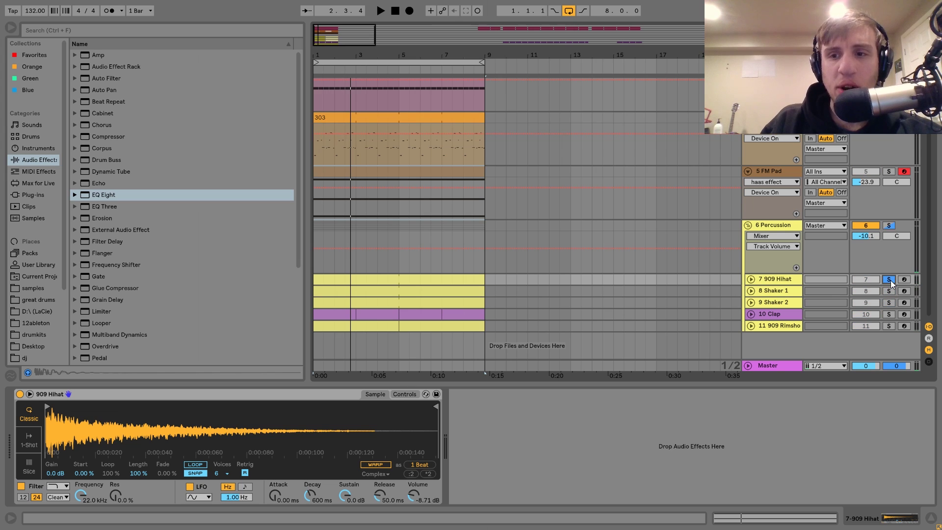
key(space)
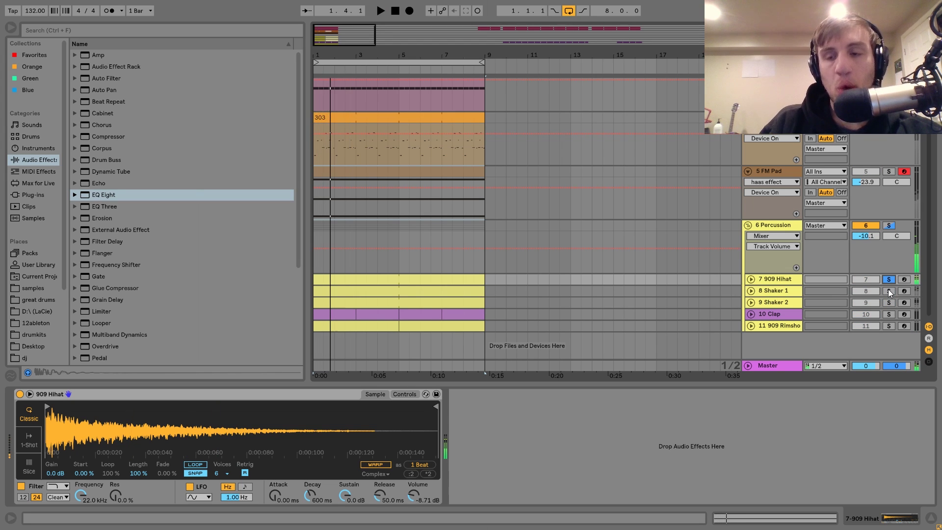
- Audition Shaker 1 and Shaker 2 individually in solo, showing each track's devices
key(space)
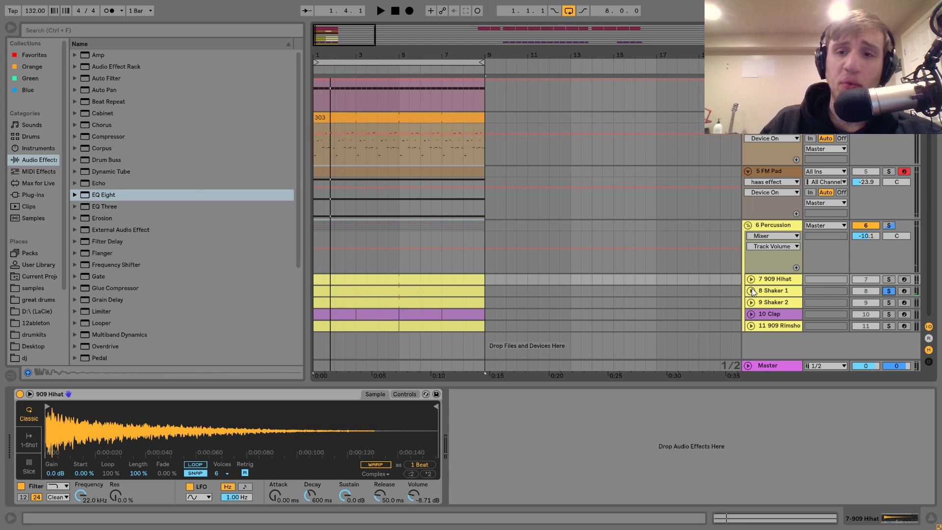
click(761, 289)
key(space)
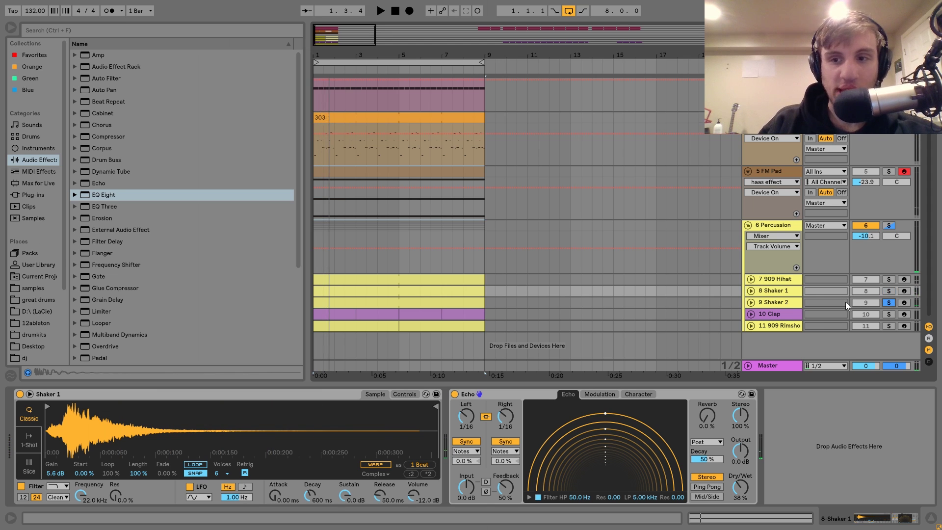
click(766, 302)
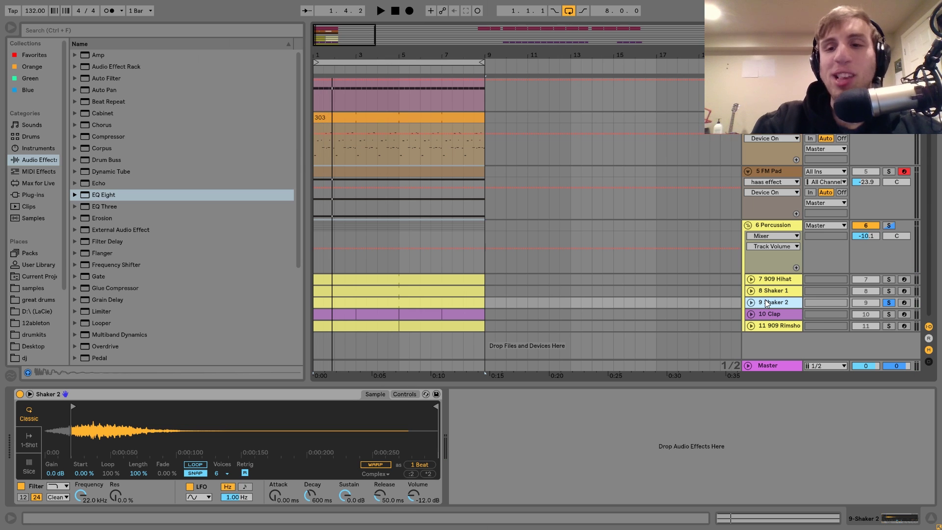
- Play the percussion again, soloing 909 Hihat and Shaker 1 in turn, and show Shaker 1's sample and Echo
click(887, 279)
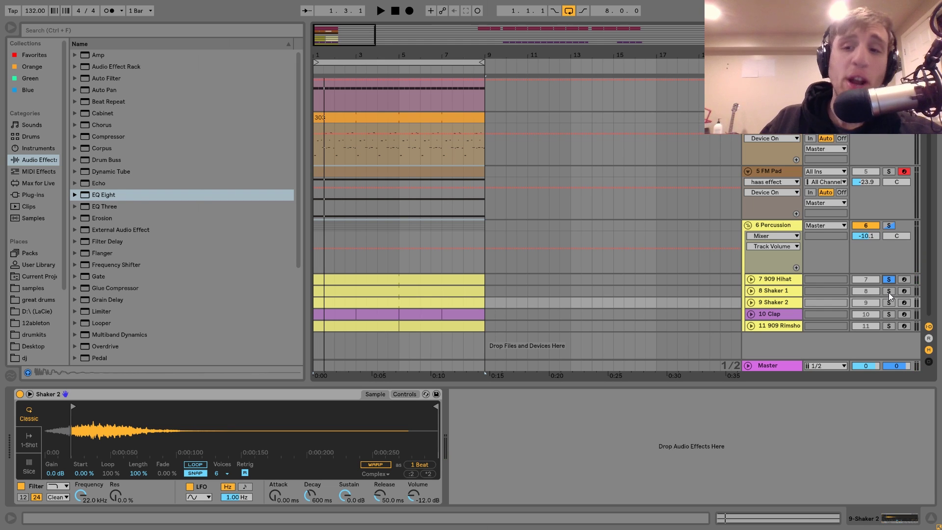
click(889, 291)
key(space)
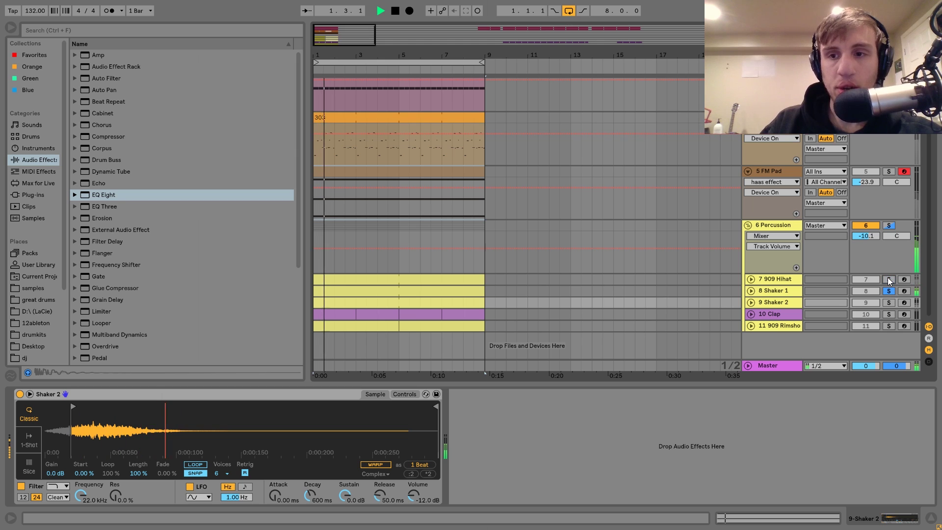
key(space)
click(779, 291)
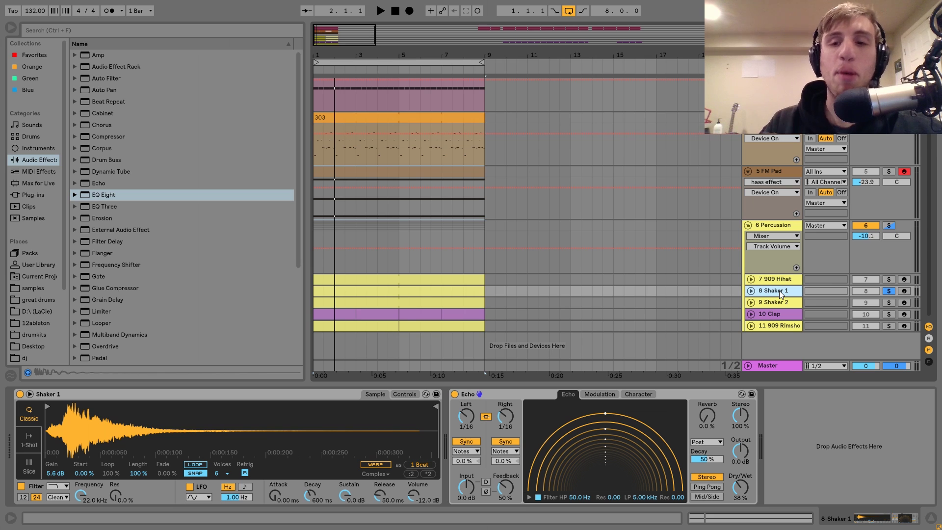
- Play the full mix with Shaker 1 muted and compare it with Shaker 1 unmuted, leaving no track soloed
click(889, 291)
click(862, 291)
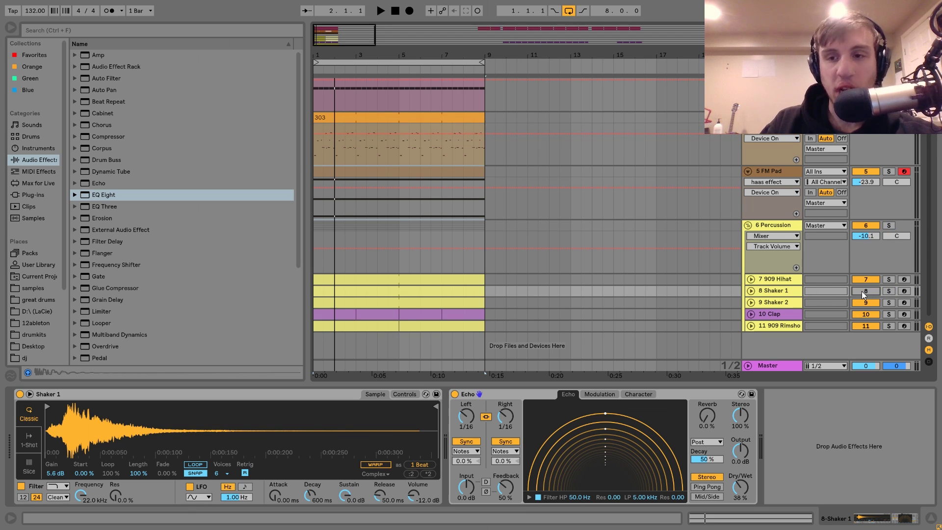
key(space)
click(862, 291)
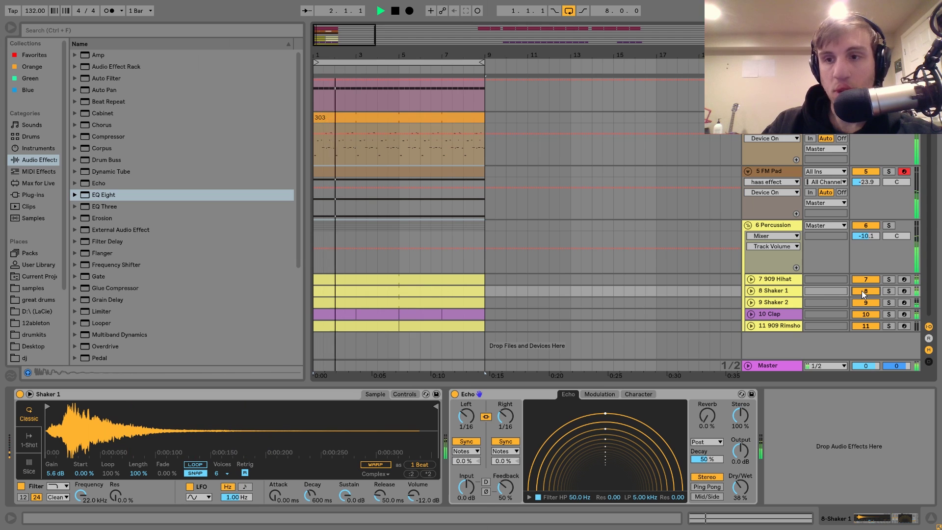
key(space)
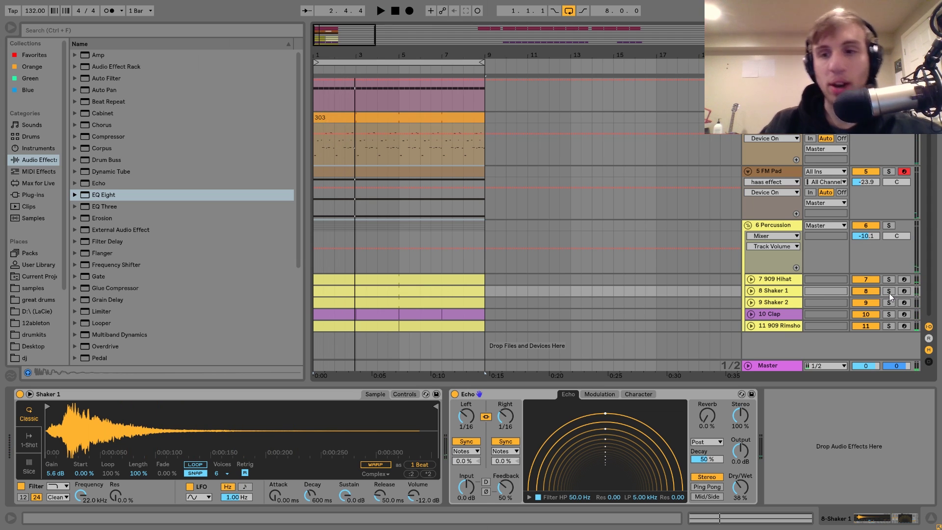
- Solo Shaker 1 and play it on its own
click(888, 291)
key(space)
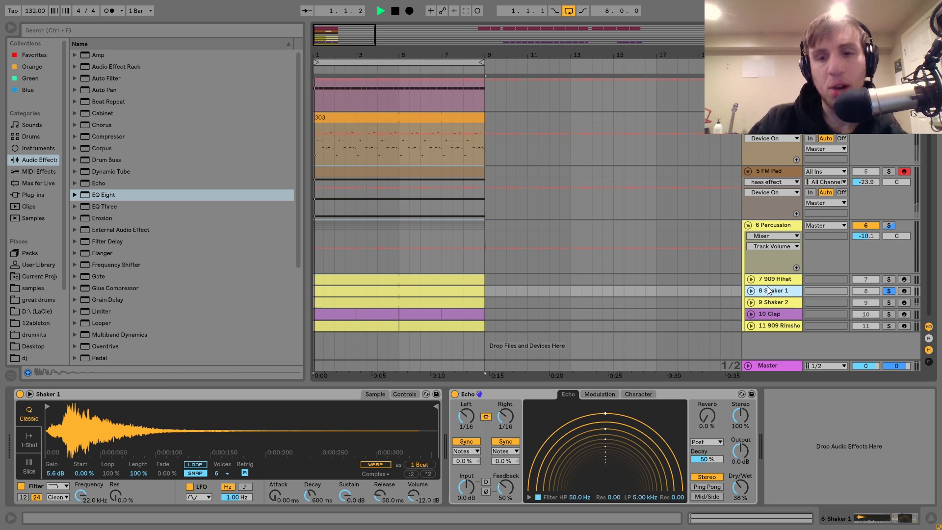
key(space)
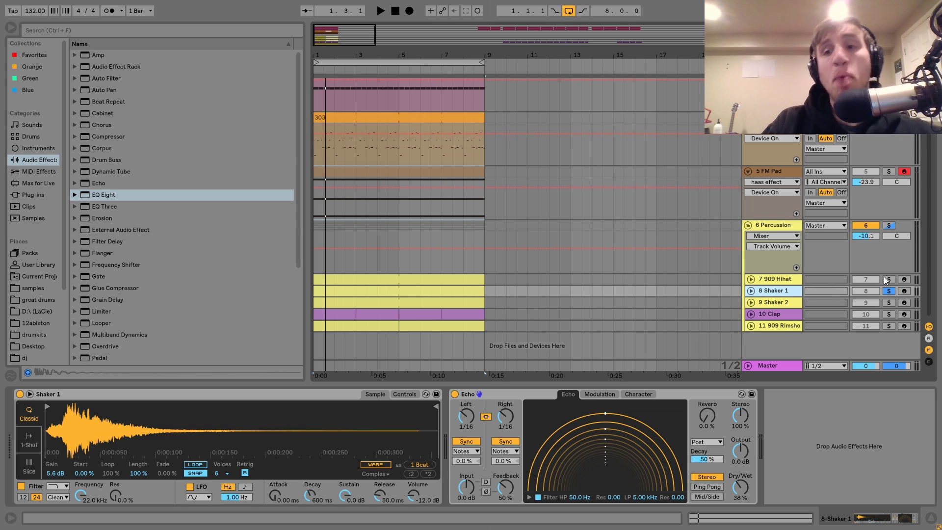
- Play 909 Hihat and Shaker 1 soloed together to hear how they combine
key(space)
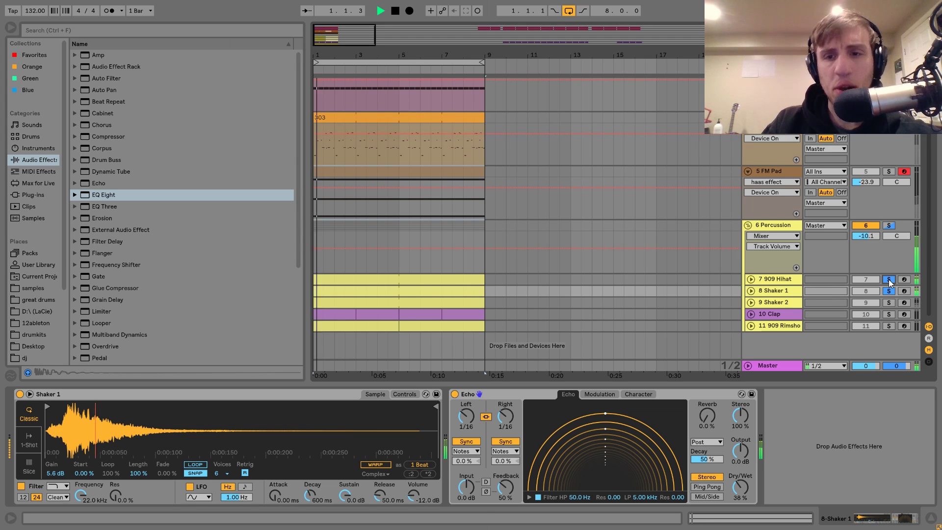
key(space)
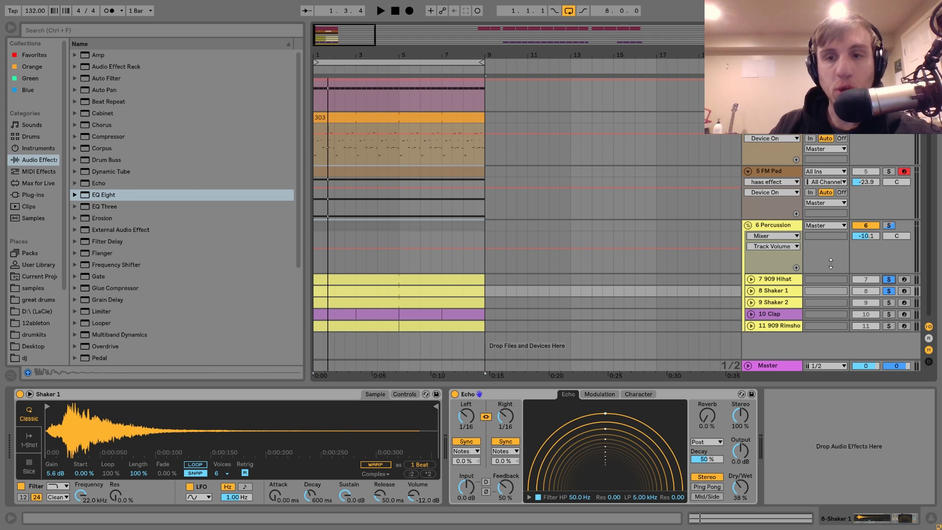
key(space)
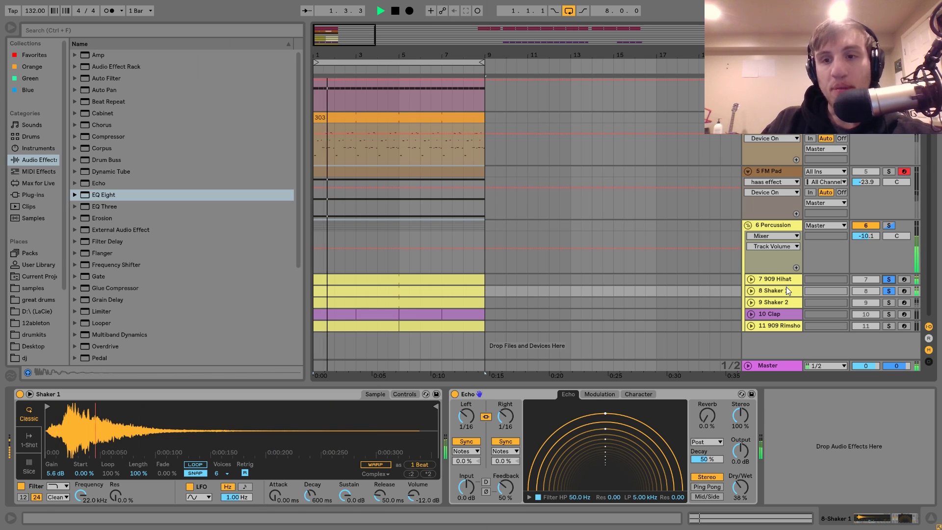
key(space)
- Compare the soloed 909 Hihat with the soloed Shaker 1, showing each track's devices during playback
click(888, 290)
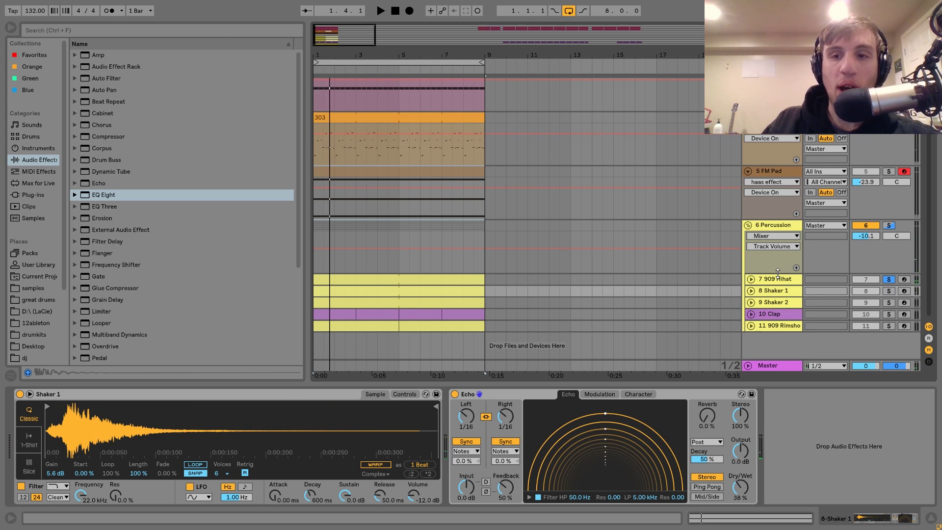
click(778, 281)
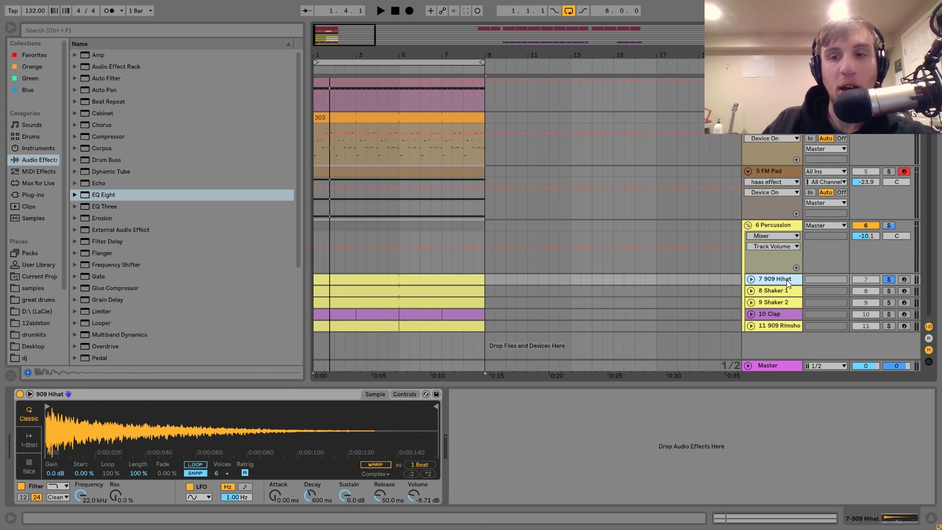
key(space)
click(888, 292)
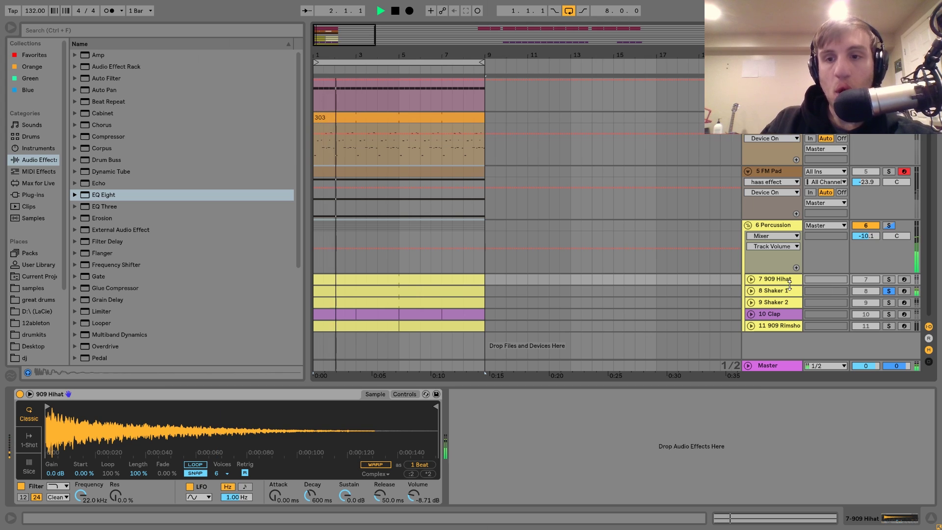
click(789, 293)
key(space)
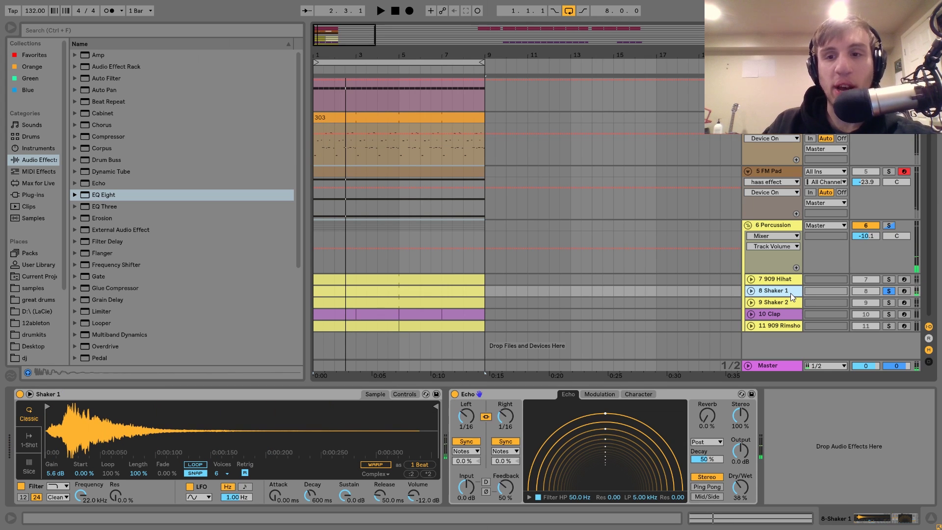
key(space)
key(space)
- Solo Shaker 2, play it and inspect its sample waveform
click(888, 302)
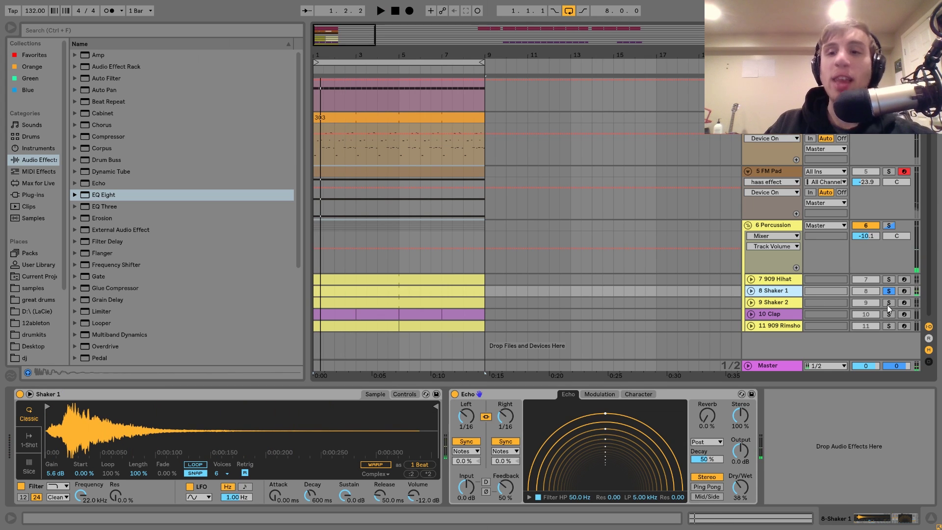
key(space)
click(779, 299)
key(space)
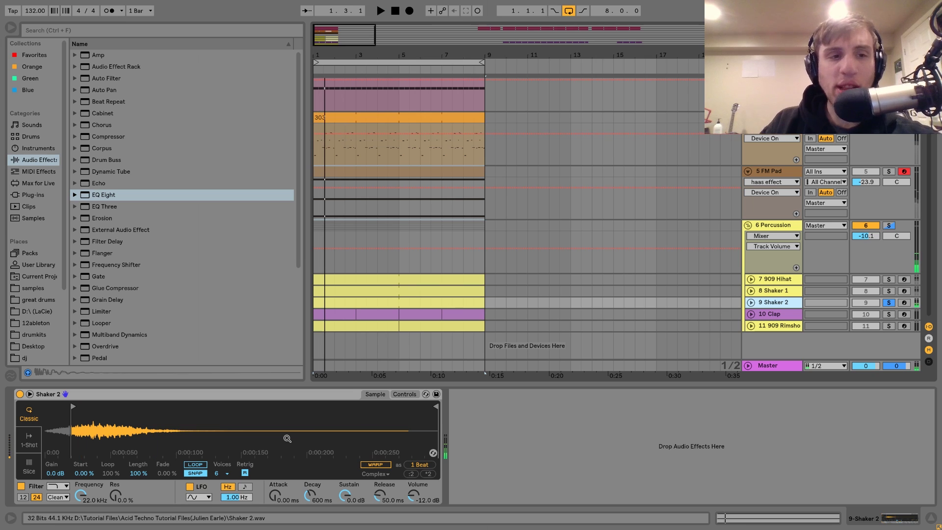
right_click(287, 438)
click(246, 427)
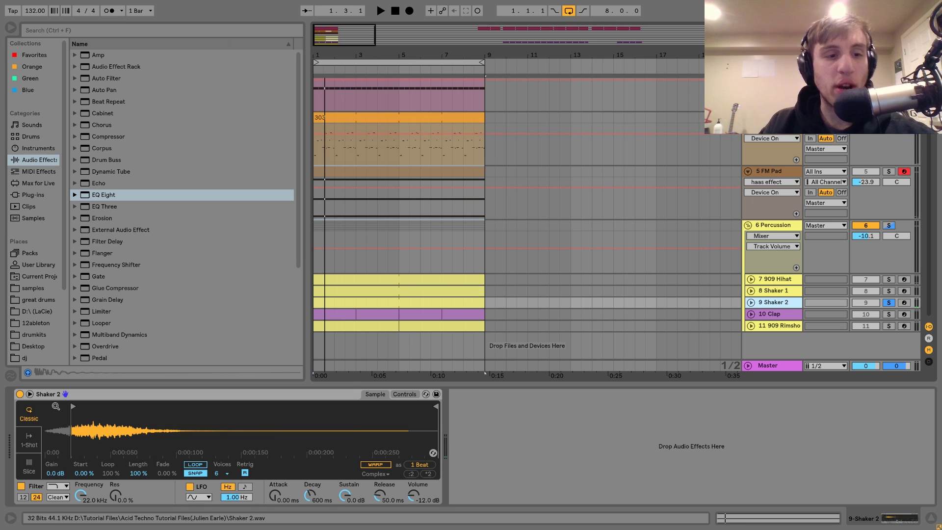
- Play the soloed Shaker 2 while moving its sample's start point to compare where the sound begins
key(space)
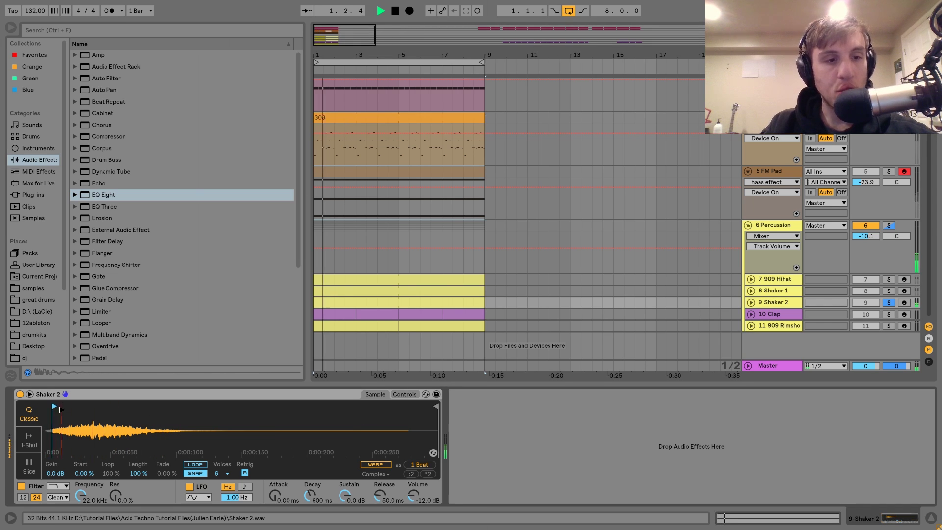
key(space)
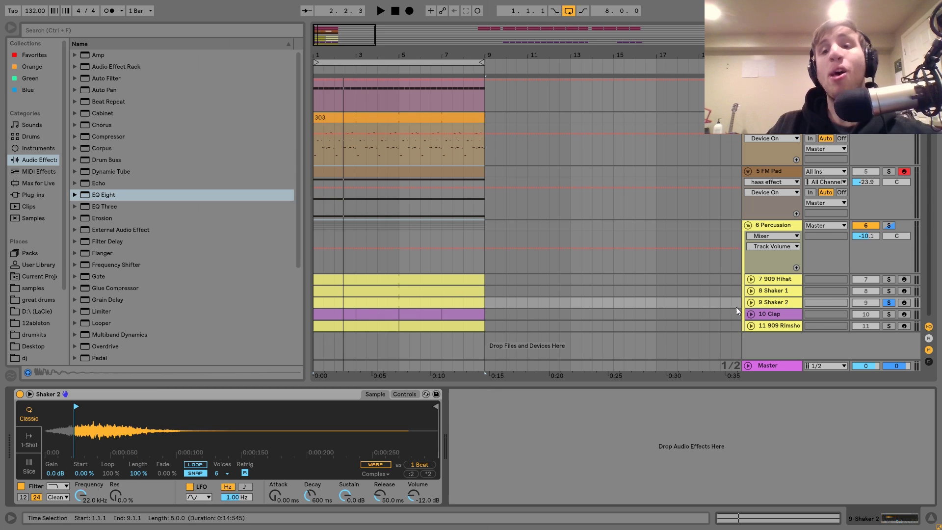
- Unfold the Clap and 909 Rimshot tracks and play both soloed together
click(754, 314)
click(749, 314)
scroll(749, 314, down, 1)
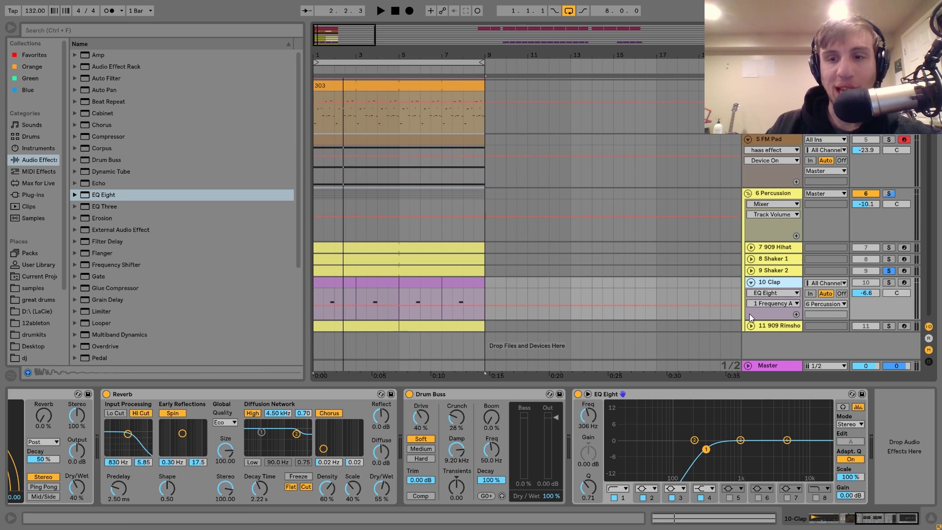
click(749, 325)
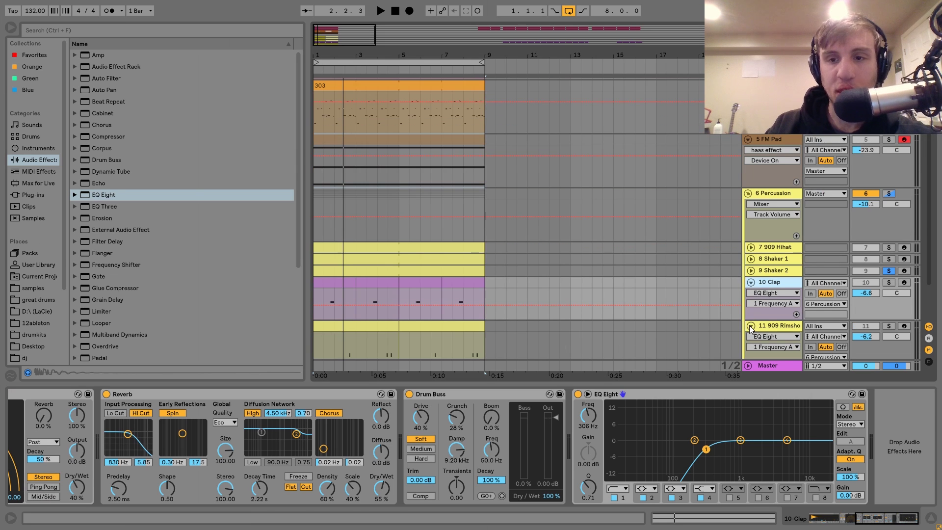
click(889, 326)
key(space)
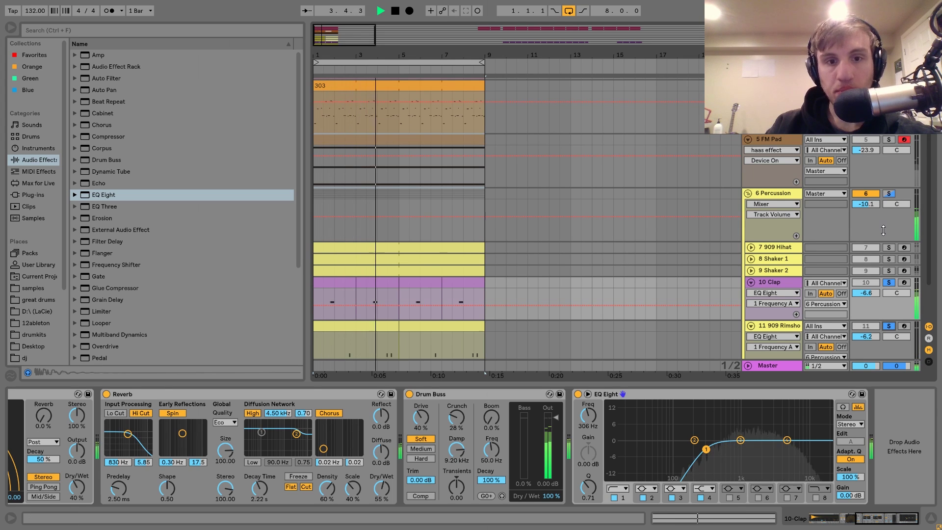
key(space)
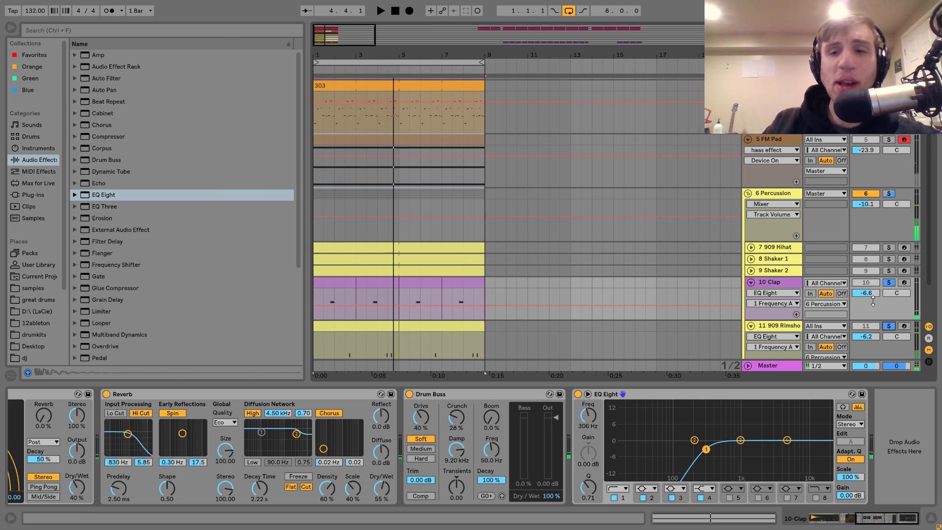
- Leave only the Clap soloed and play it from the first bar
click(888, 326)
click(778, 283)
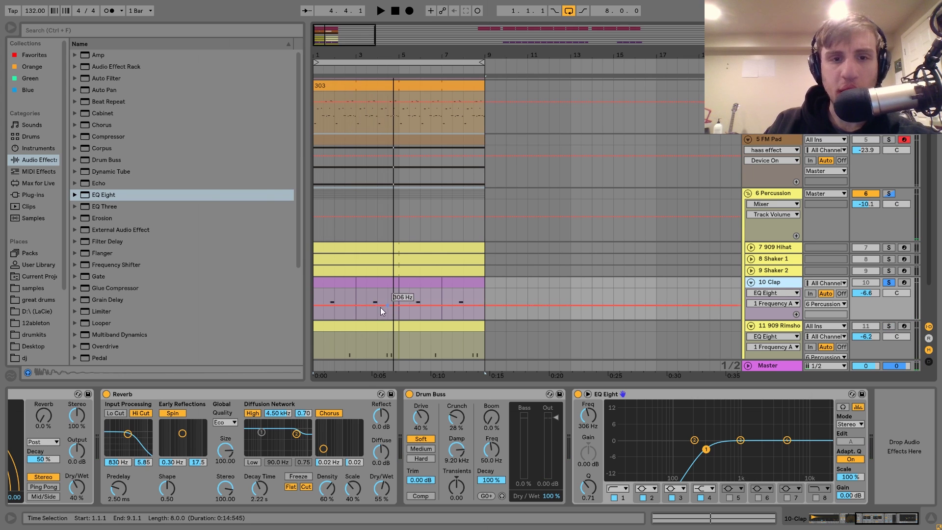
click(323, 301)
key(space)
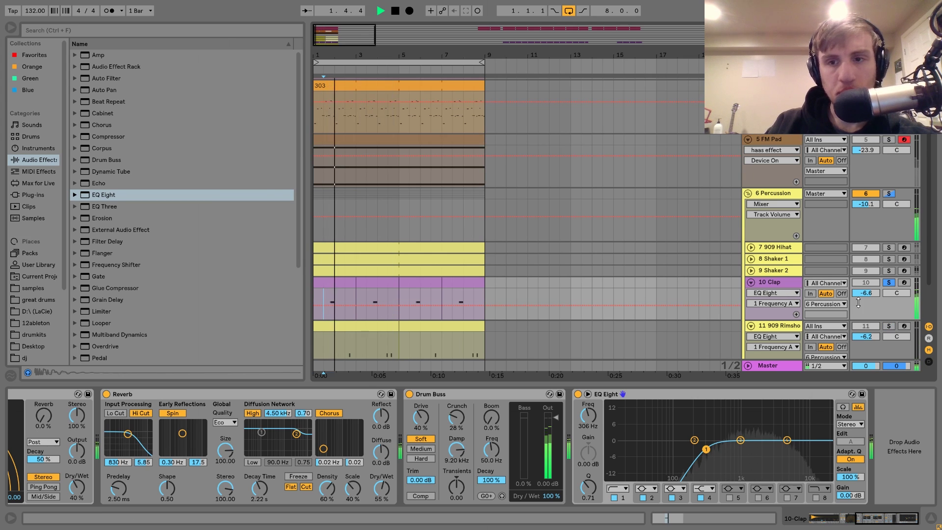
- Solo the 909 Rimshot alone and play its pattern from bar 4
click(888, 325)
click(342, 351)
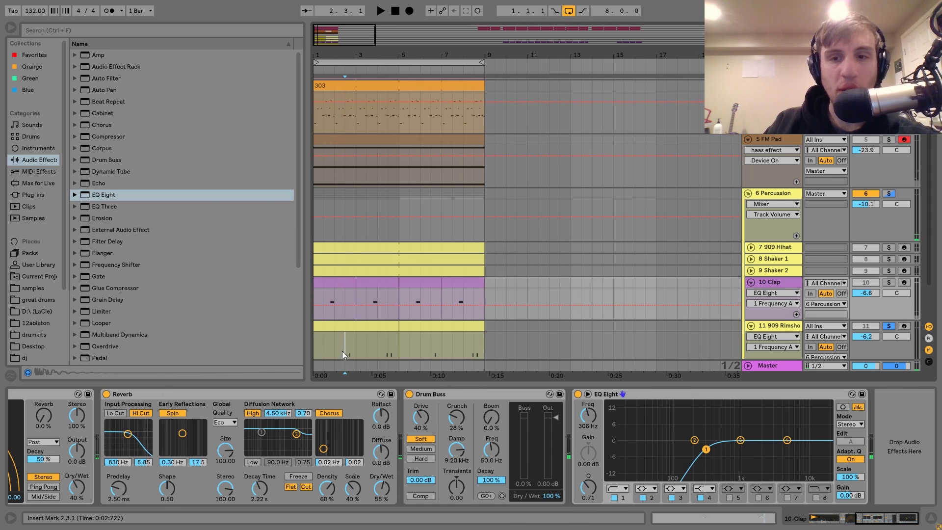
click(379, 352)
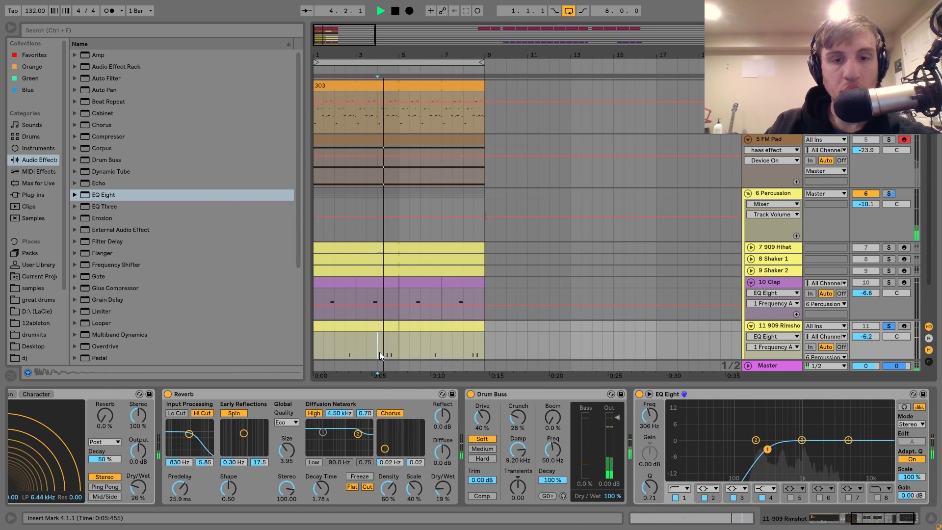
key(space)
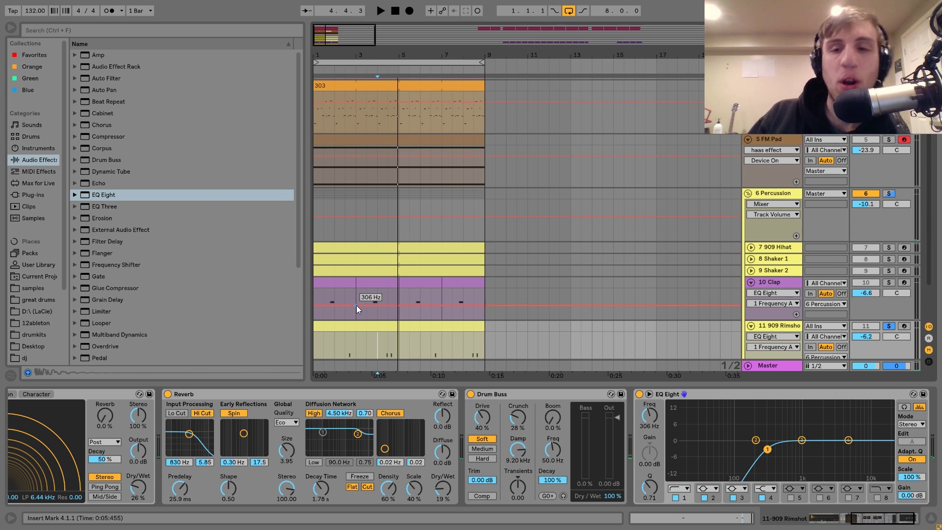
- Play all tracks together without solo from the start of the rimshot clip, and solo the 909 Rimshot again
click(888, 326)
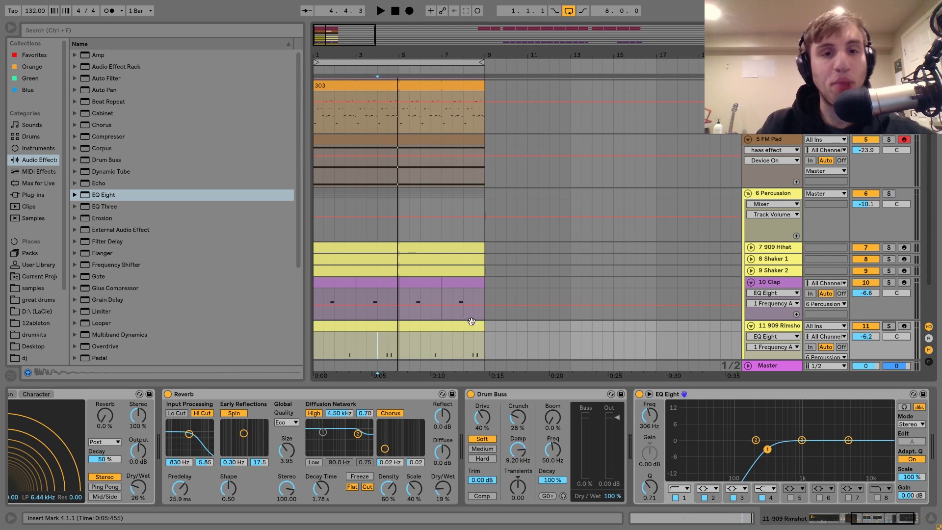
click(392, 326)
key(space)
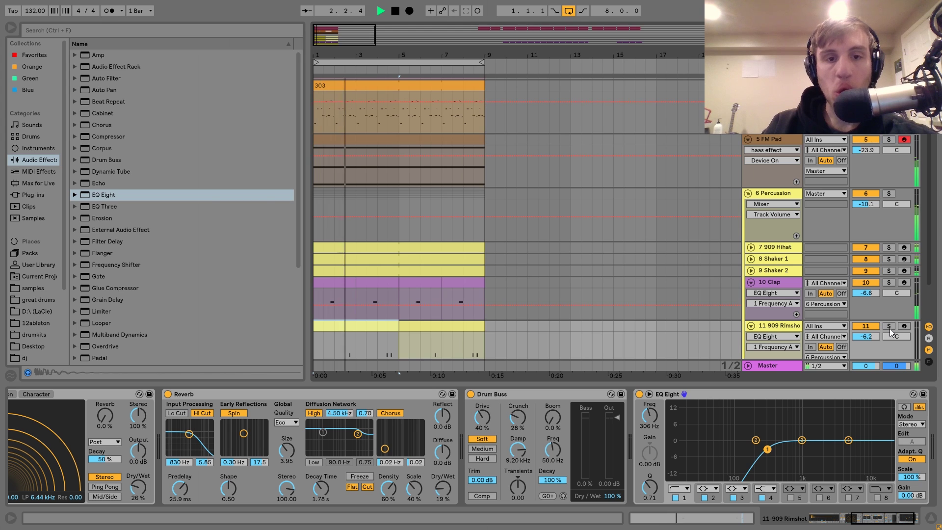
key(space)
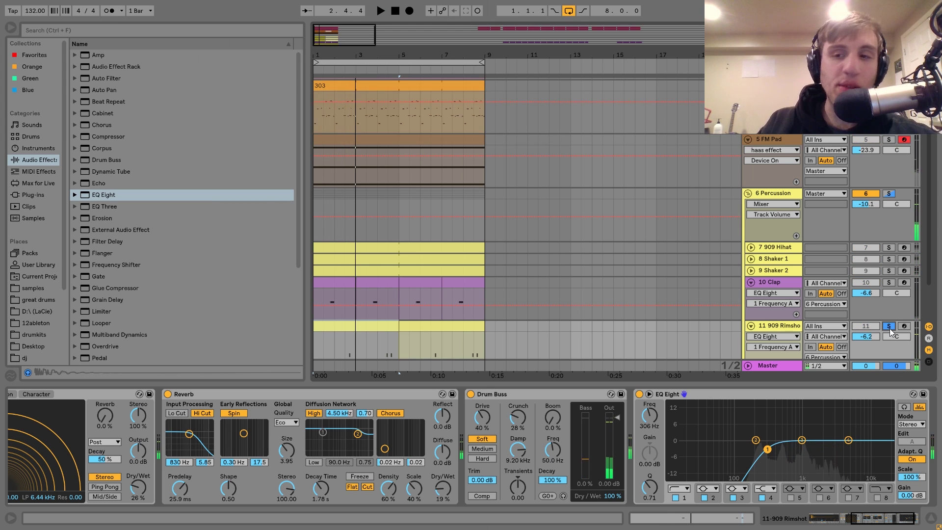
- Solo the Clap along with the 909 Rimshot and review the Clap's Echo, Reverb, Drum Buss and EQ Eight settings
click(889, 283)
click(764, 281)
scroll(432, 433, up, 5)
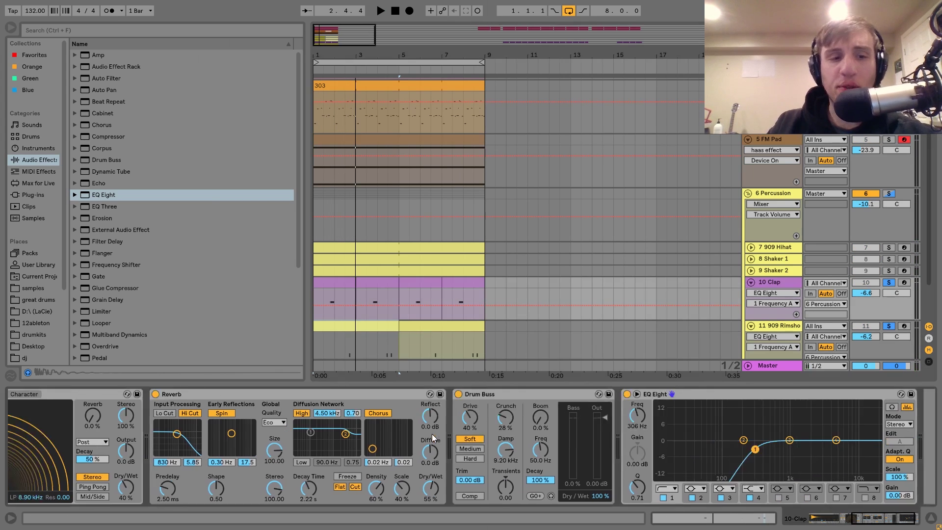
scroll(322, 443, down, 6)
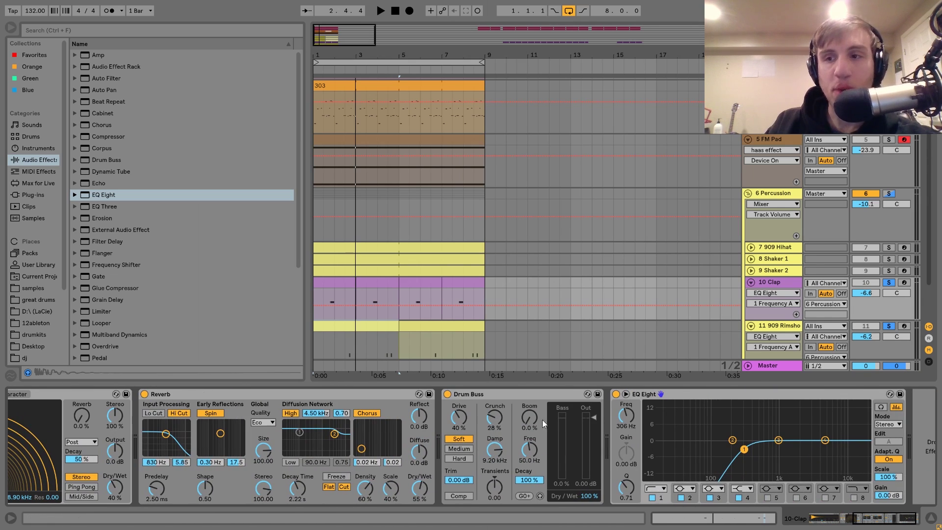
scroll(533, 434, down, 2)
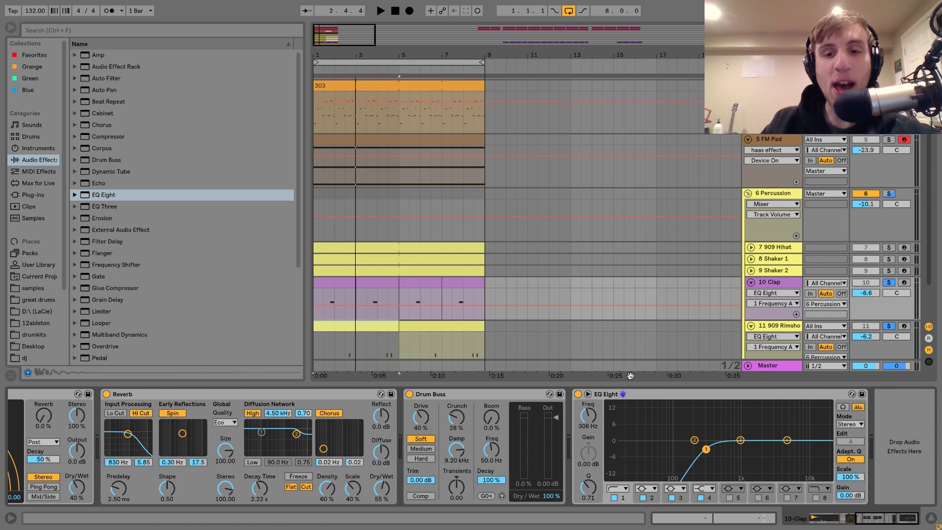
click(635, 392)
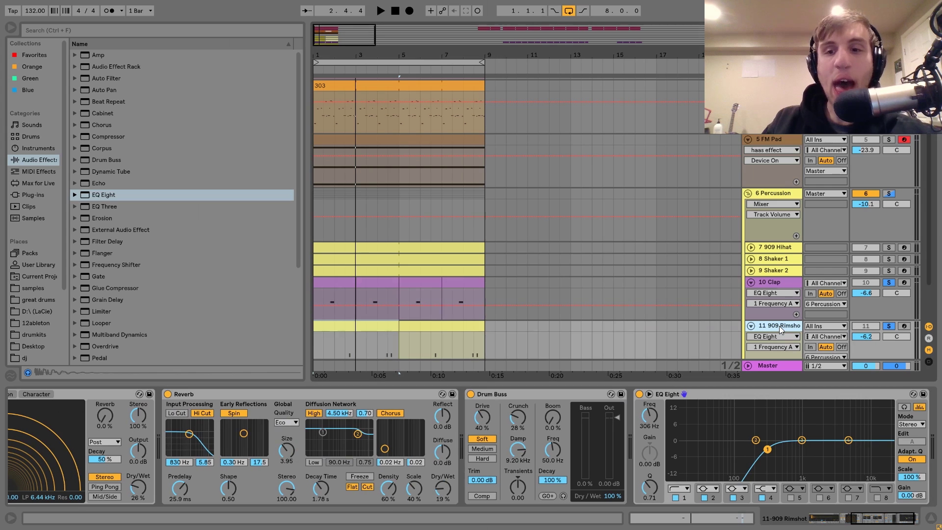
click(779, 326)
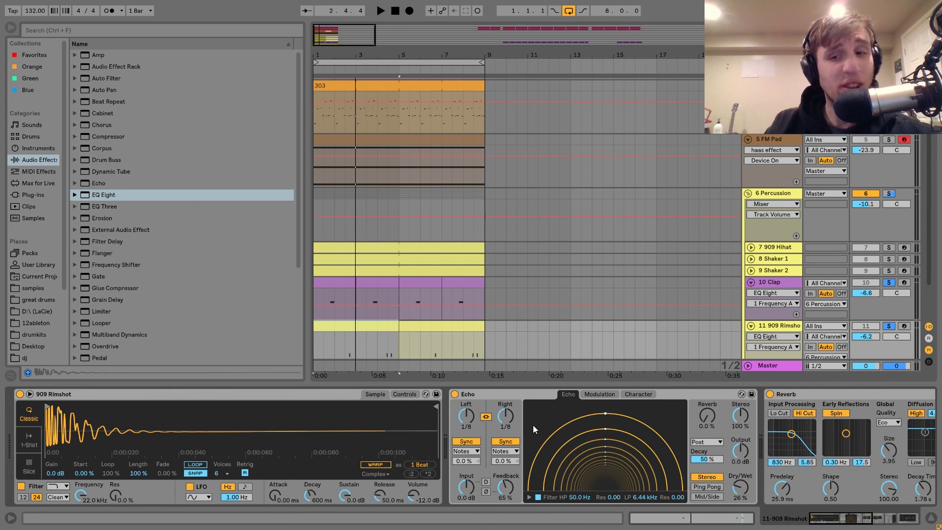
scroll(533, 427, right, 3)
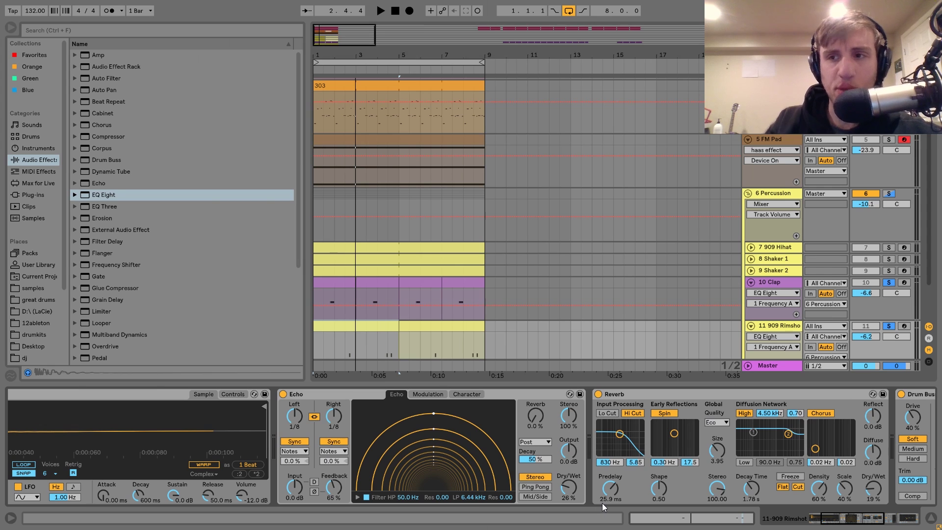
scroll(602, 503, right, 2)
scroll(602, 502, right, 5)
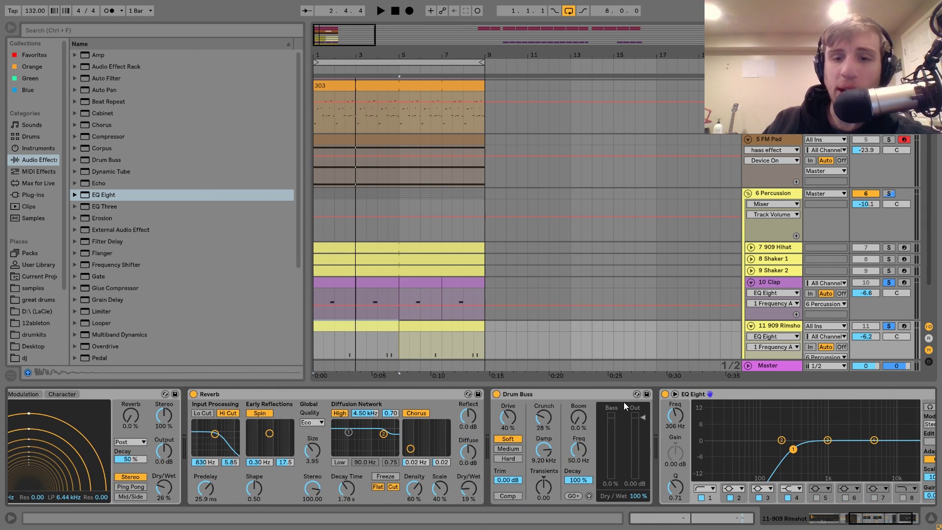
scroll(623, 402, right, 2)
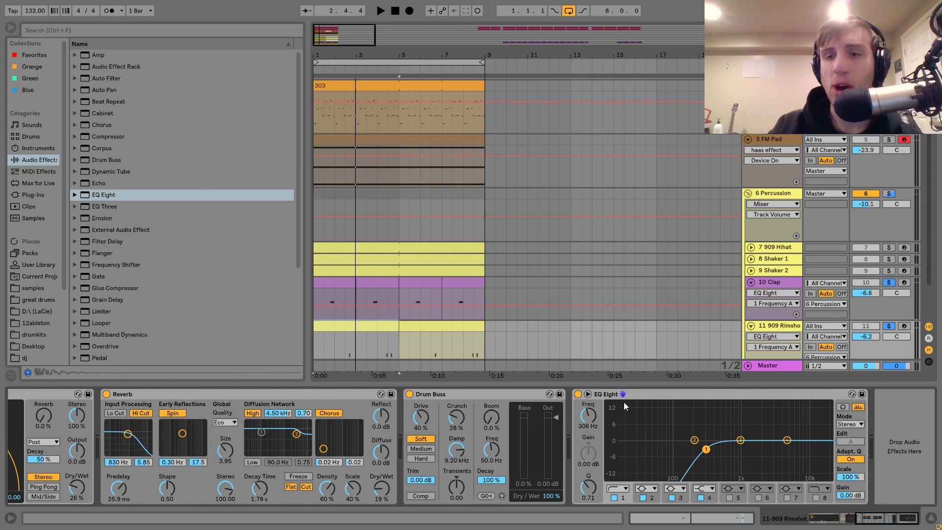
- Solo the Percussion group and show its group effects
click(889, 194)
click(775, 193)
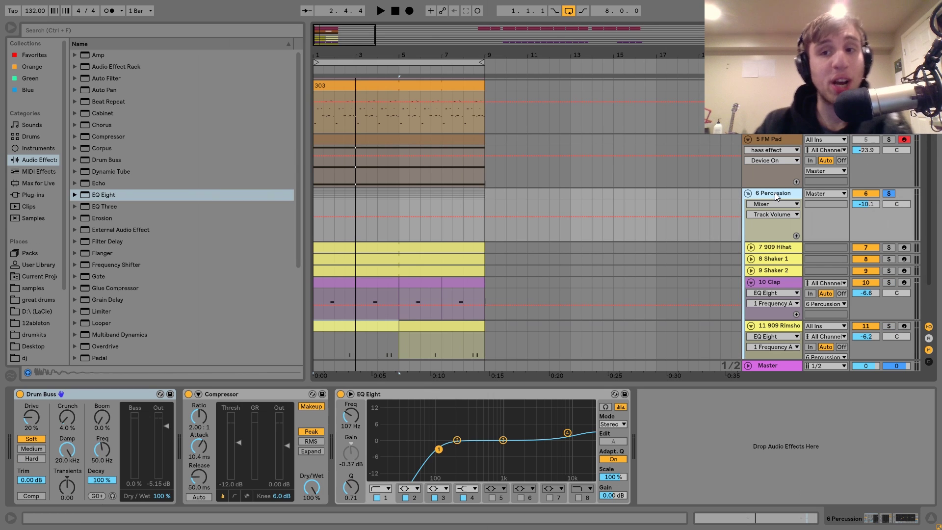
scroll(775, 192, up, 3)
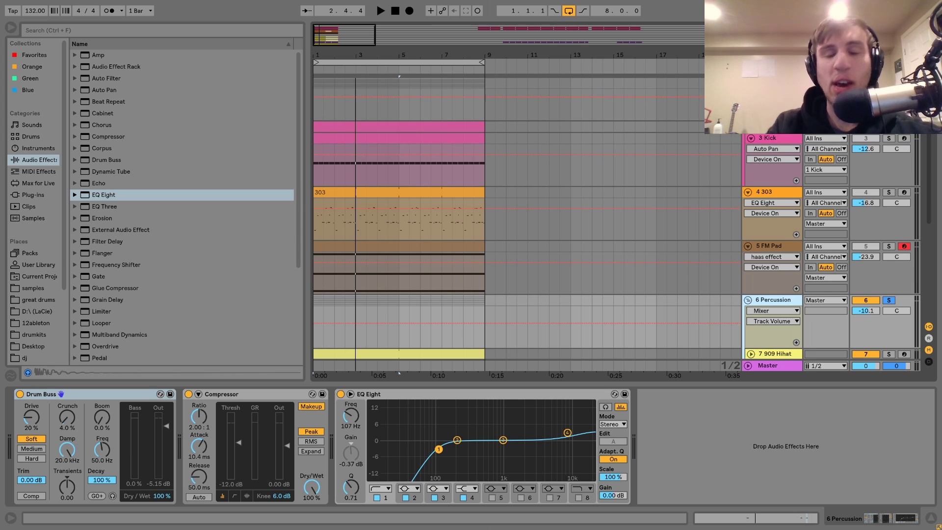
scroll(527, 241, down, 2)
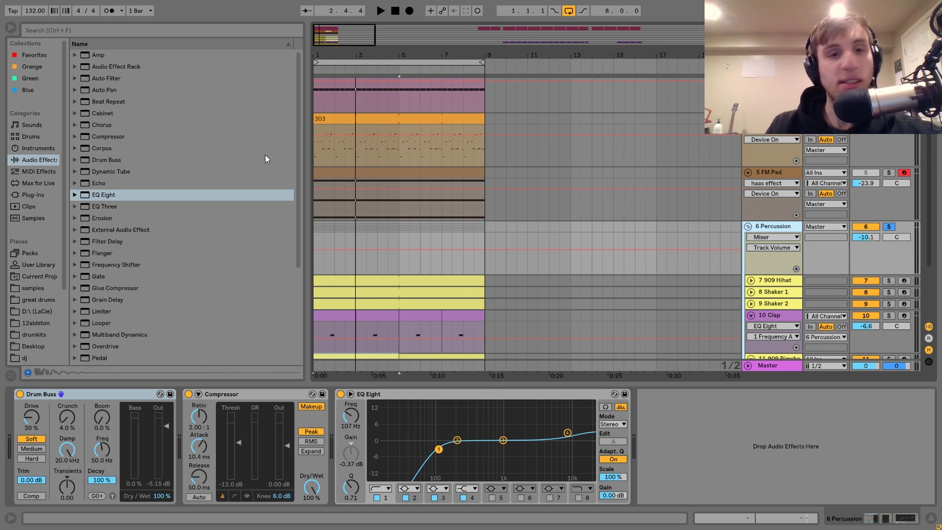
- Bypass the Percussion group's EQ Eight, Compressor and Drum Buss and play the group dry from bar 1
click(317, 226)
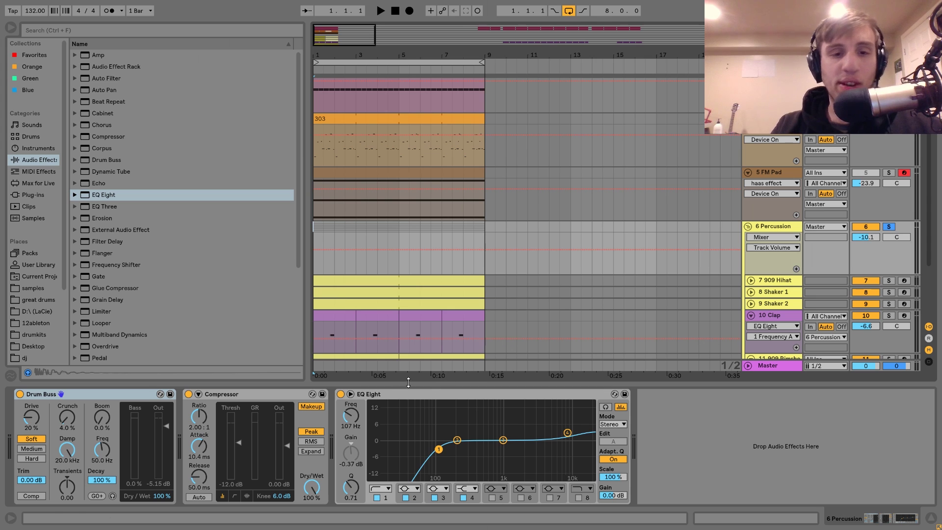
click(340, 394)
click(189, 394)
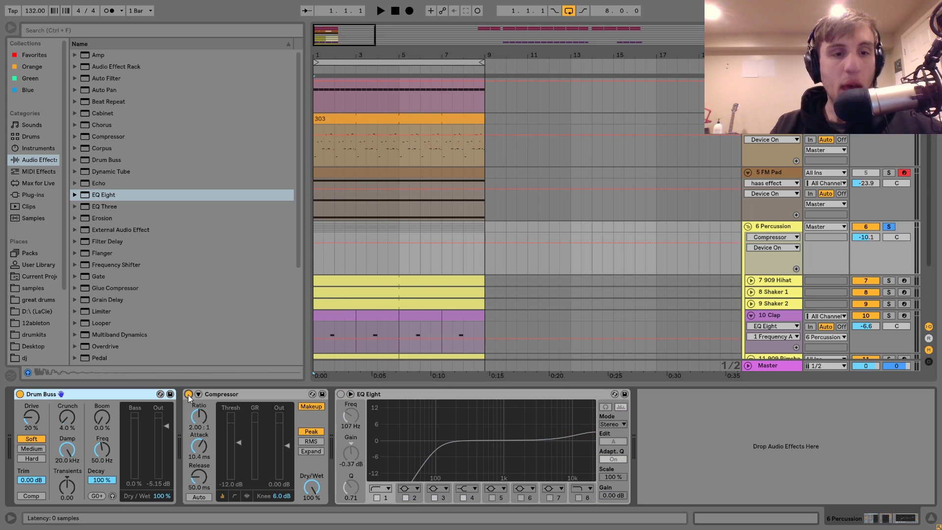
click(20, 394)
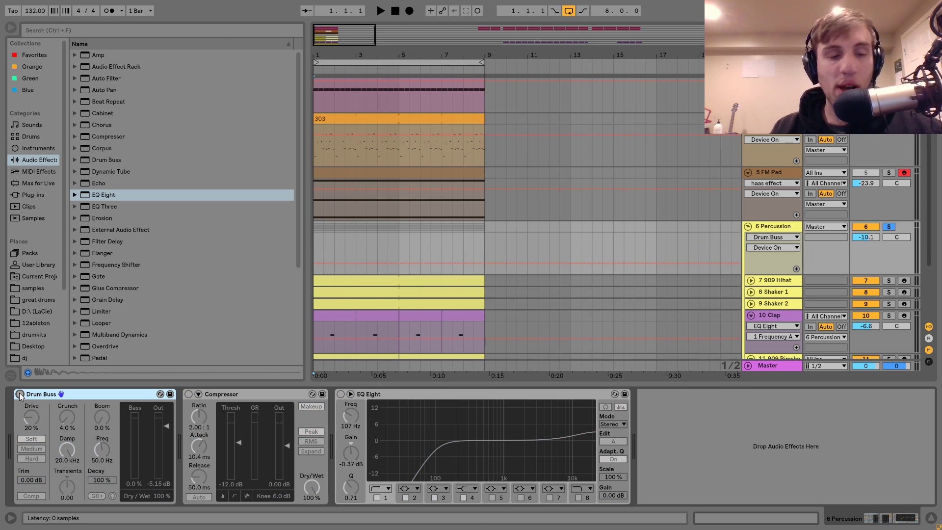
key(space)
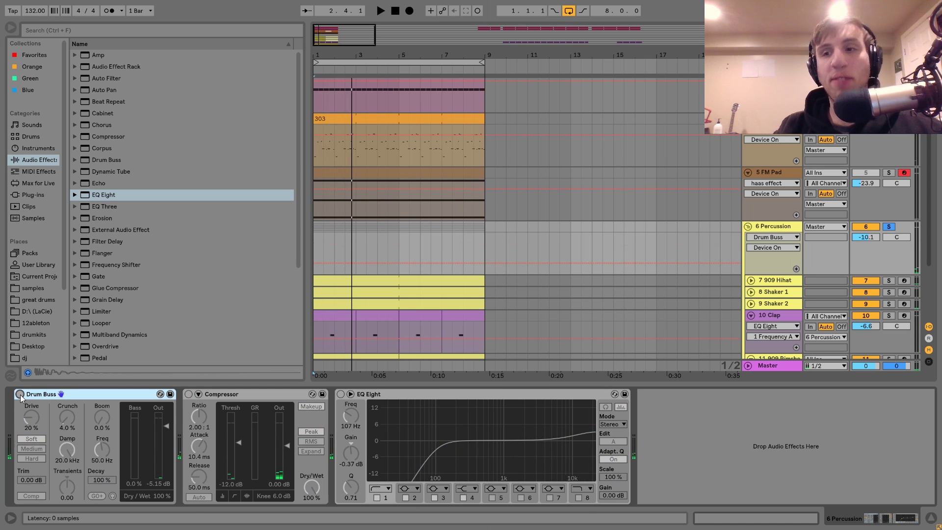
key(space)
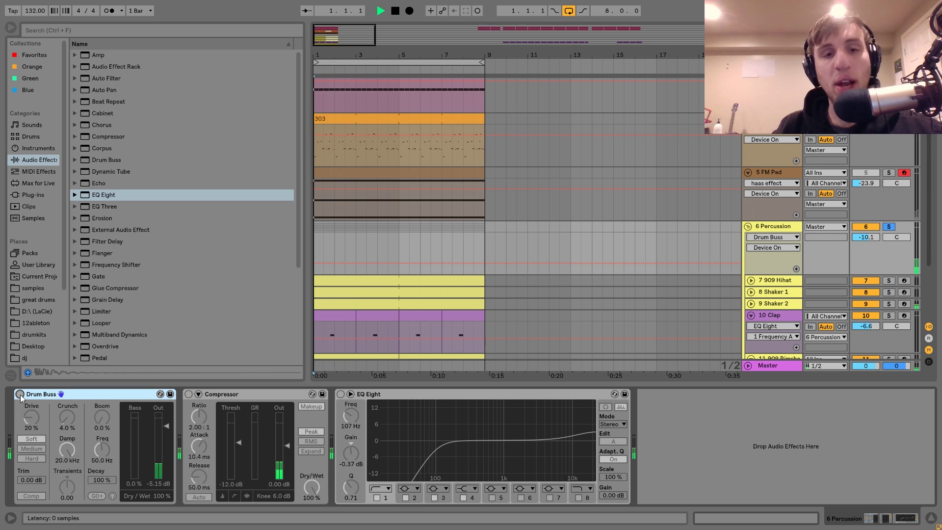
- Re-enable the Percussion group's Drum Buss and Compressor, playing the group to hear their effect
click(19, 395)
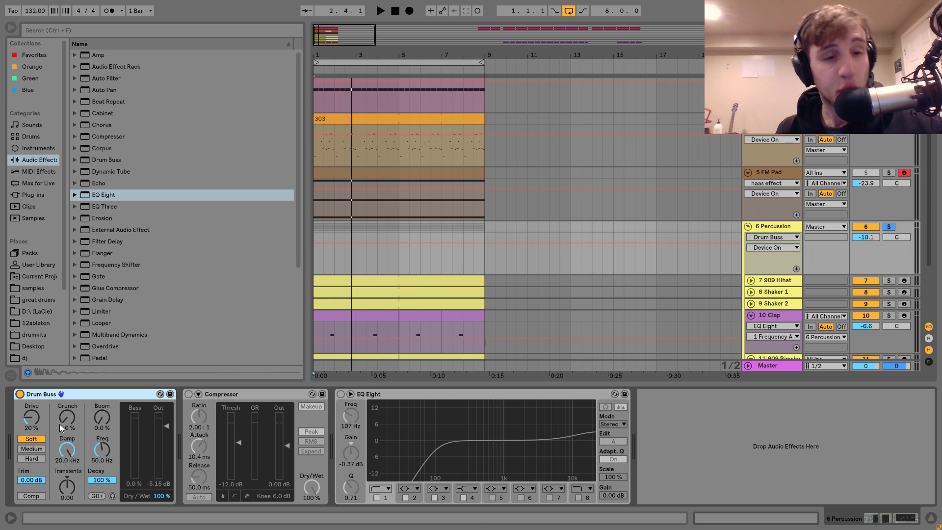
key(space)
click(189, 394)
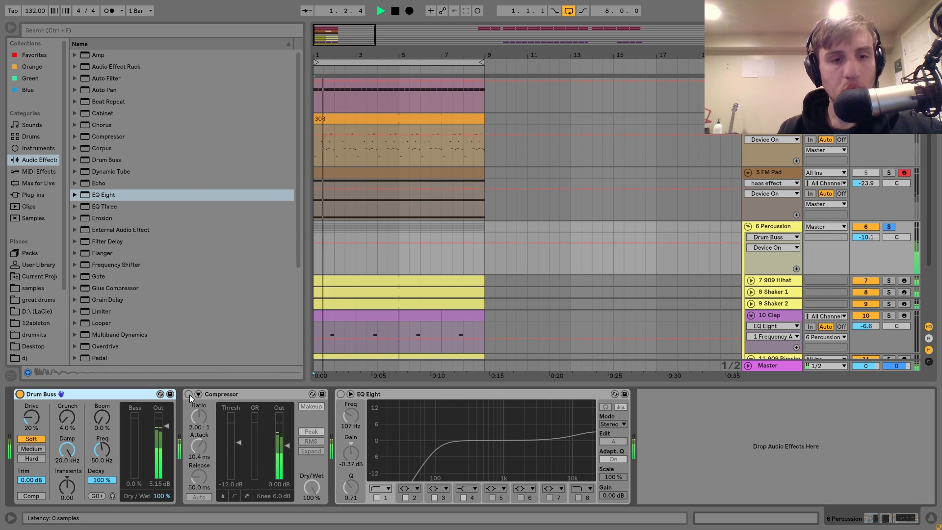
key(space)
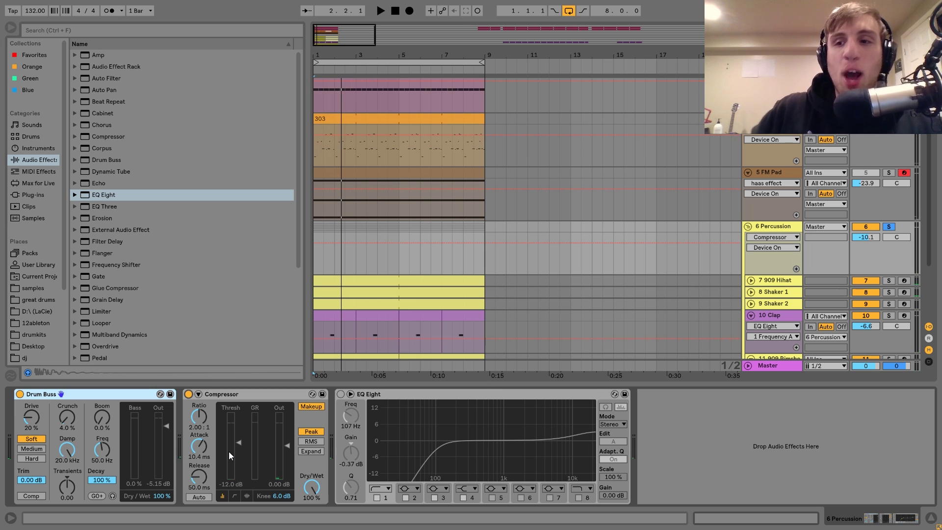
- Check the Percussion group's level in the Session mixer during playback, and replay the group from bar 1 in the Arrangement to watch its Compressor
key(Tab)
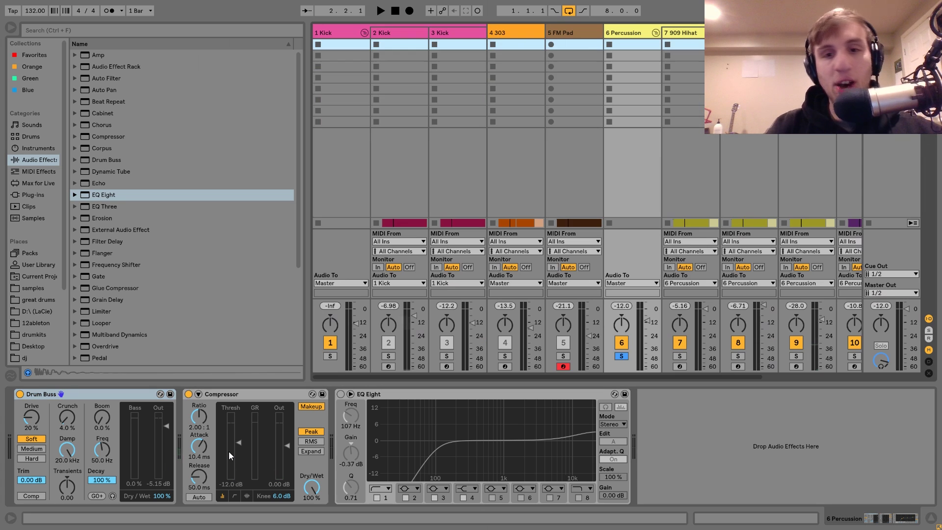
key(space)
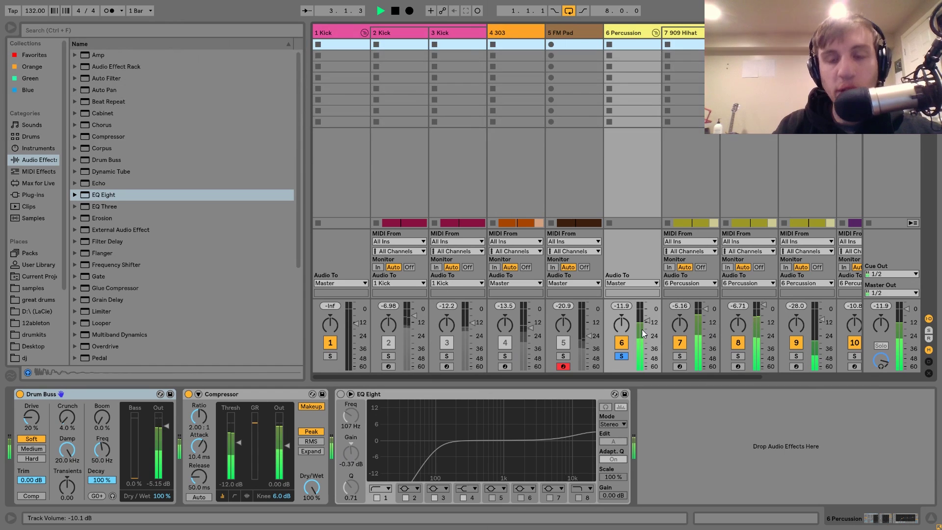
key(space)
key(Tab)
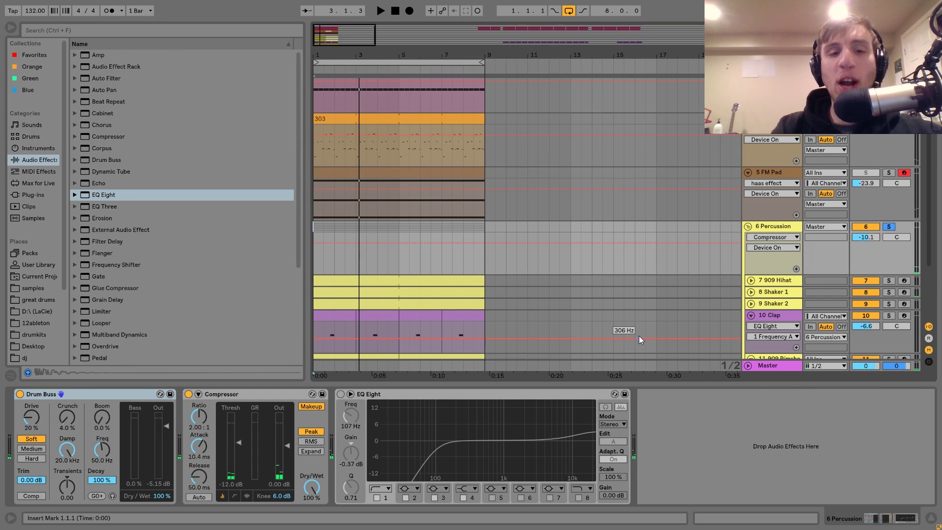
key(space)
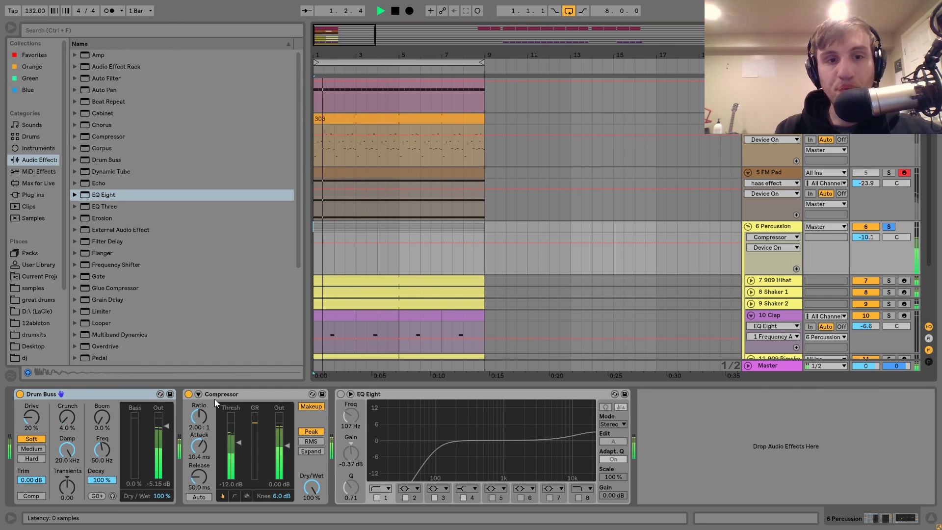
key(space)
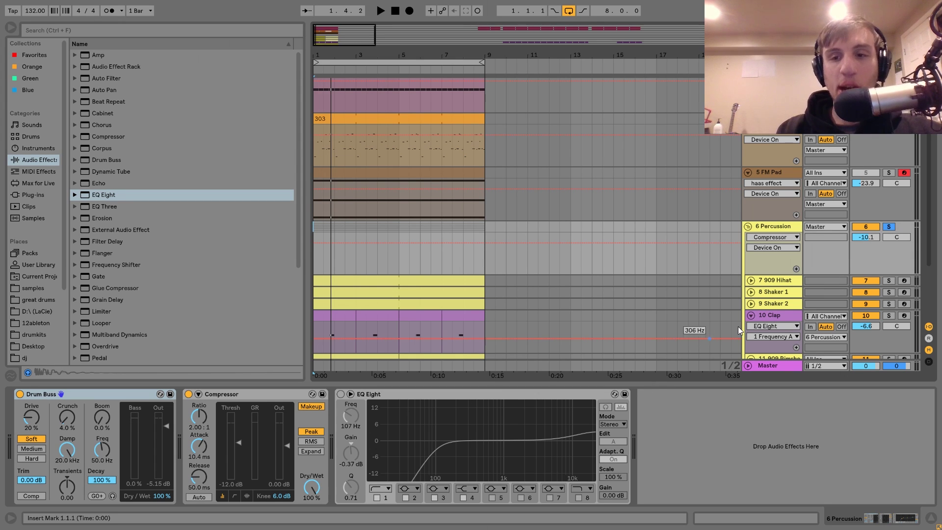
- Zoom in on the start of the Clap sample's waveform to examine its transient, and return to the Percussion group's Compressor
click(769, 315)
scroll(176, 421, up, 5)
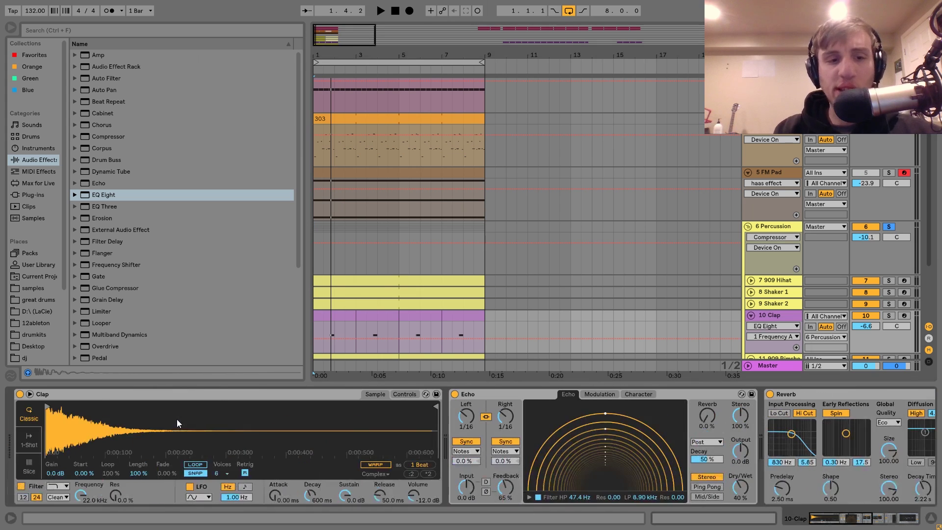
drag(50, 428, 51, 459)
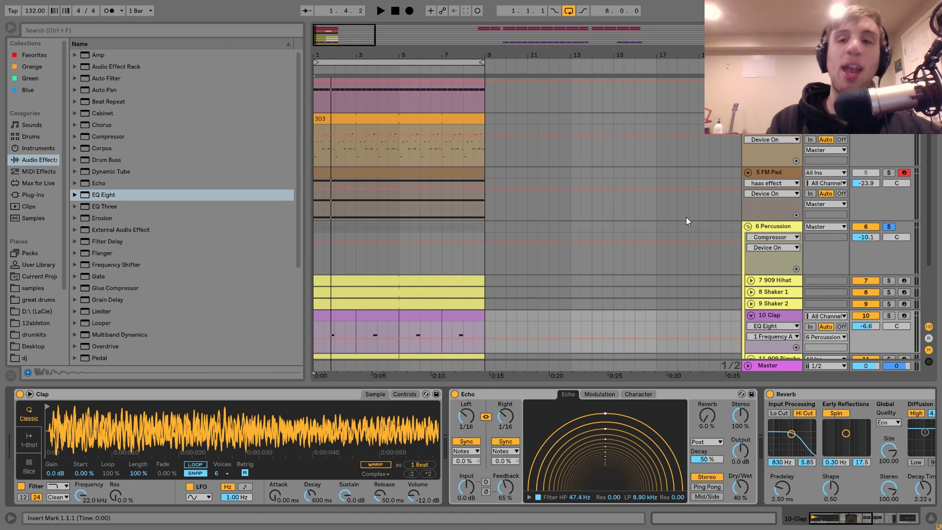
click(782, 226)
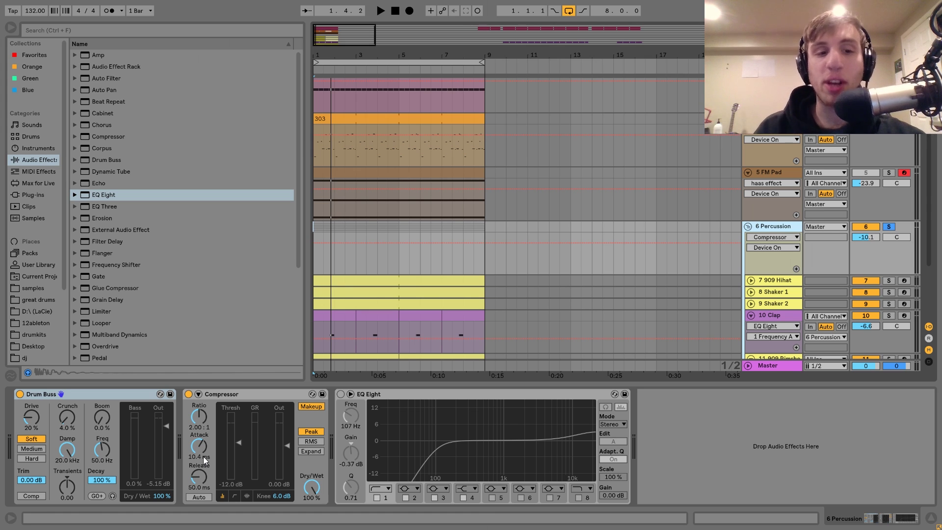
- Show the Clap track's device chain again and zoom its sample waveform back out to full length
click(618, 321)
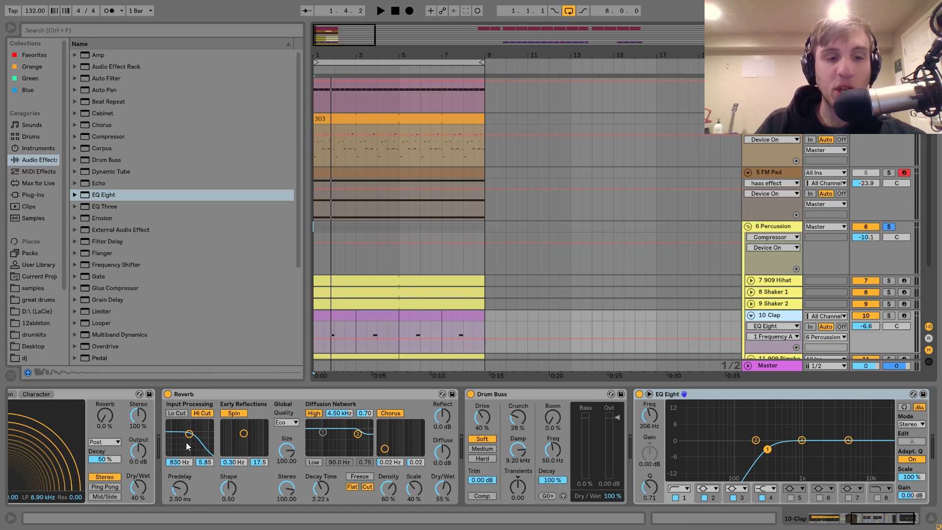
scroll(186, 443, up, 10)
drag(65, 451, 65, 417)
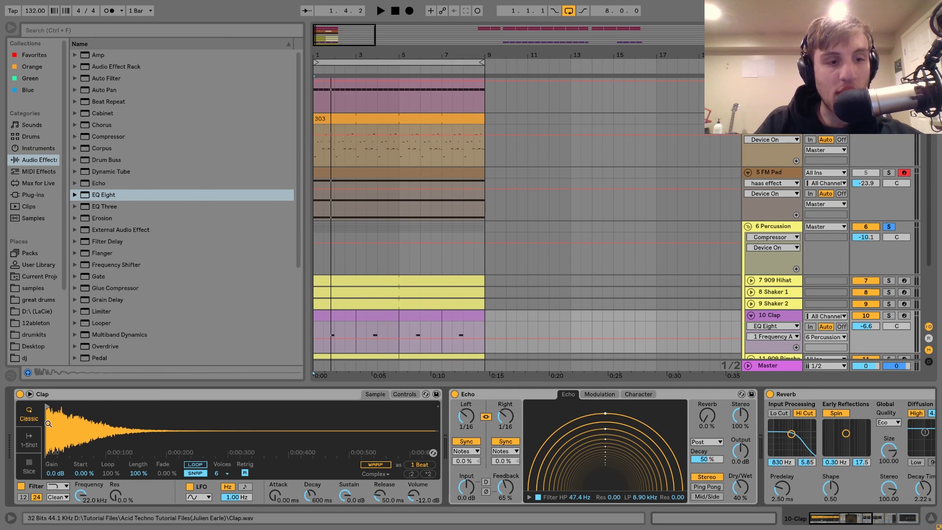
- Re-enable the Percussion group's EQ Eight and play the group briefly from bar 1
click(761, 228)
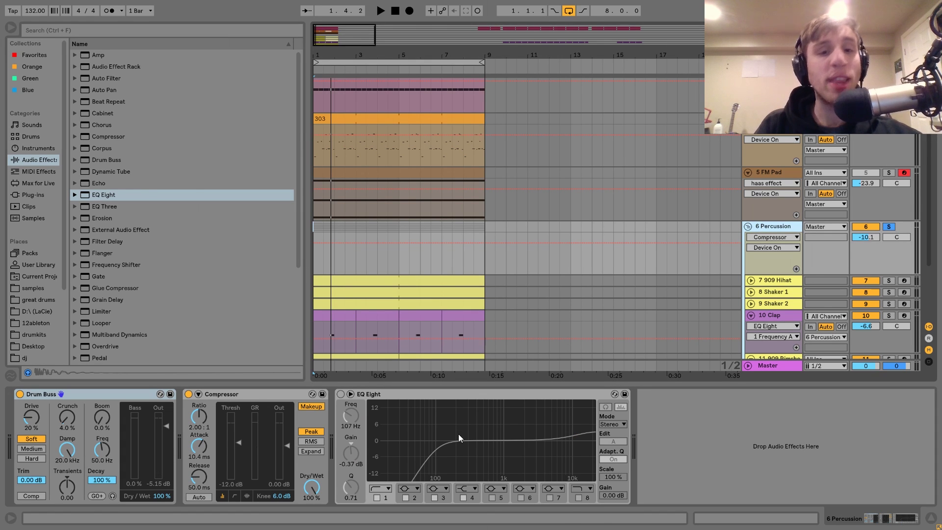
click(340, 395)
key(space)
key(space)
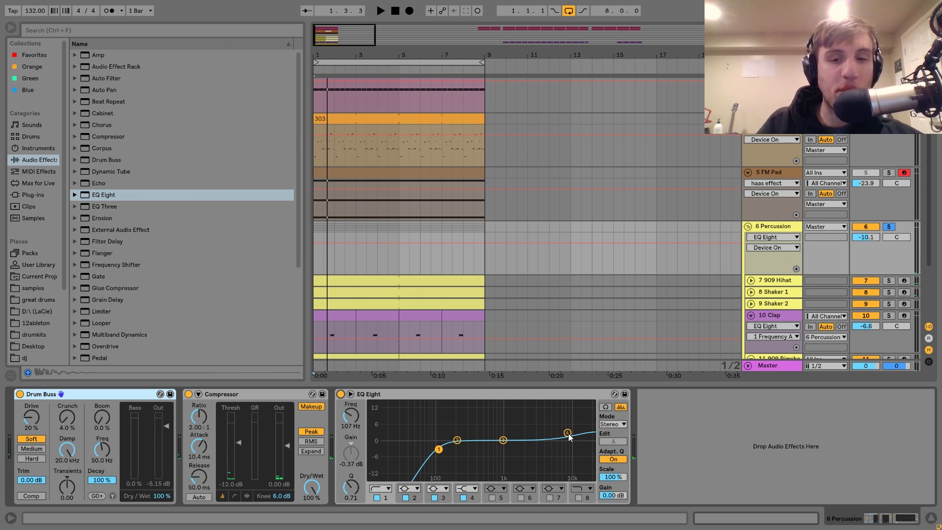
- Compare the Percussion group with its EQ Eight bypassed and enabled during playback, leaving the EQ on, and unsolo the group
key(space)
click(341, 394)
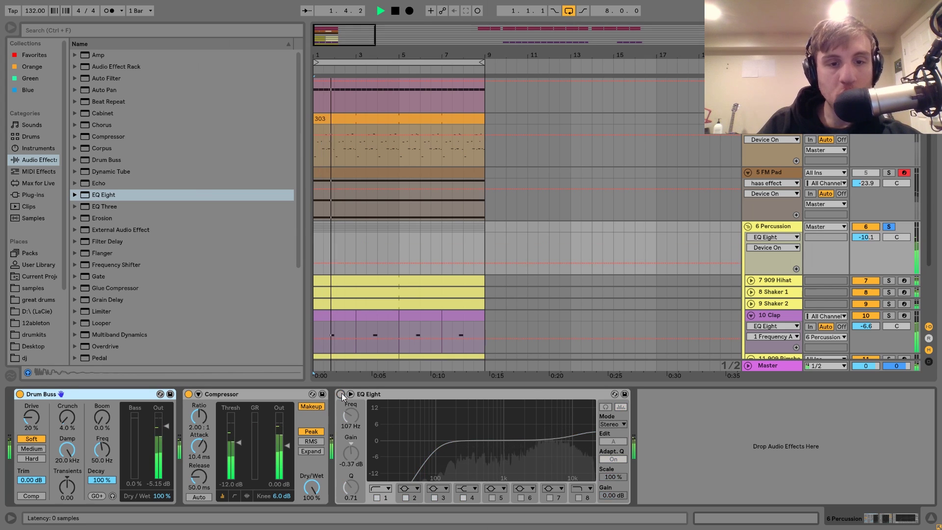
click(341, 394)
key(space)
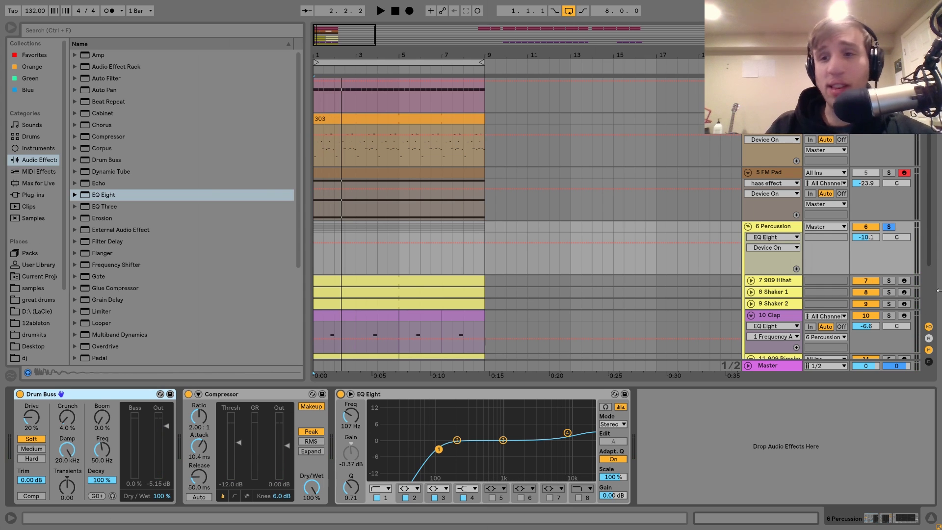
click(888, 227)
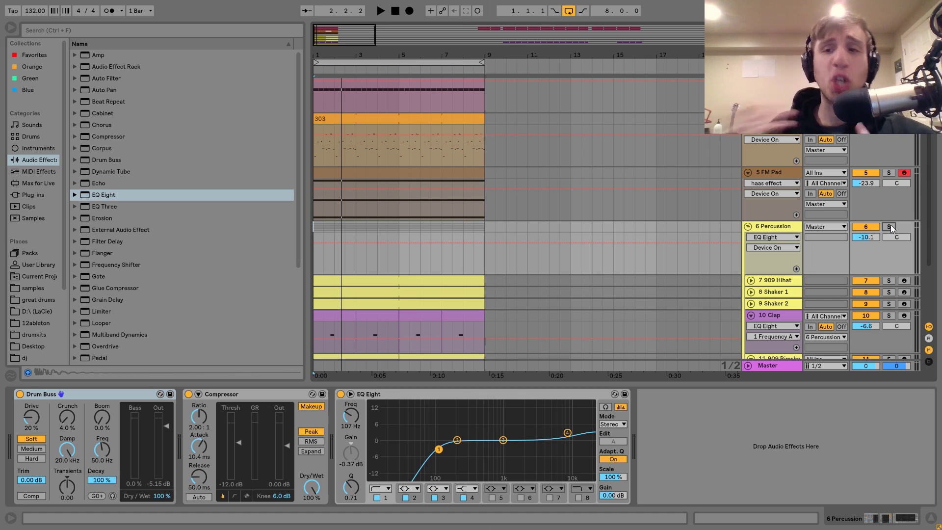